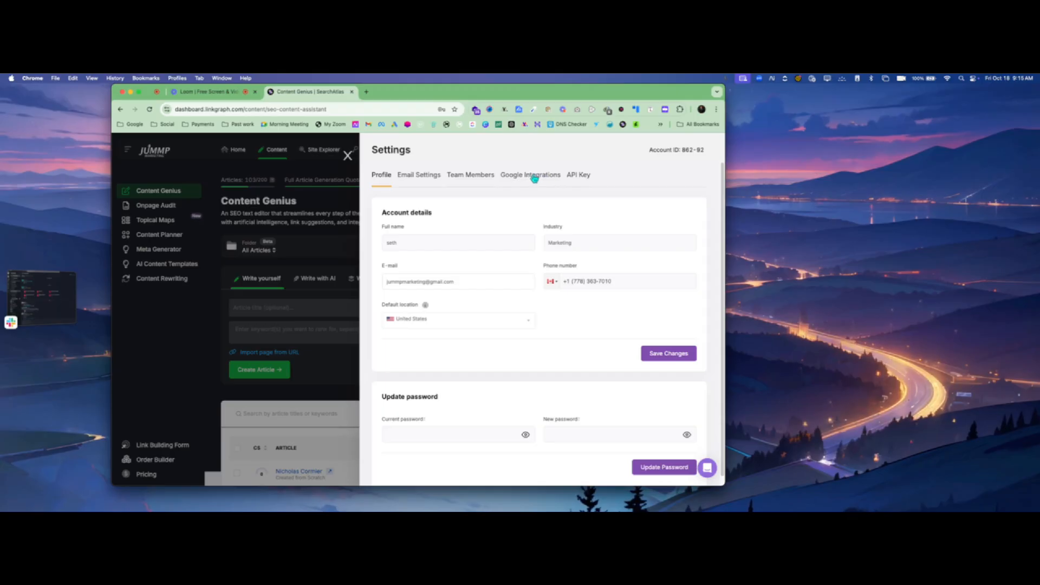
# Examine the SearchAtlas API key in the account settings, and close the settings.
pyautogui.click(582, 179)
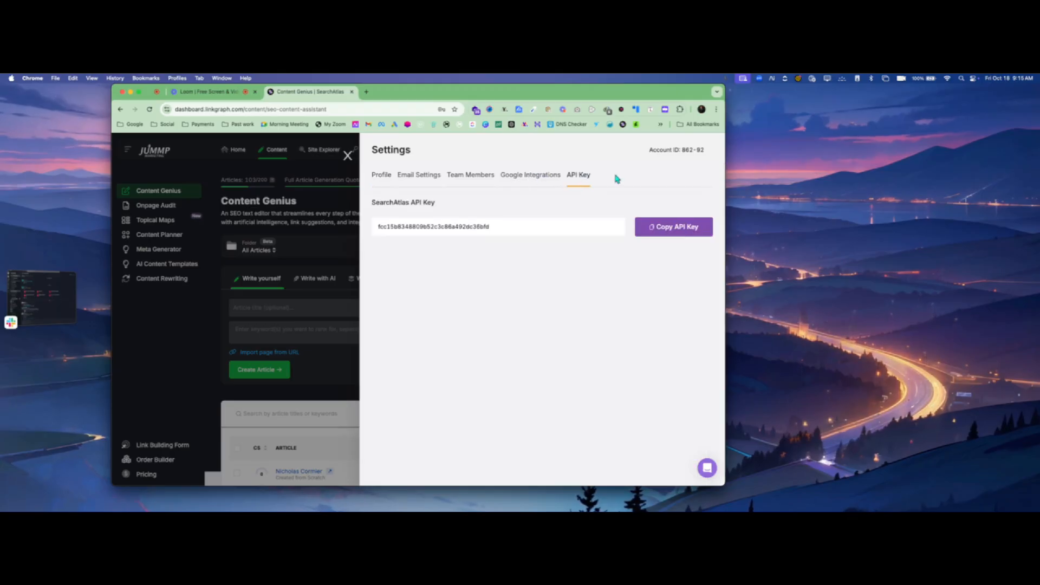
pyautogui.click(348, 156)
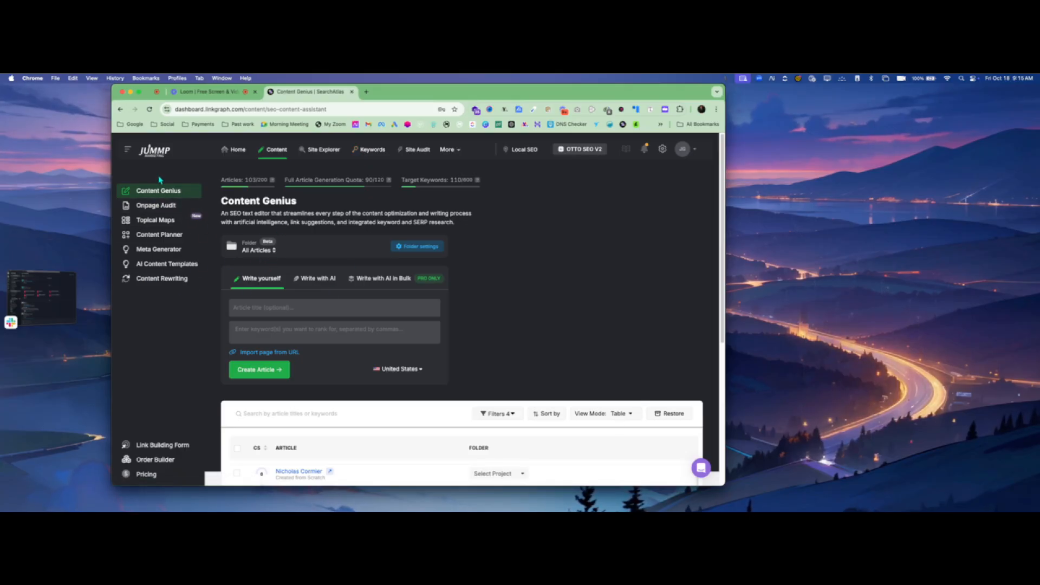
# Open Topical Maps and top up the Full Article Generation Quota with 10 points for $10.
pyautogui.click(159, 222)
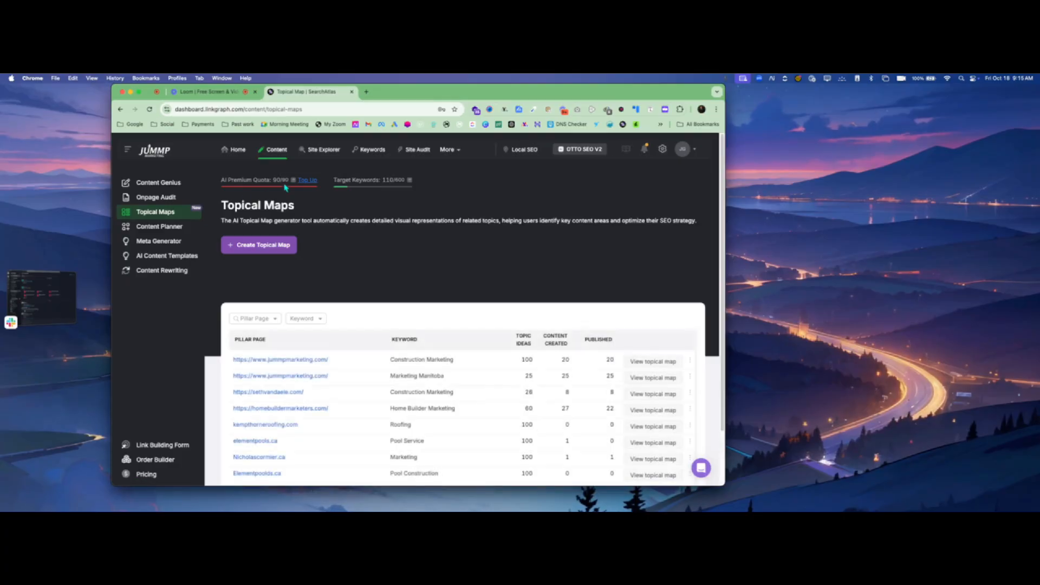
pyautogui.click(308, 181)
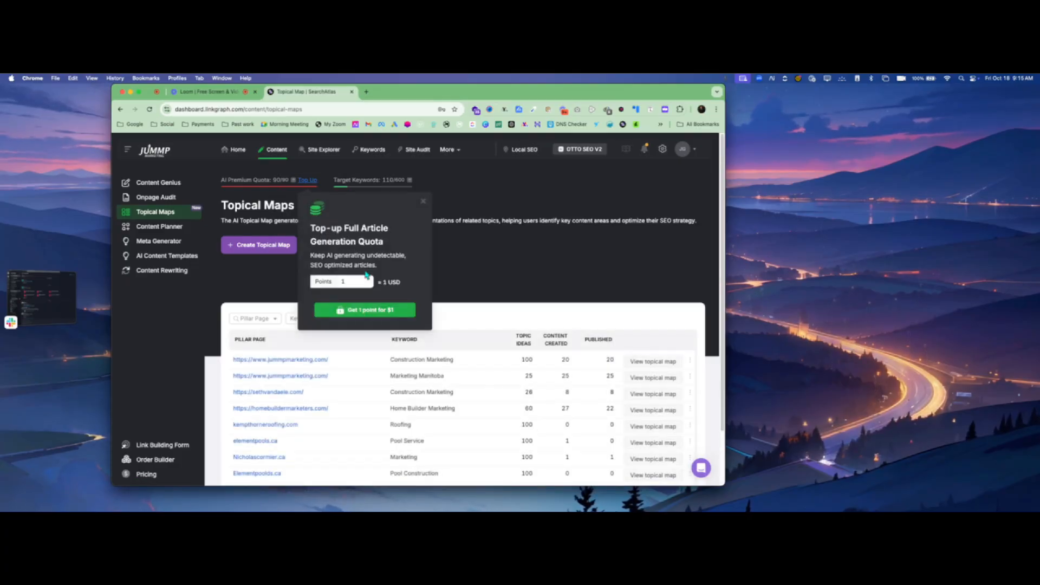
pyautogui.click(366, 279)
pyautogui.click(366, 279)
pyautogui.click(366, 280)
pyautogui.click(366, 280)
pyautogui.click(367, 279)
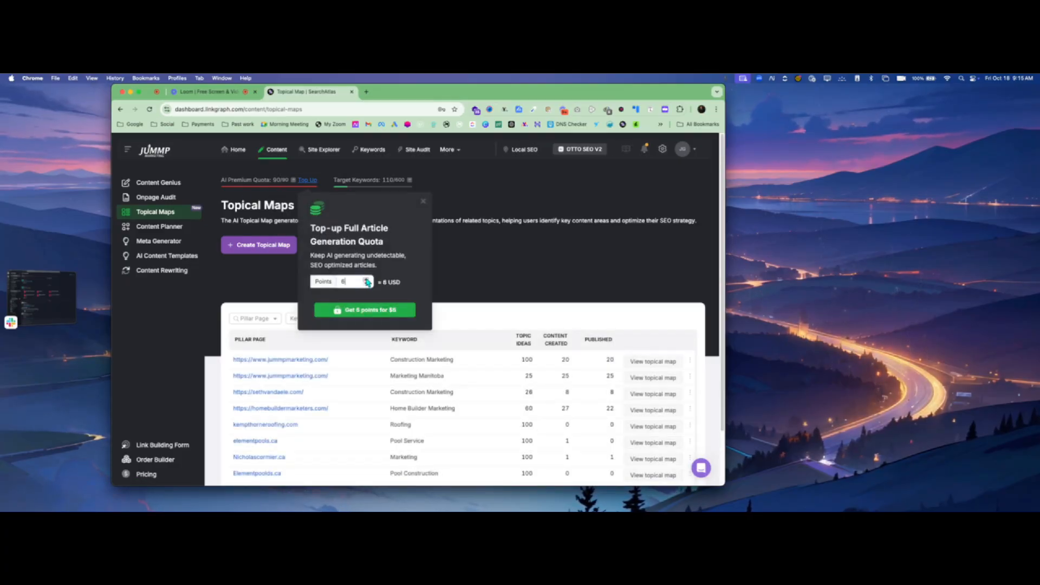
pyautogui.click(366, 279)
pyautogui.click(367, 280)
pyautogui.click(367, 279)
pyautogui.click(366, 279)
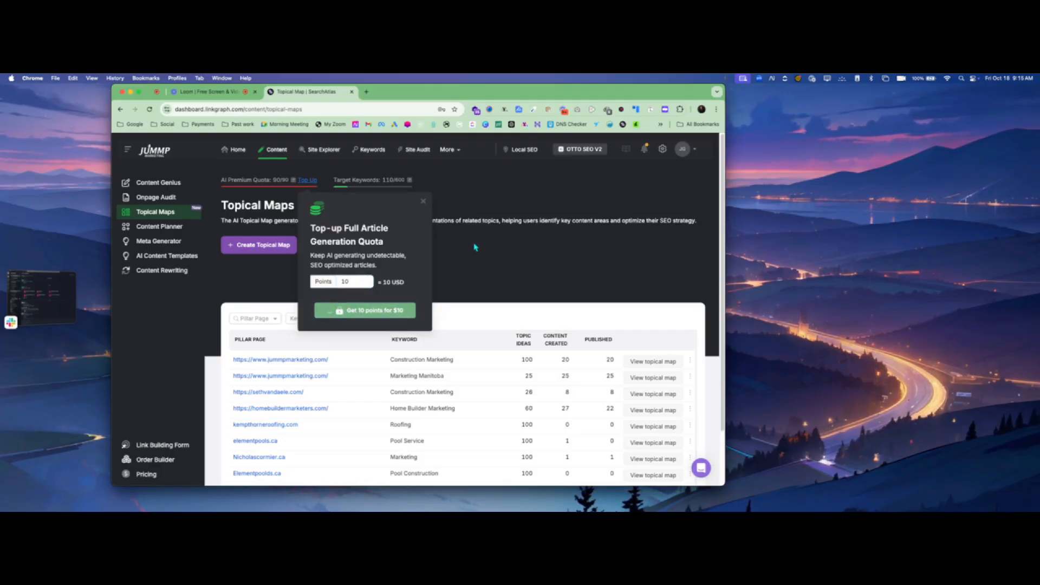
pyautogui.click(423, 201)
# Start creating a topical map with the folder set to Create a new folder.
pyautogui.scroll(-2, 412, 294)
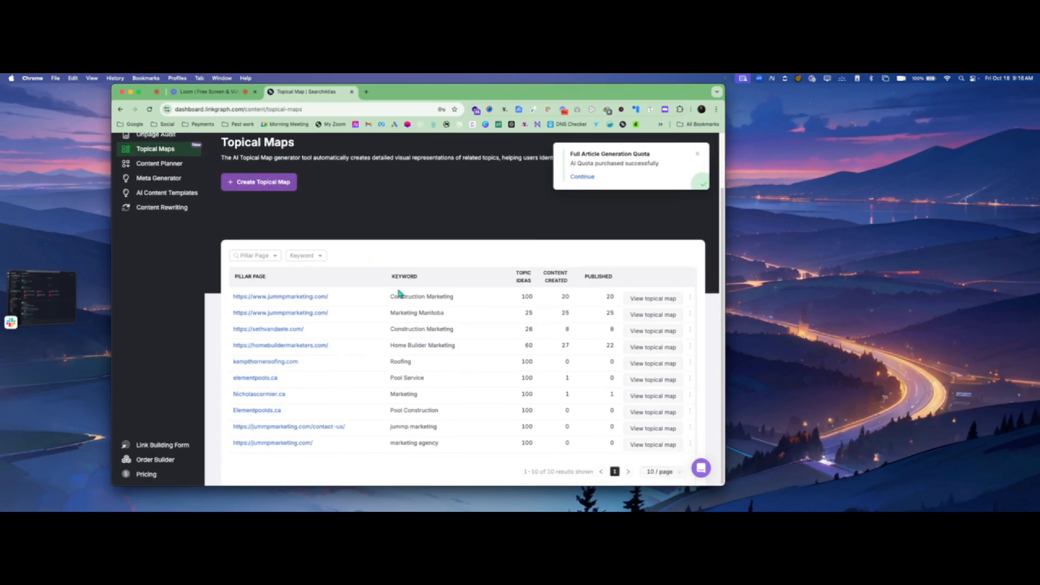
pyautogui.scroll(2, 401, 295)
pyautogui.click(265, 244)
pyautogui.click(397, 217)
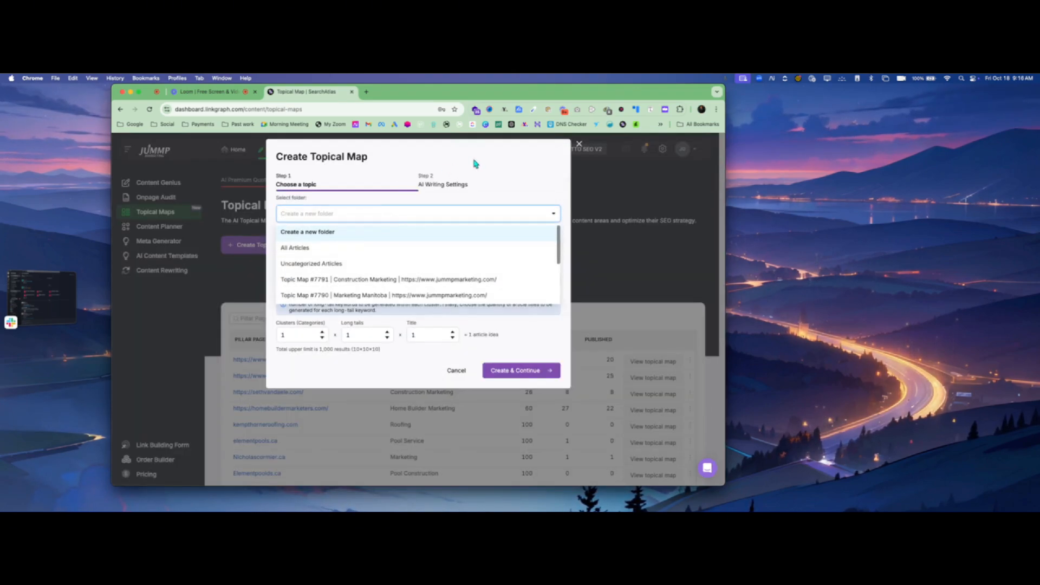
pyautogui.click(286, 216)
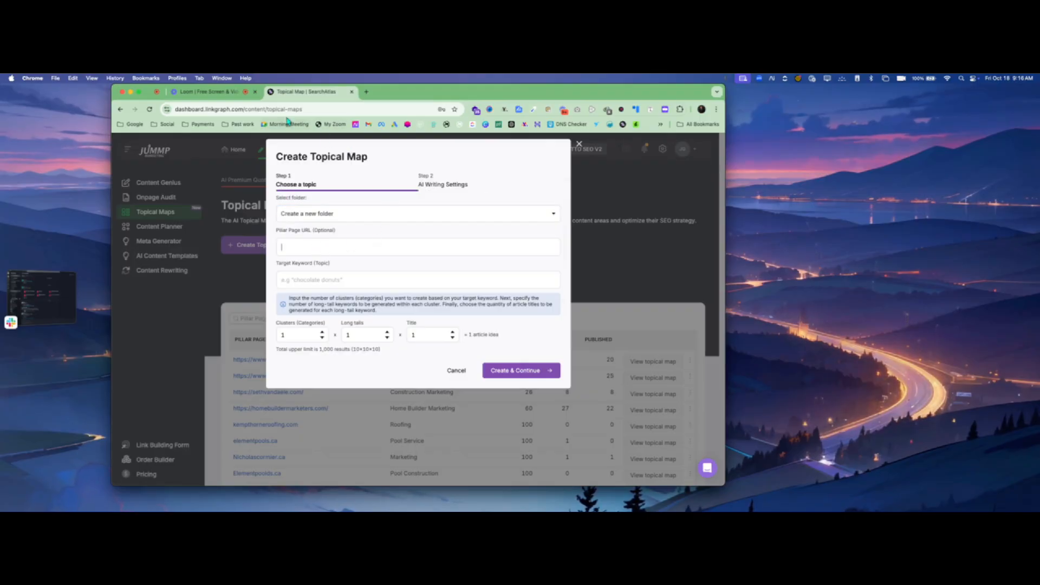
pyautogui.click(367, 92)
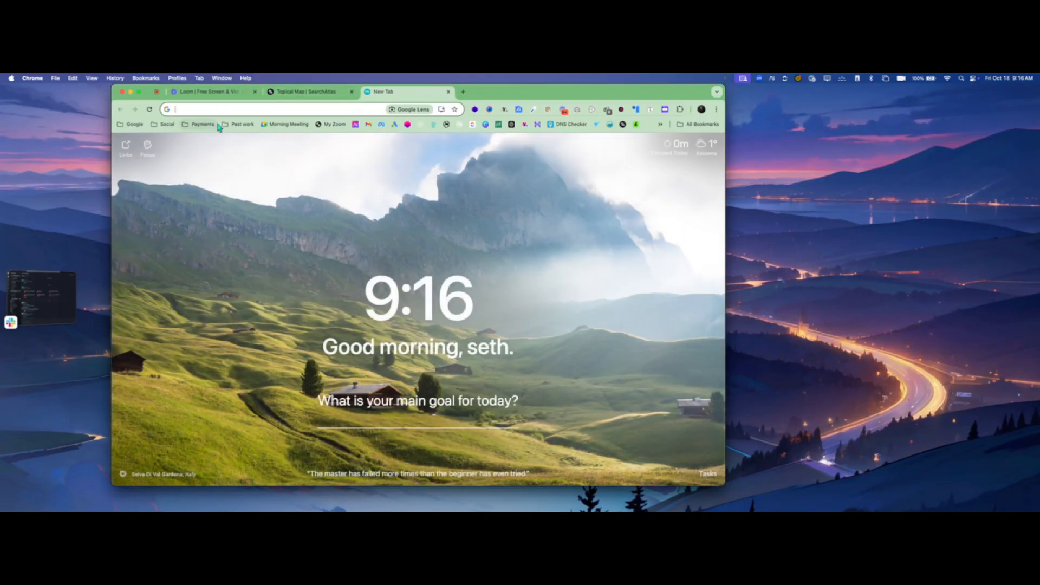
pyautogui.click(239, 124)
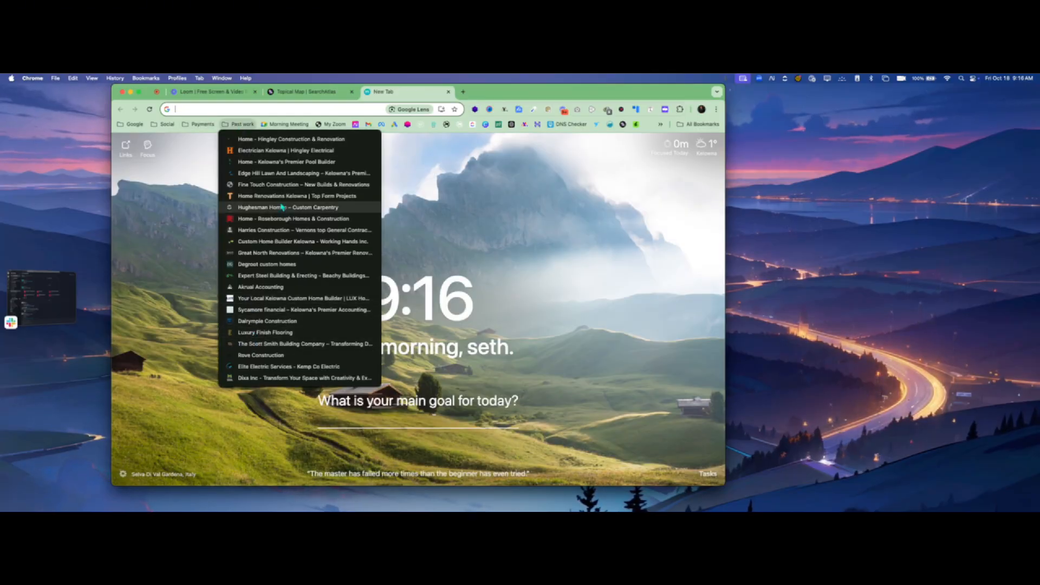
pyautogui.rightClick(269, 247)
pyautogui.press('Escape')
pyautogui.press('Escape')
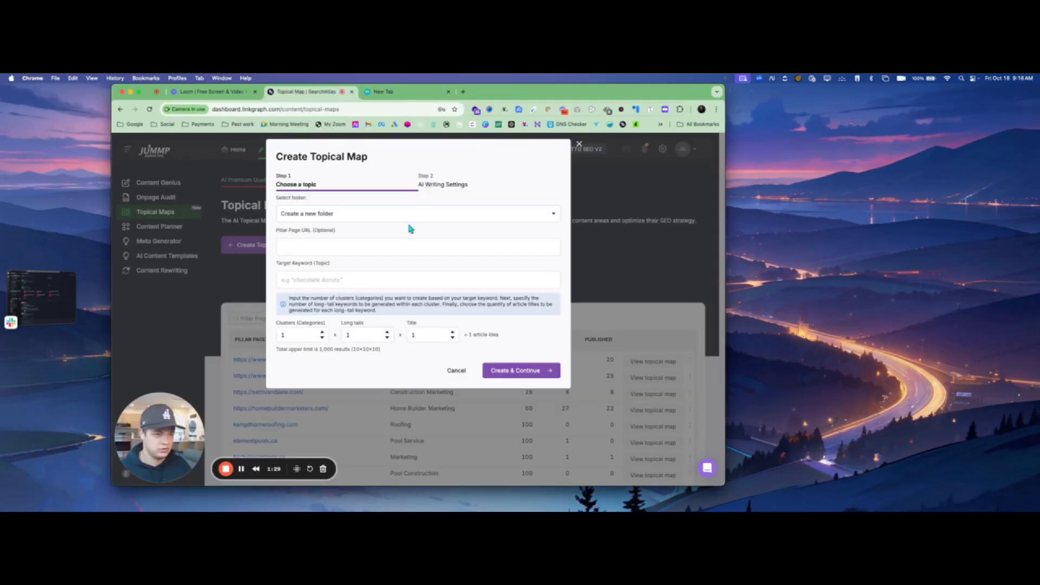
pyautogui.click(379, 245)
pyautogui.write('https://workinghandsinc.ca/')
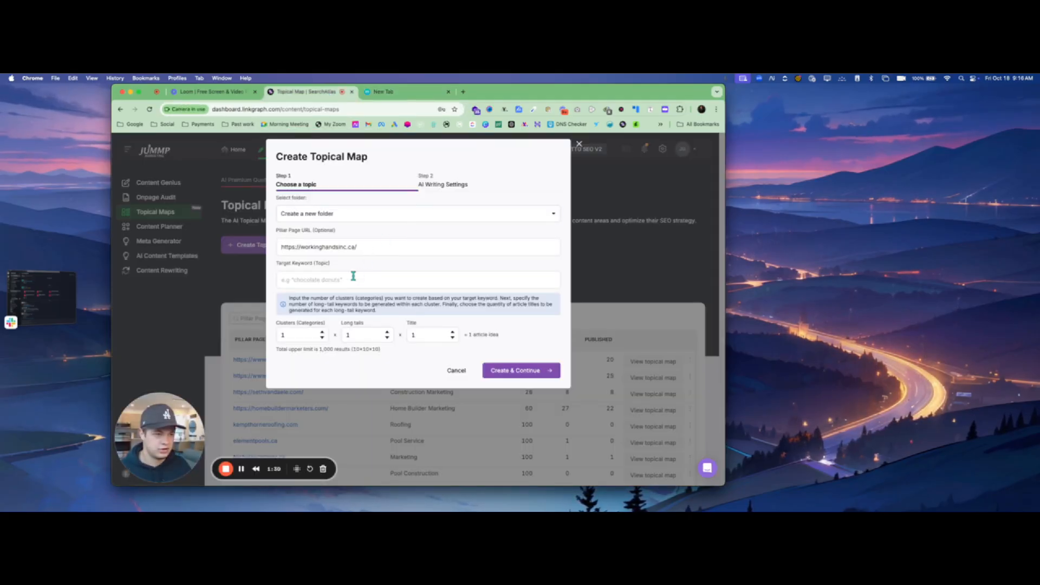
# Enter "Custom Homes Kelowna" as the topical map's target keyword.
pyautogui.click(420, 282)
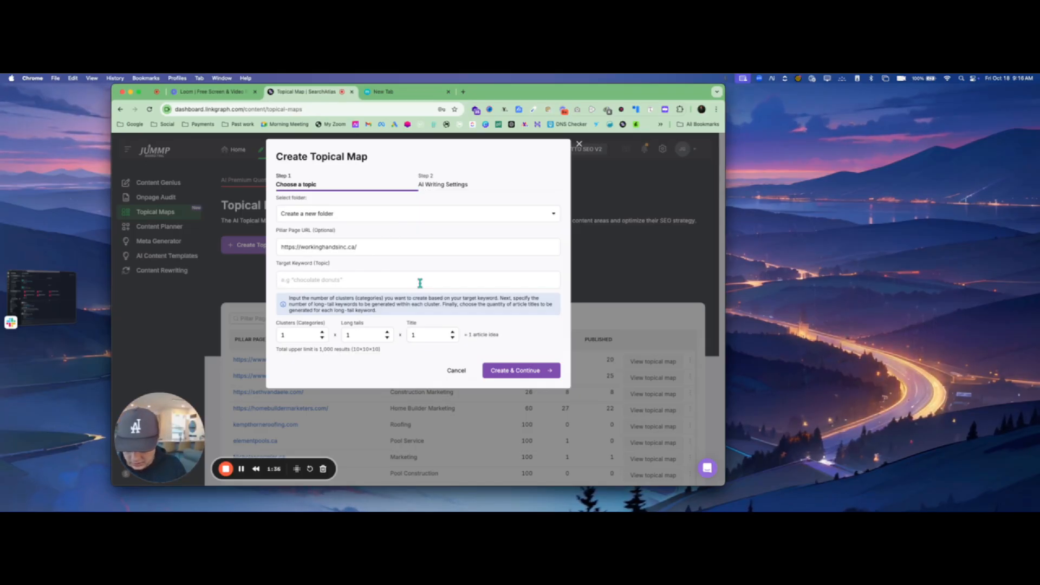
pyautogui.write('Custom Hom')
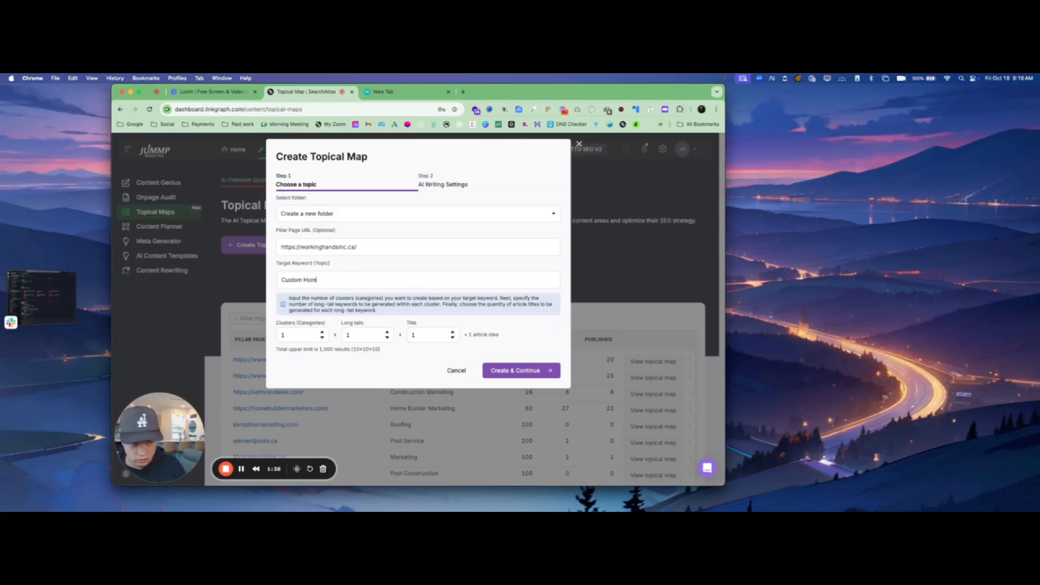
pyautogui.write('es Kelowna')
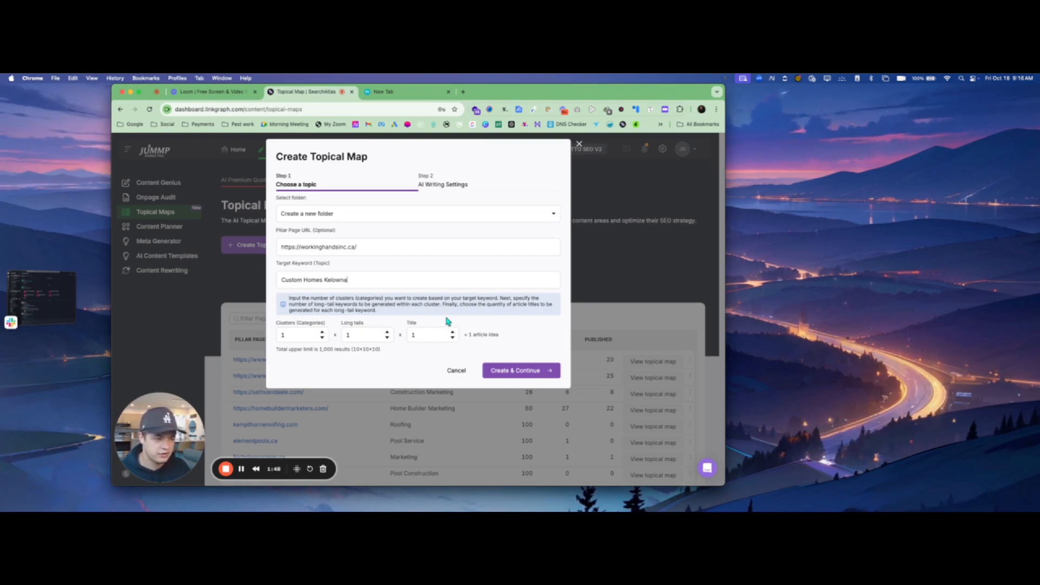
# Set 3 clusters and 2 long tails, and create the topical map to continue to the AI writing settings.
pyautogui.click(322, 333)
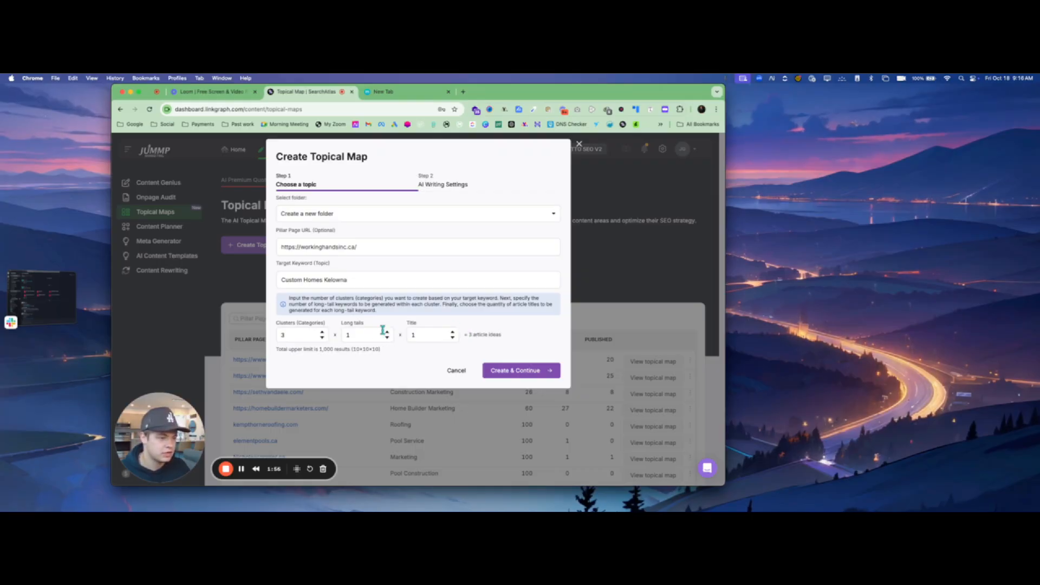
pyautogui.click(322, 333)
pyautogui.click(322, 333)
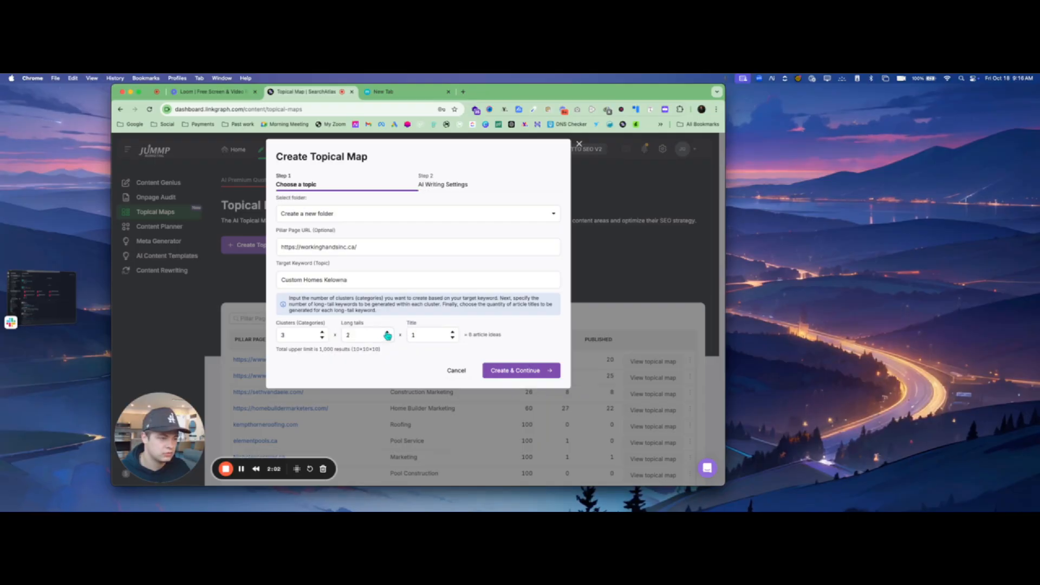
pyautogui.click(518, 372)
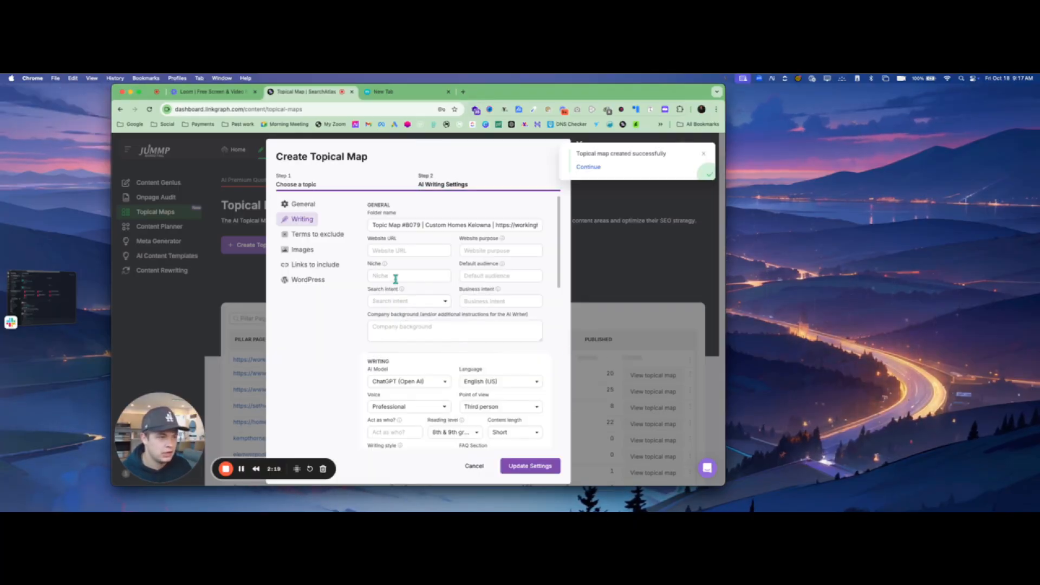
pyautogui.tripleClick(407, 223)
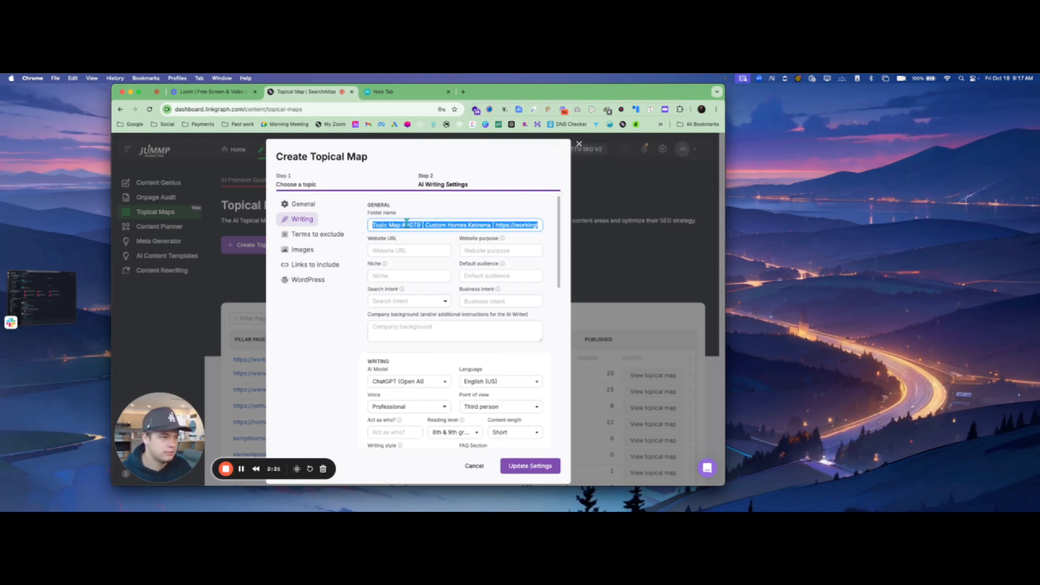
pyautogui.click(483, 215)
pyautogui.click(416, 248)
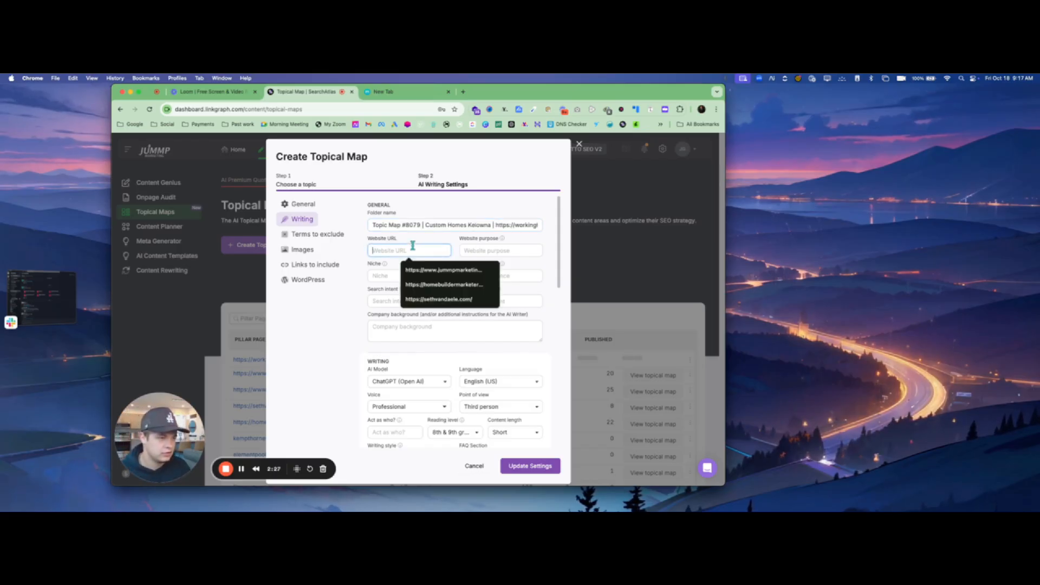
pyautogui.write('https://workinghandsinc.ca/')
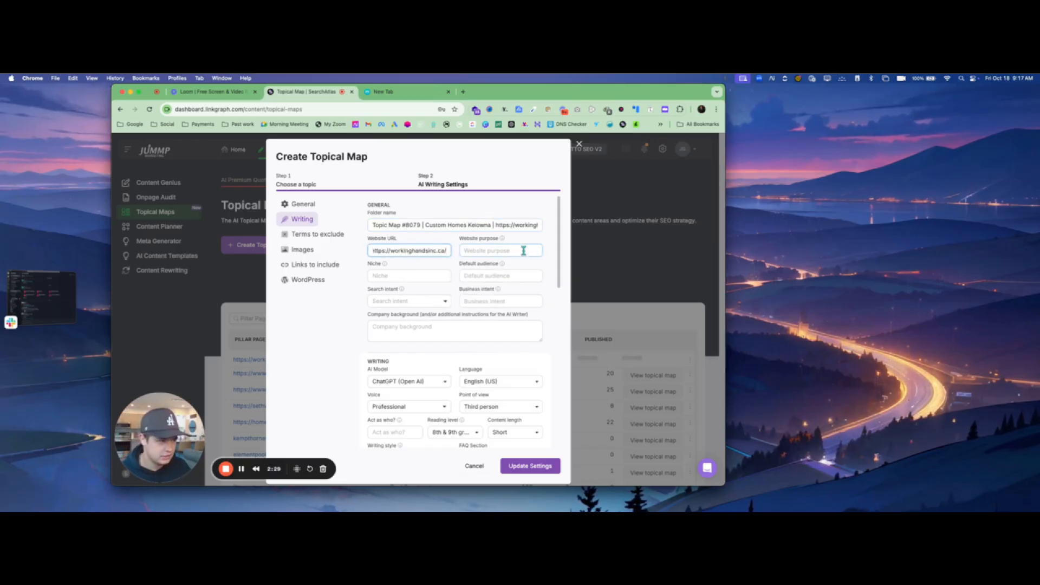
pyautogui.click(534, 249)
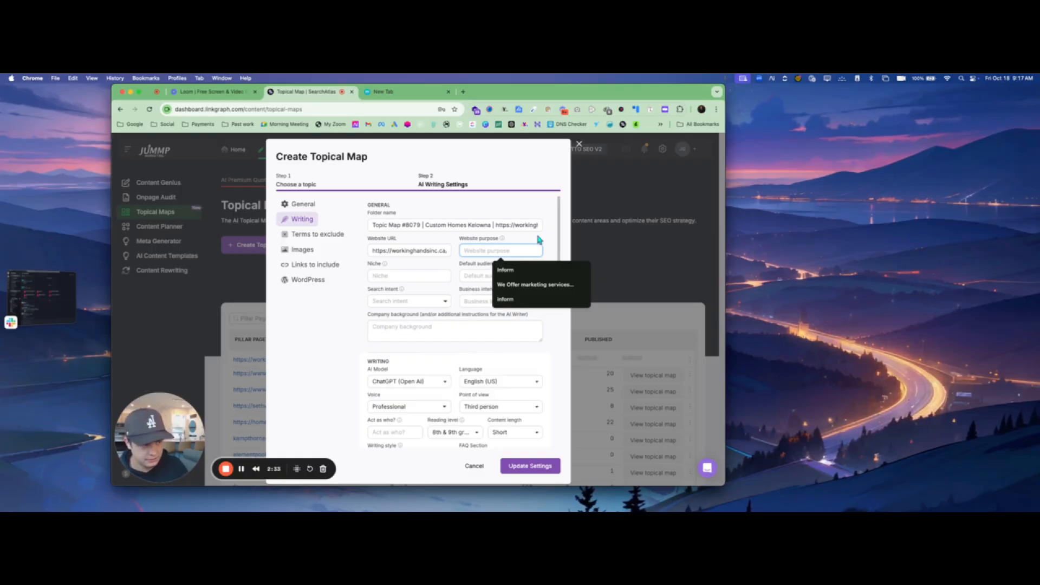
pyautogui.click(509, 270)
# Enter "Custom Homes" as the niche in the AI writing settings.
pyautogui.click(416, 271)
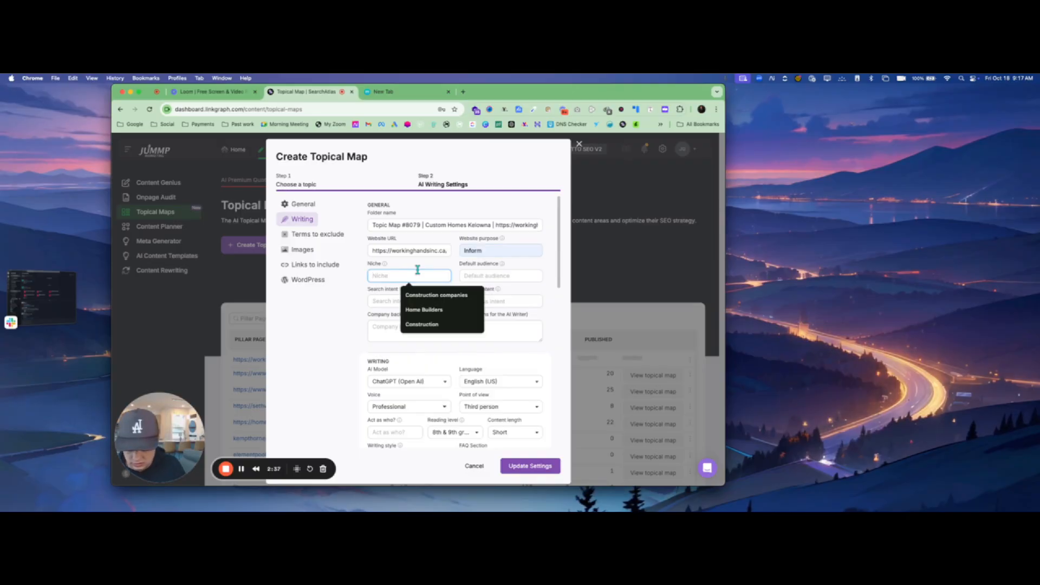
pyautogui.write('Home')
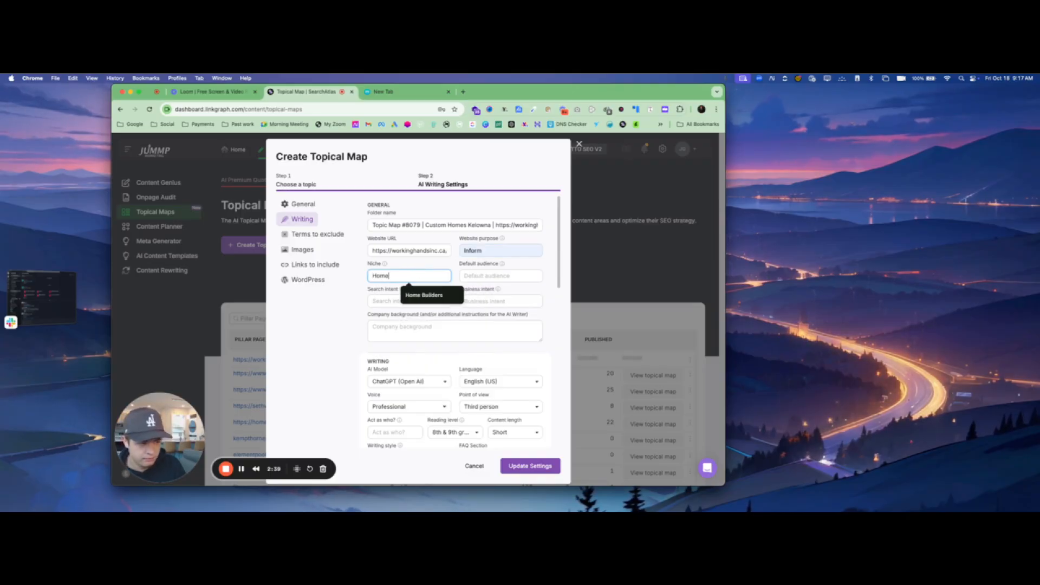
pyautogui.press('BackSpace')
pyautogui.press('BackSpace')
pyautogui.press('BackSpace')
pyautogui.press('BackSpace')
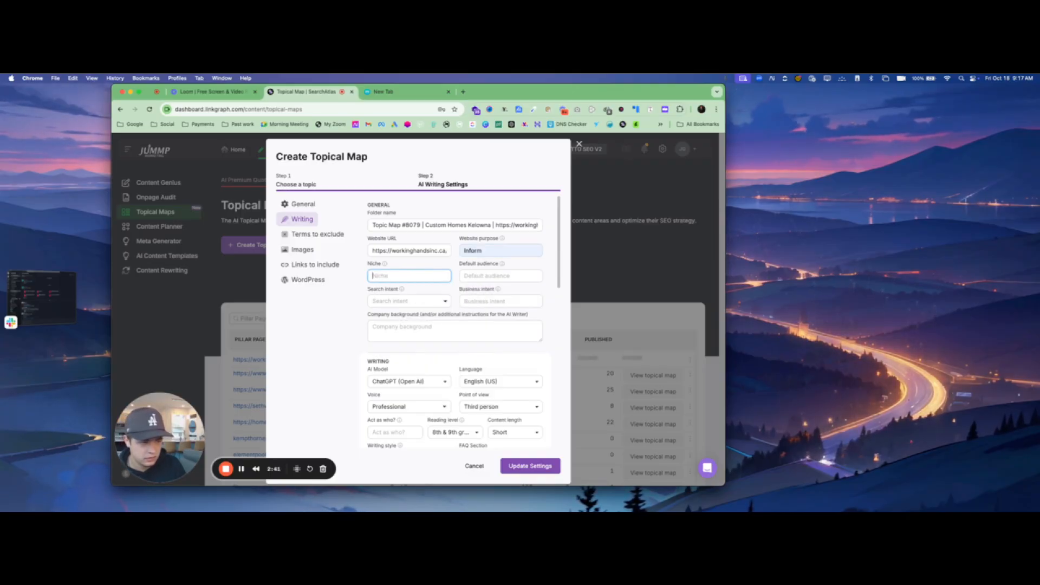
pyautogui.write('Custom ')
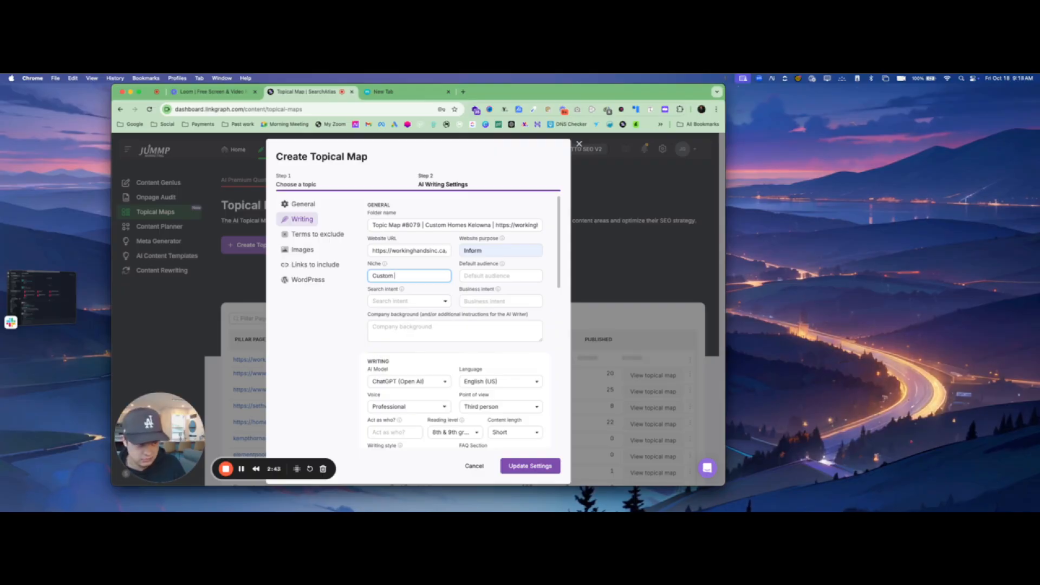
pyautogui.write('Homes')
# Enter "Home owners" as the default audience.
pyautogui.click(523, 277)
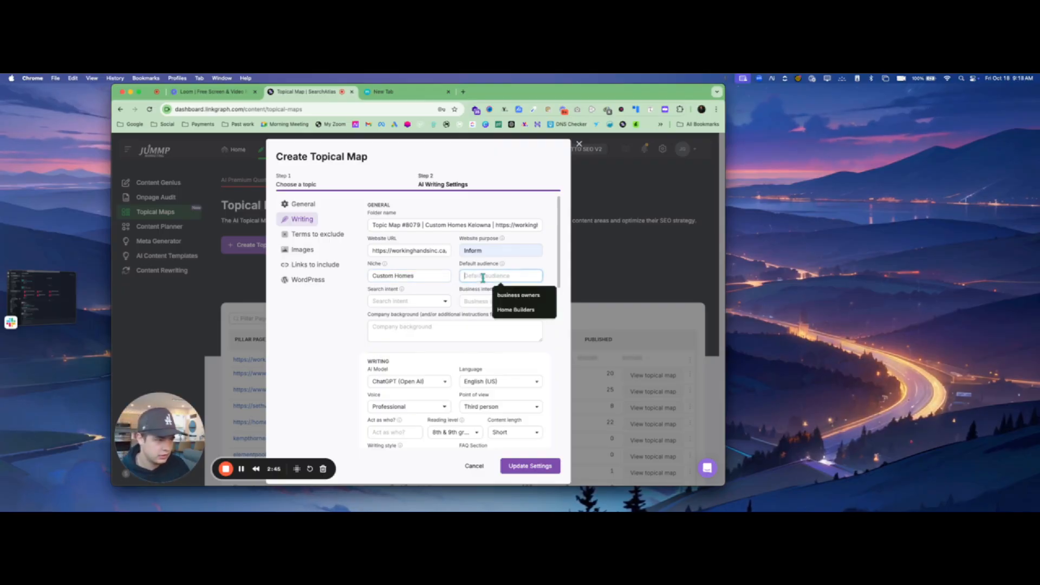
pyautogui.write('Home')
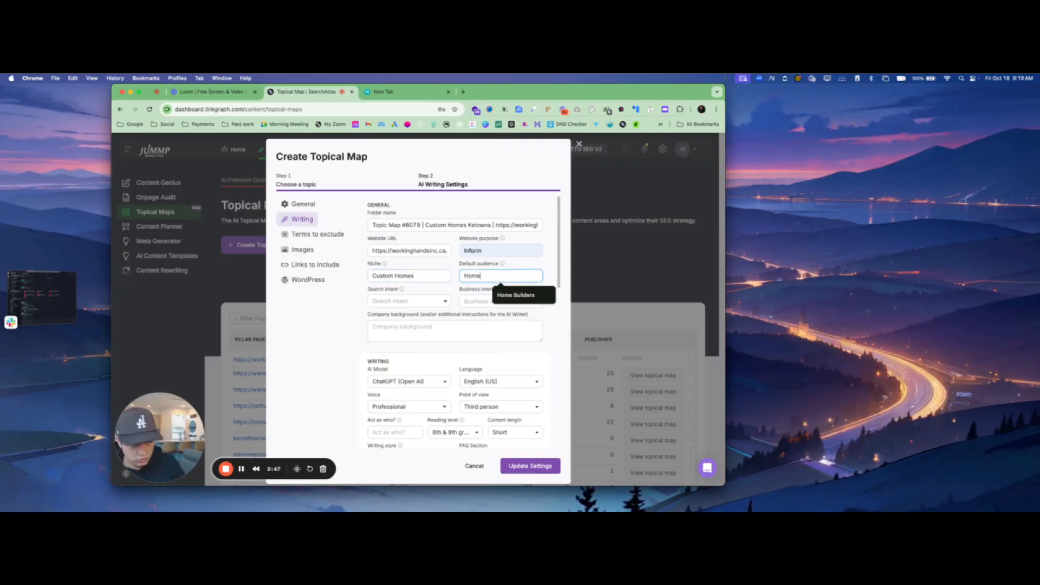
pyautogui.write(' owners')
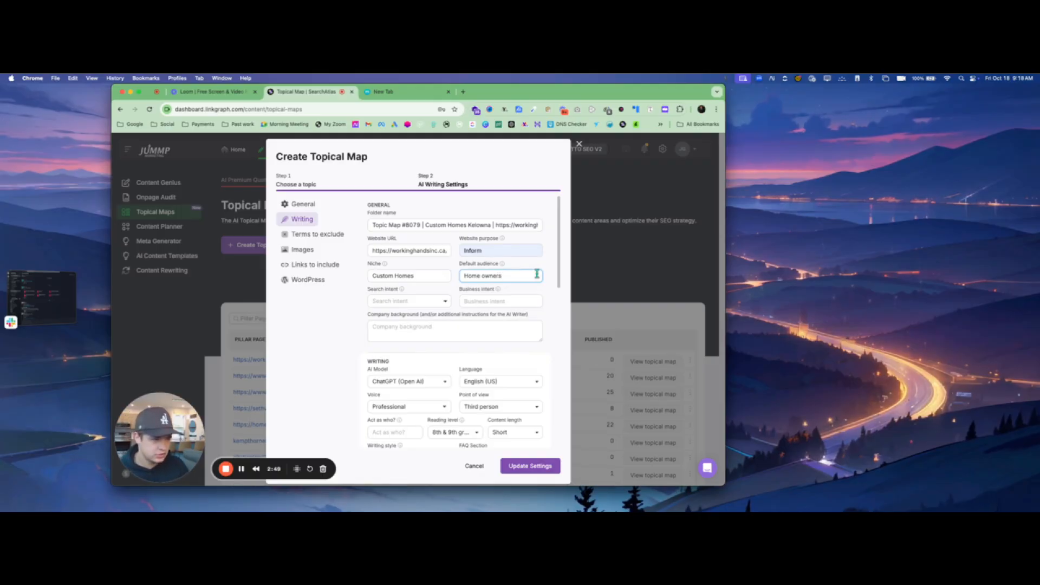
# Set the search intent to Informational and the business intent to "build custom homes".
pyautogui.click(406, 301)
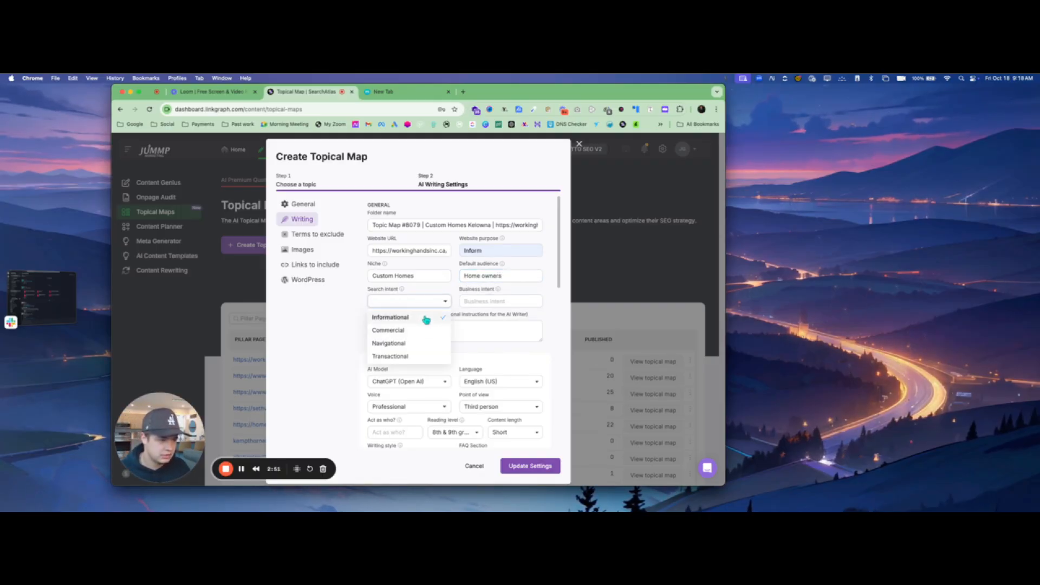
pyautogui.click(425, 317)
pyautogui.click(484, 302)
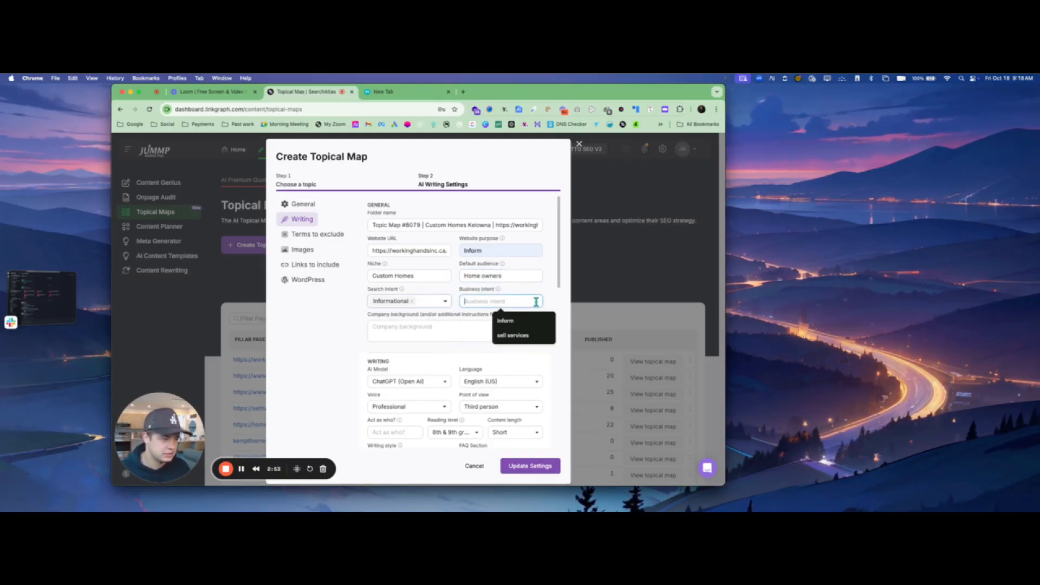
pyautogui.write('b')
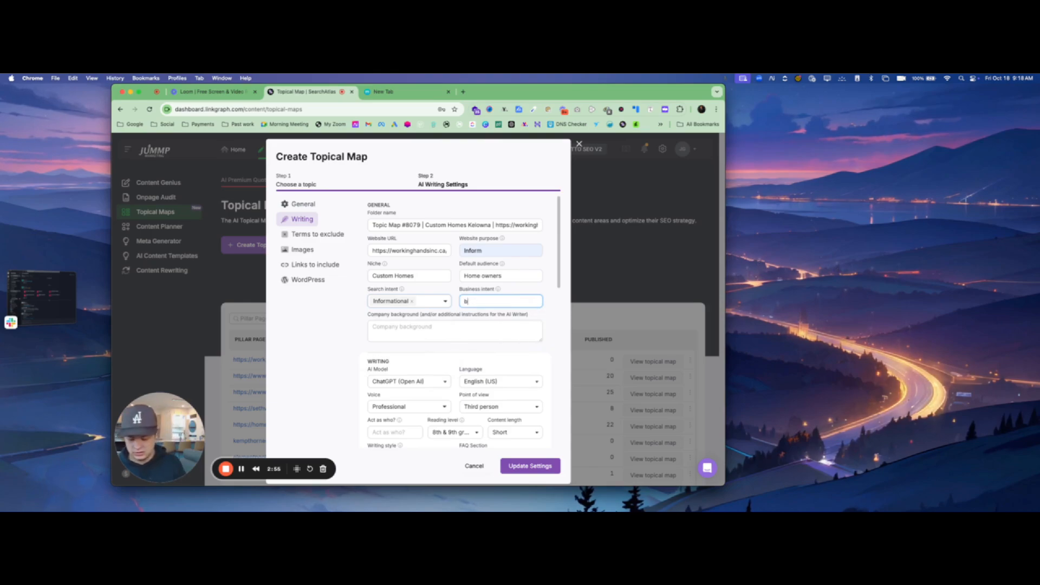
pyautogui.write('uild custom homes')
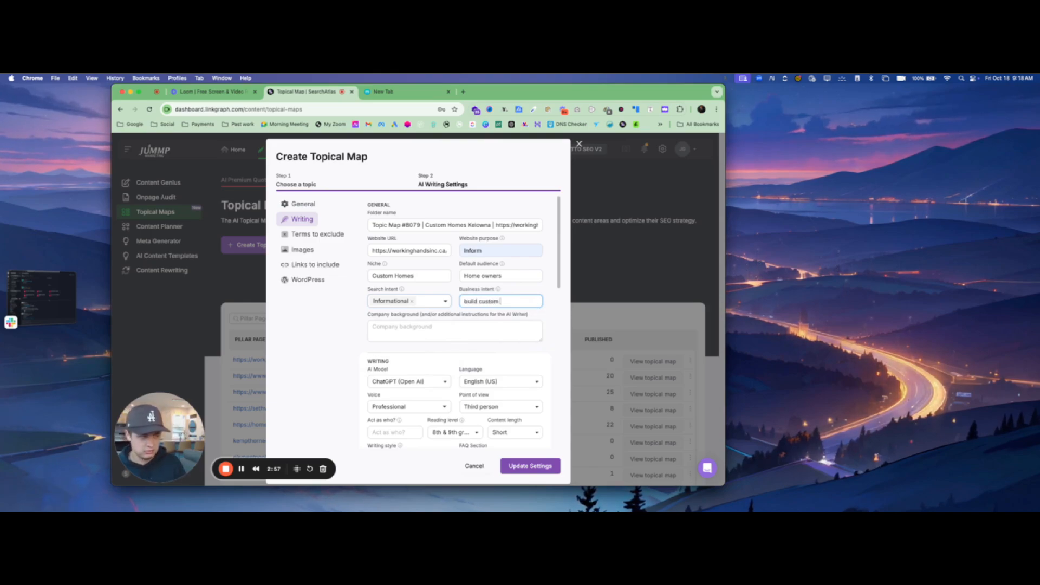
pyautogui.click(427, 325)
pyautogui.click(406, 92)
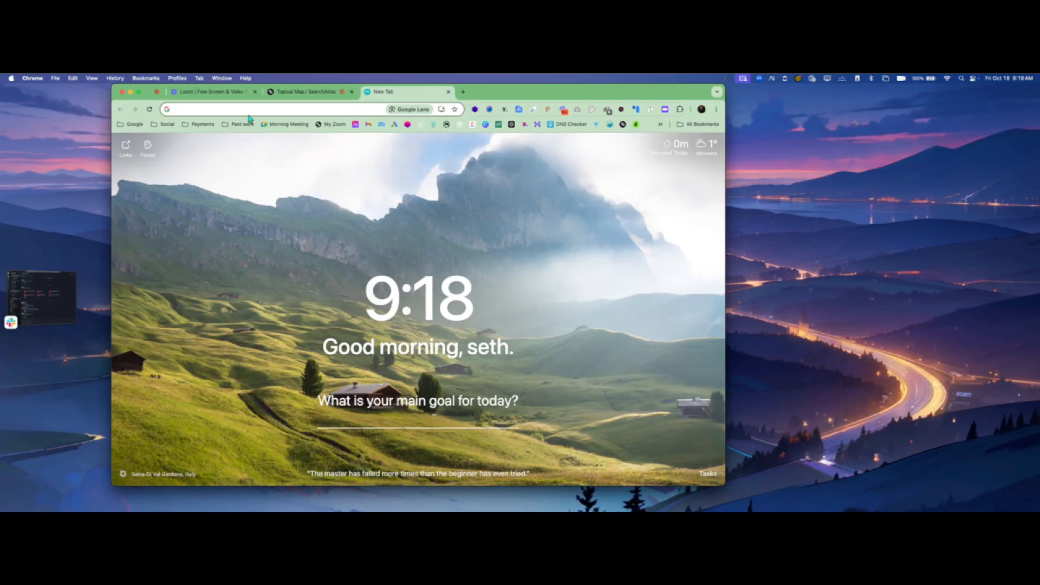
pyautogui.write('https://workinghandsinc.ca/')
pyautogui.press('Return')
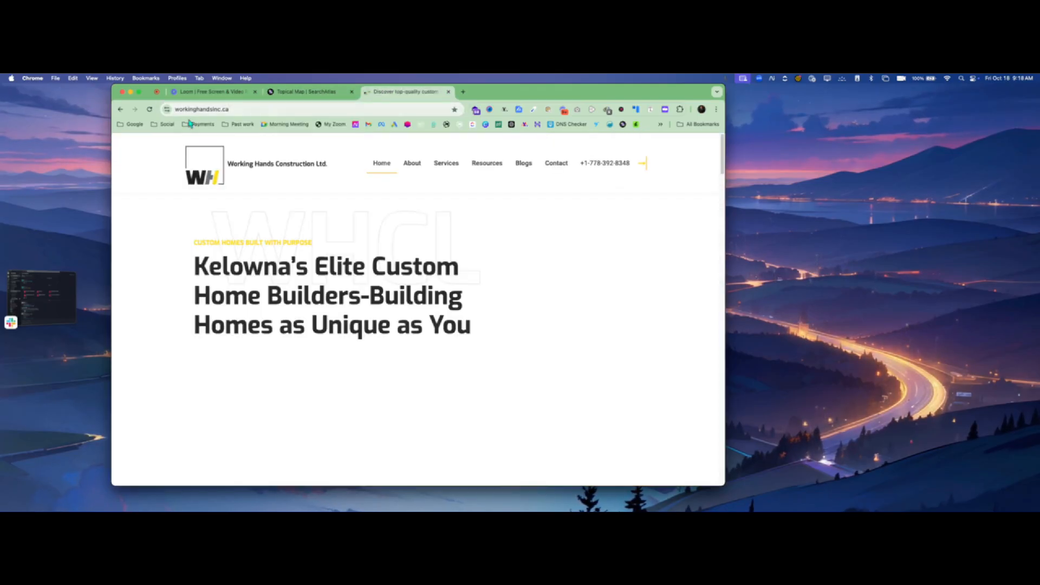
pyautogui.click(407, 166)
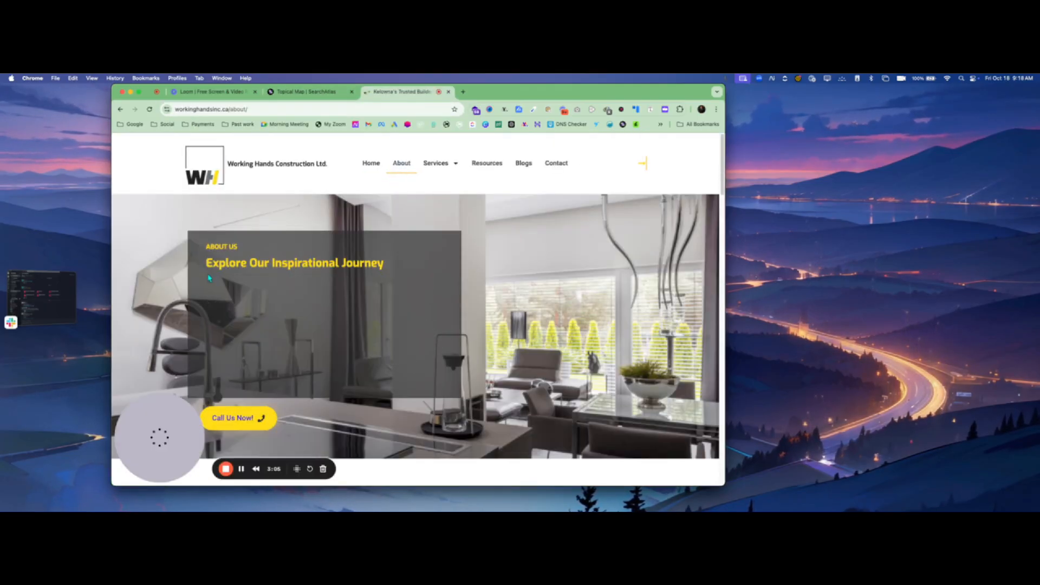
pyautogui.rightClick(313, 320)
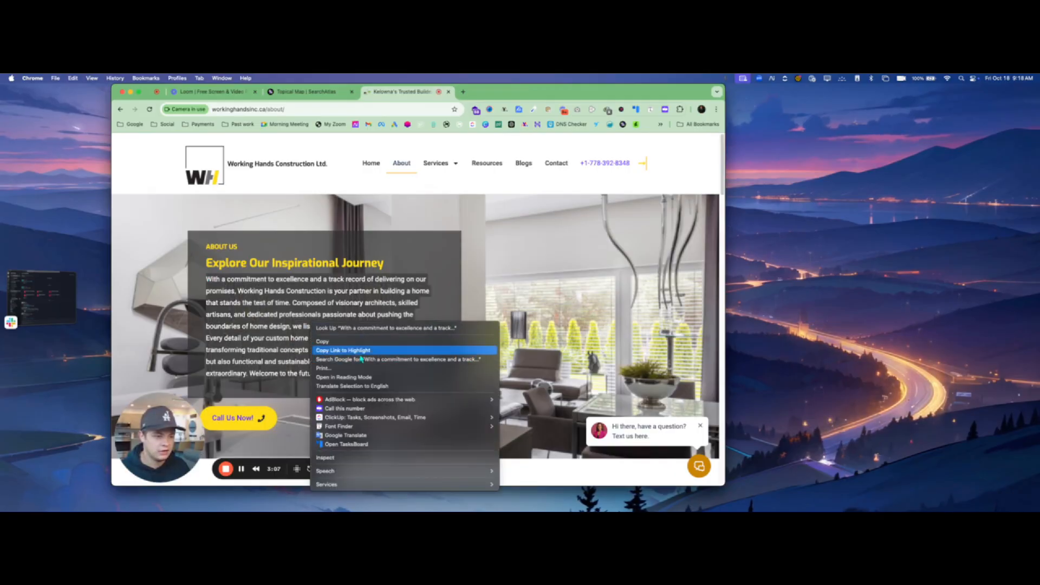
pyautogui.click(331, 341)
# Paste the copied About text into the company background of the topical map's AI writing settings.
pyautogui.click(297, 92)
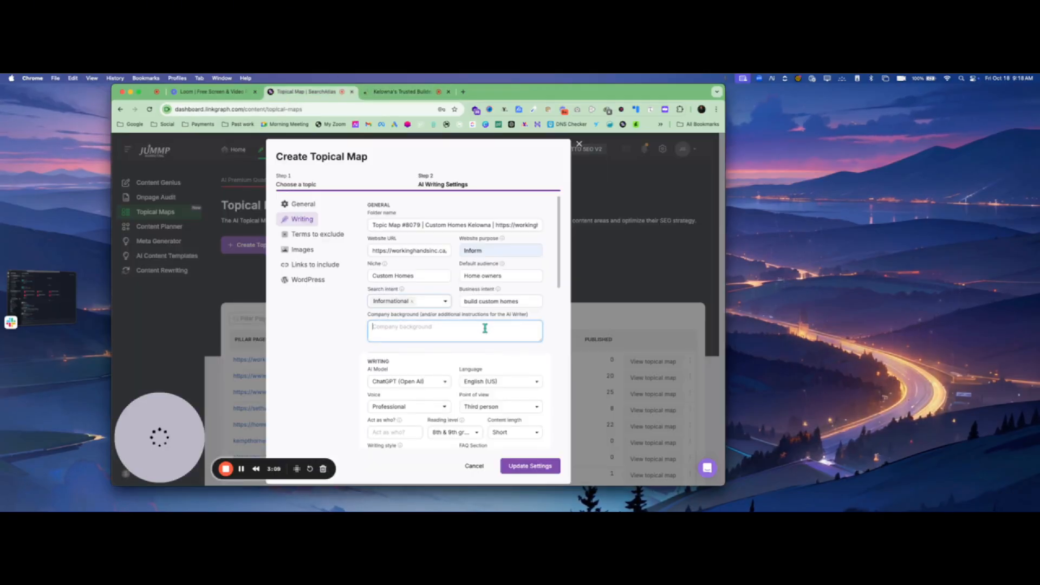
pyautogui.press('super+v')
pyautogui.scroll(-3, 449, 358)
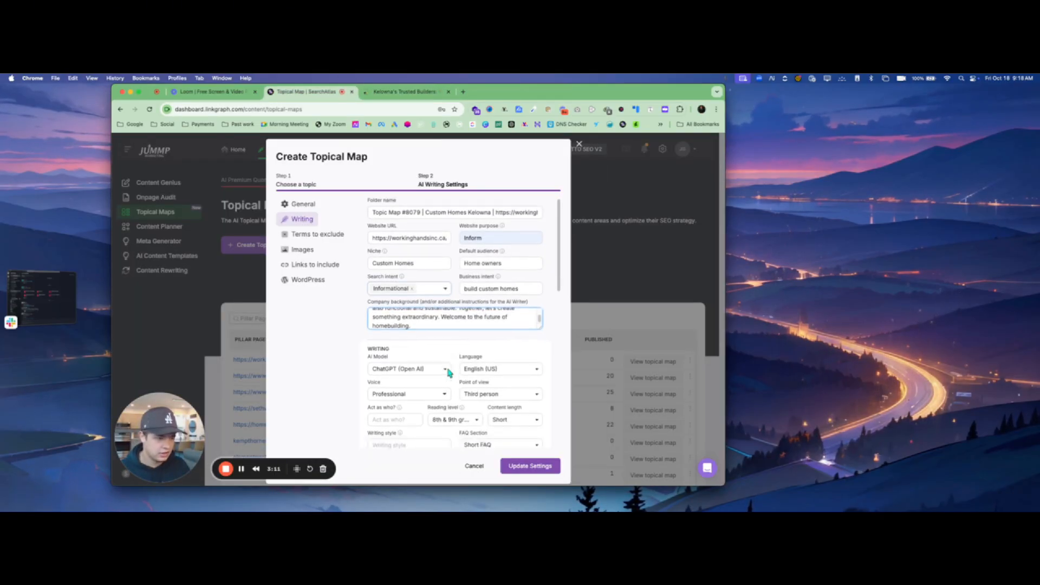
pyautogui.click(452, 278)
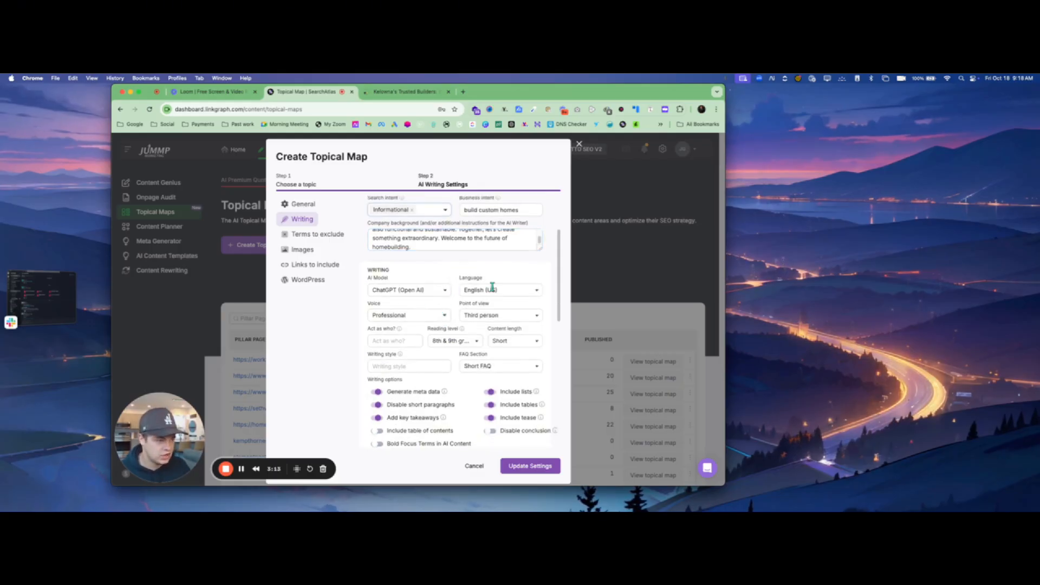
pyautogui.click(493, 315)
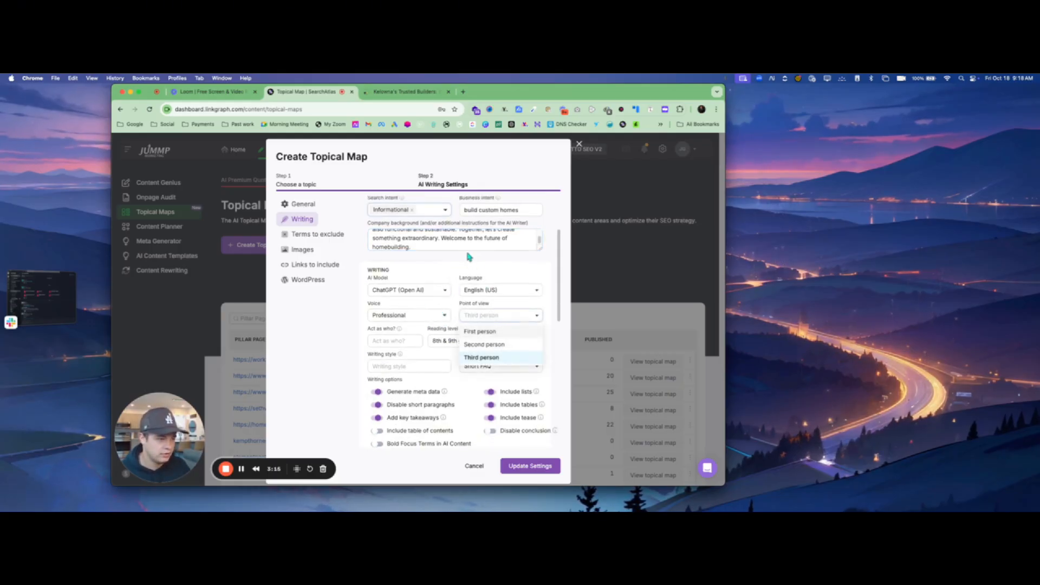
pyautogui.click(438, 306)
pyautogui.click(439, 315)
pyautogui.click(452, 265)
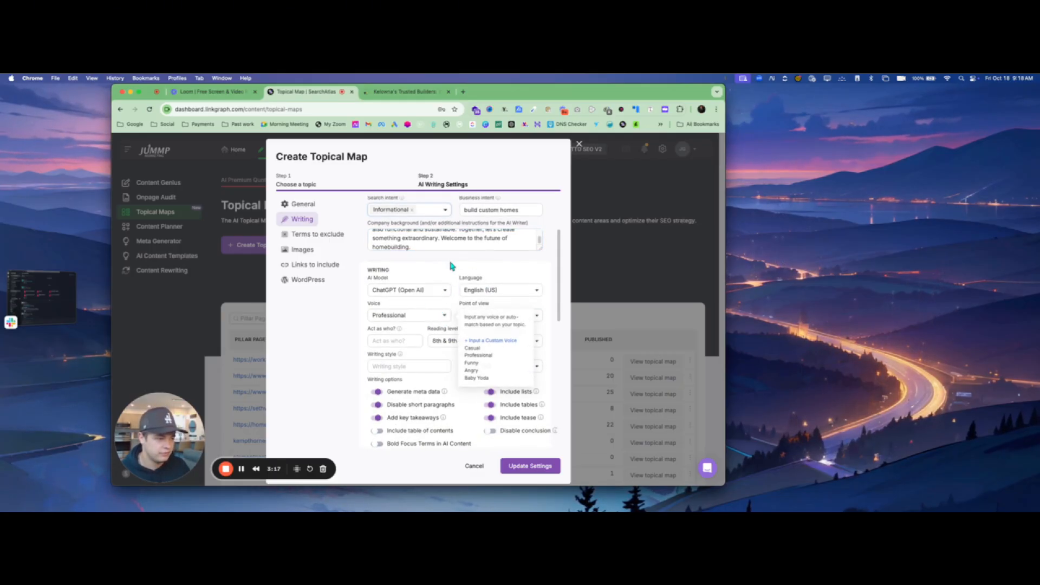
# Set the "Act as who?" role to "a professional home builder", correcting the spelling of "professional".
pyautogui.click(403, 340)
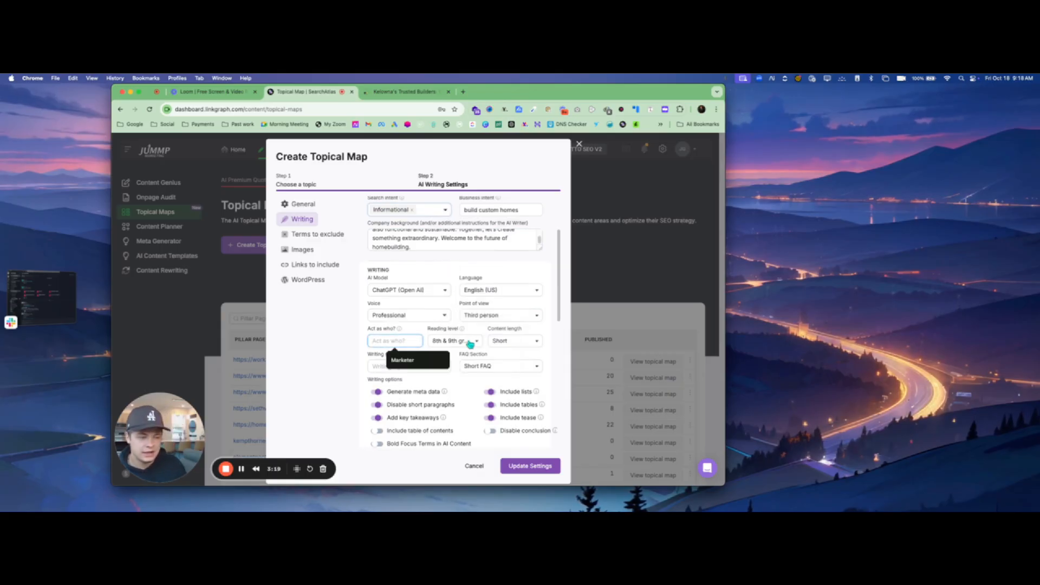
pyautogui.write('a p')
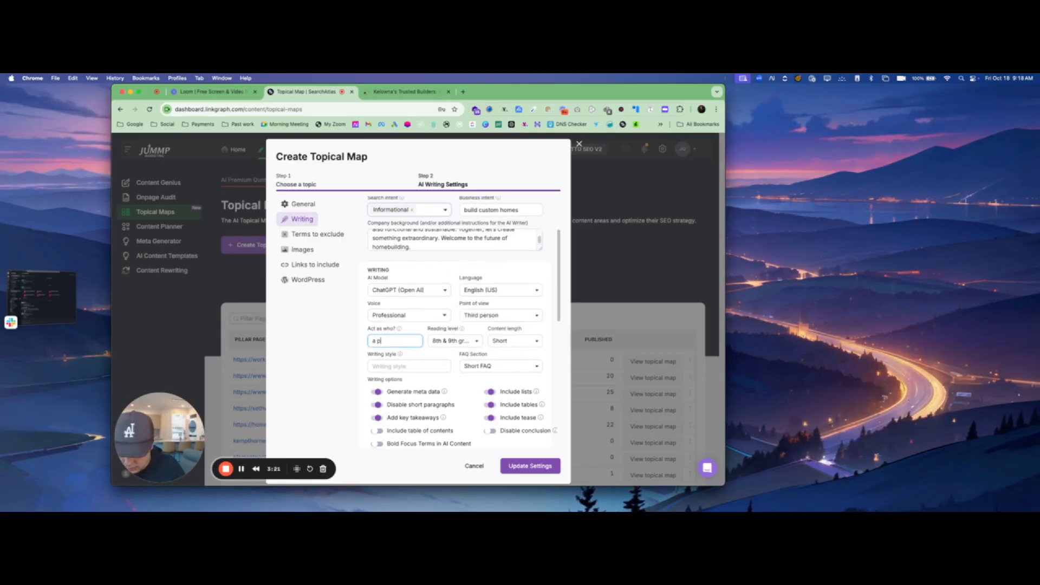
pyautogui.write('roffesional')
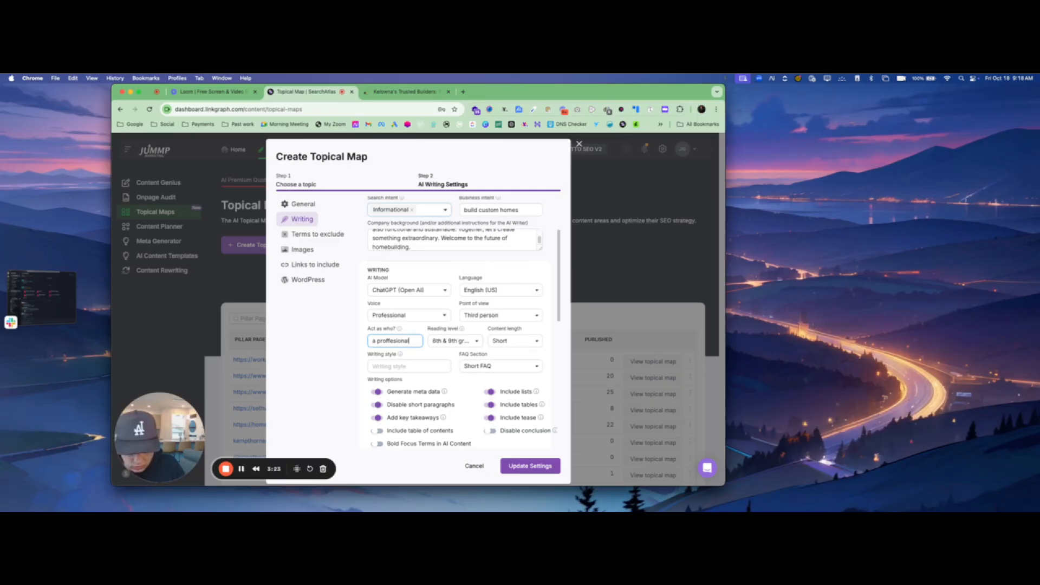
pyautogui.write(' home bu')
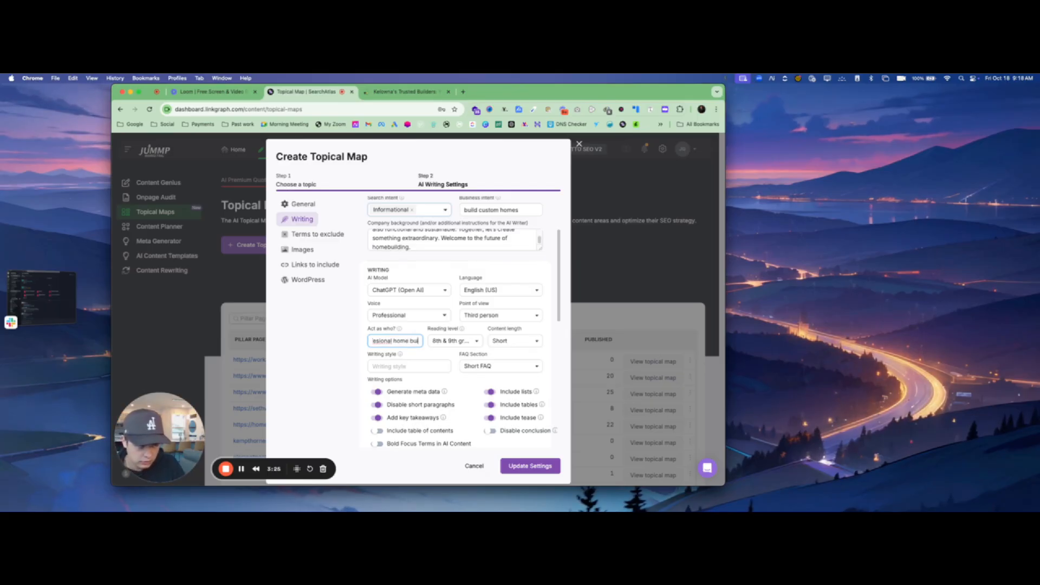
pyautogui.write('ilder')
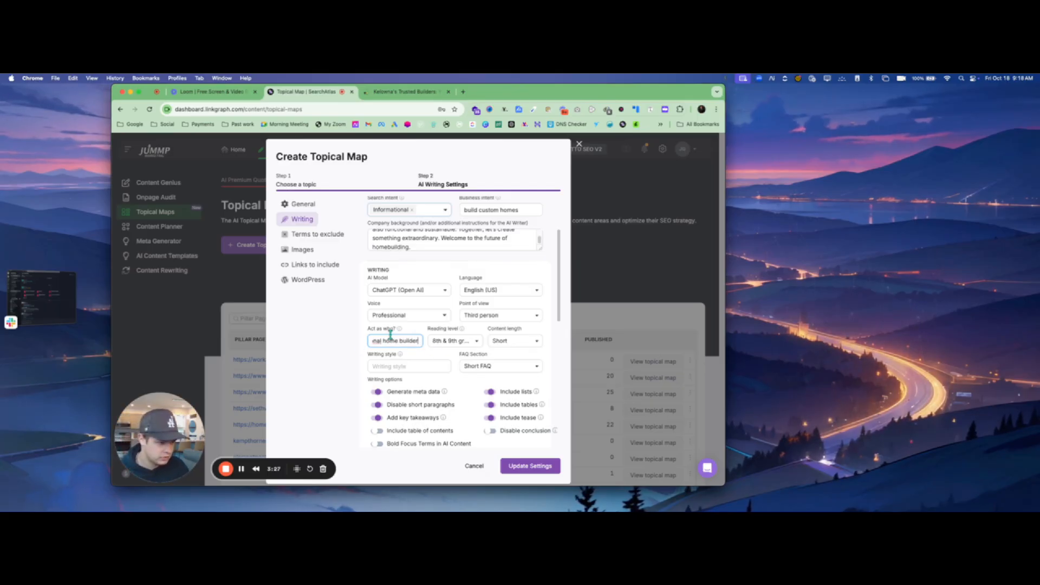
pyautogui.rightClick(379, 341)
pyautogui.click(411, 267)
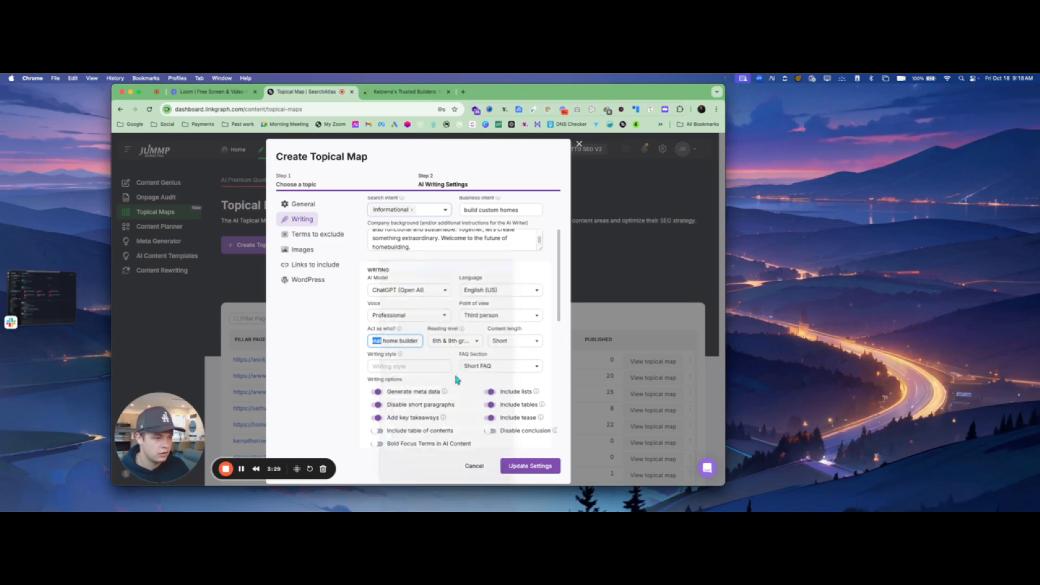
# Set the content length to Medium and the reading level to 10th to 12th grade.
pyautogui.click(524, 342)
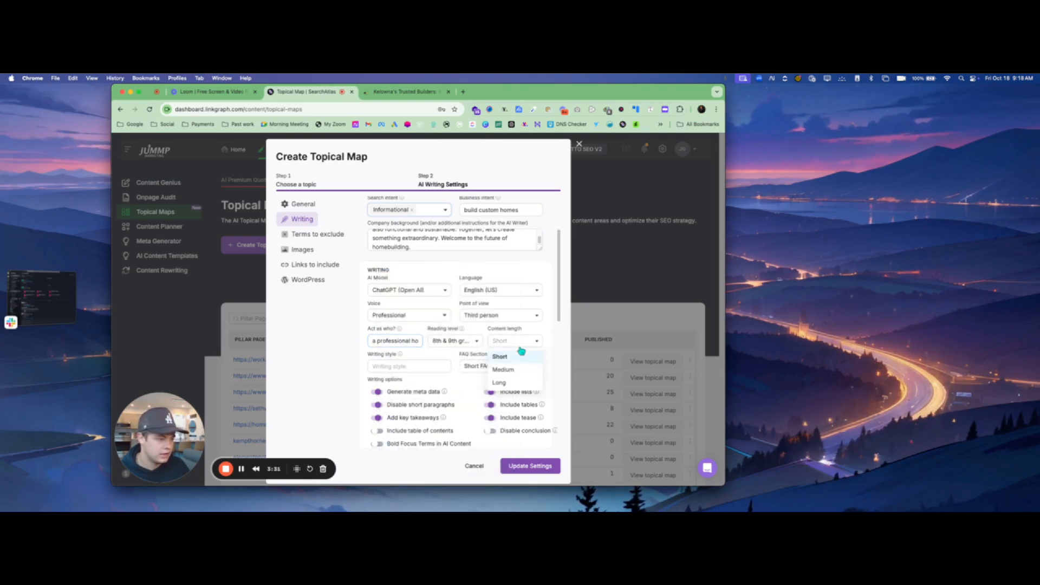
pyautogui.click(520, 367)
pyautogui.click(458, 341)
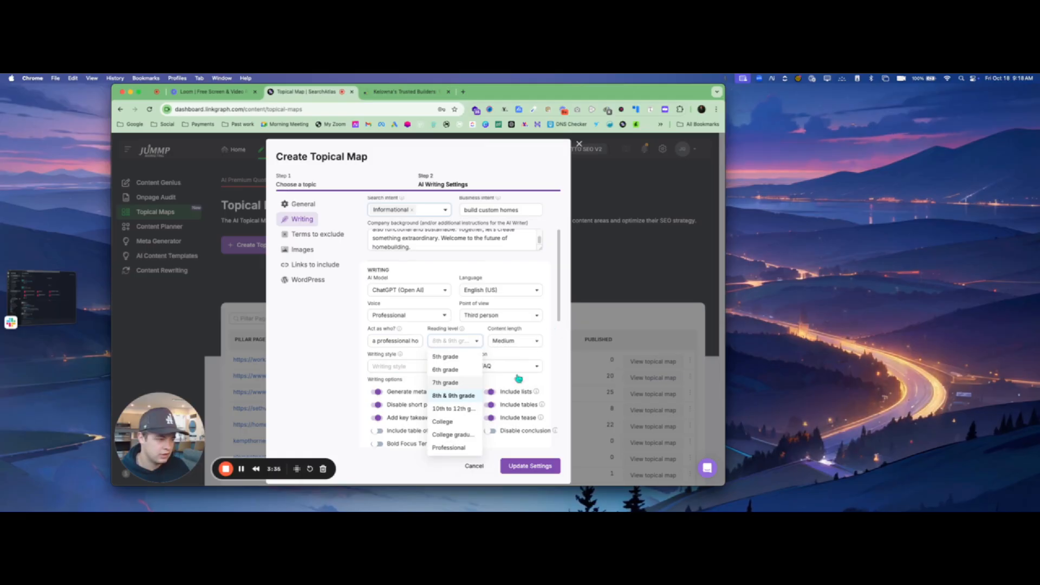
pyautogui.click(453, 409)
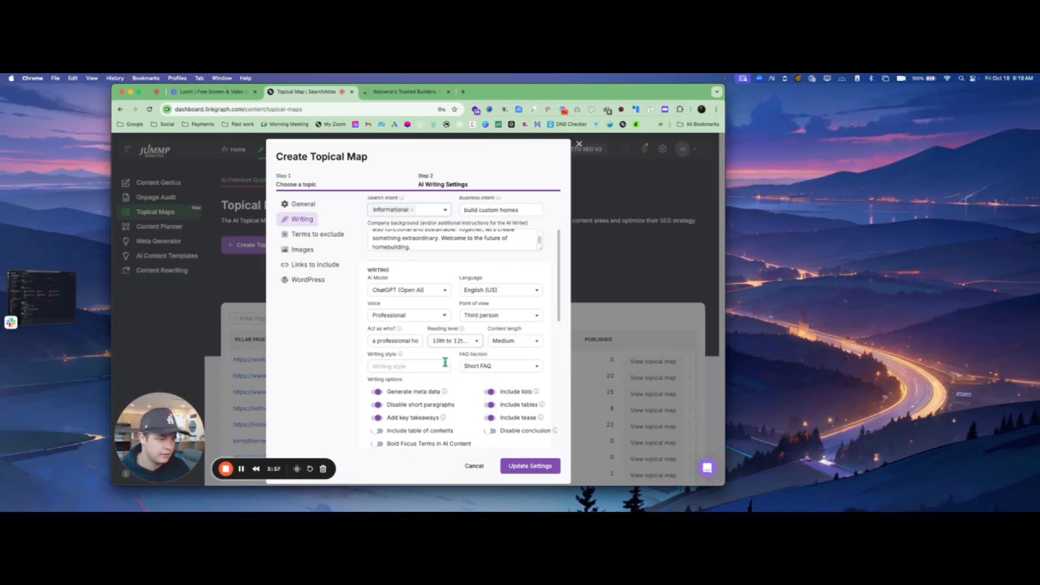
# Enable the table of contents in the writing options, leaving the writing style empty and the FAQ section at Short FAQ.
pyautogui.click(420, 366)
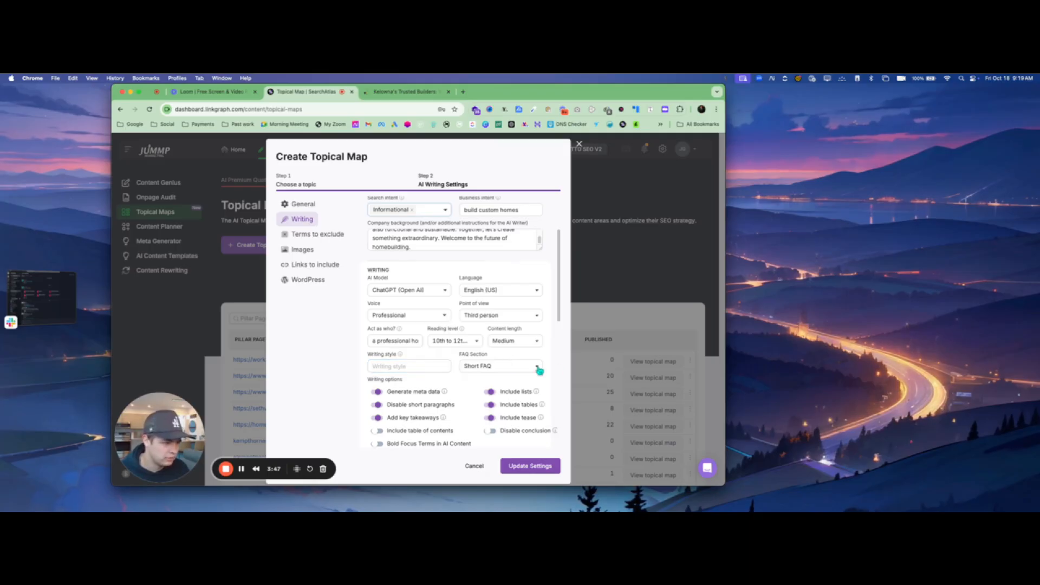
pyautogui.click(512, 369)
pyautogui.click(523, 363)
pyautogui.scroll(-1, 473, 393)
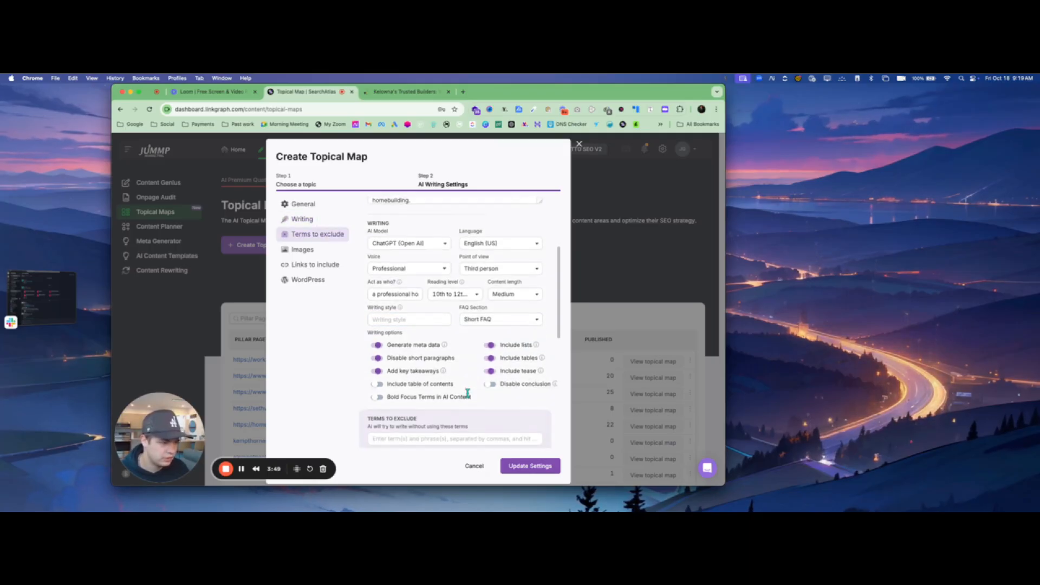
pyautogui.click(378, 384)
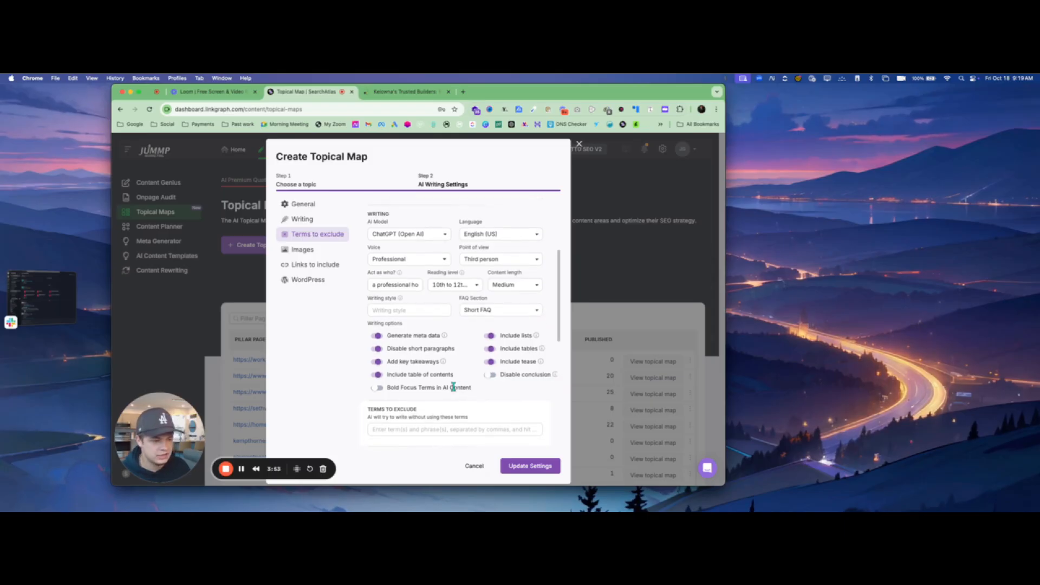
# Review the excluded terms, image options and aspect ratios, links to include, and WordPress integration settings.
pyautogui.scroll(-5, 458, 369)
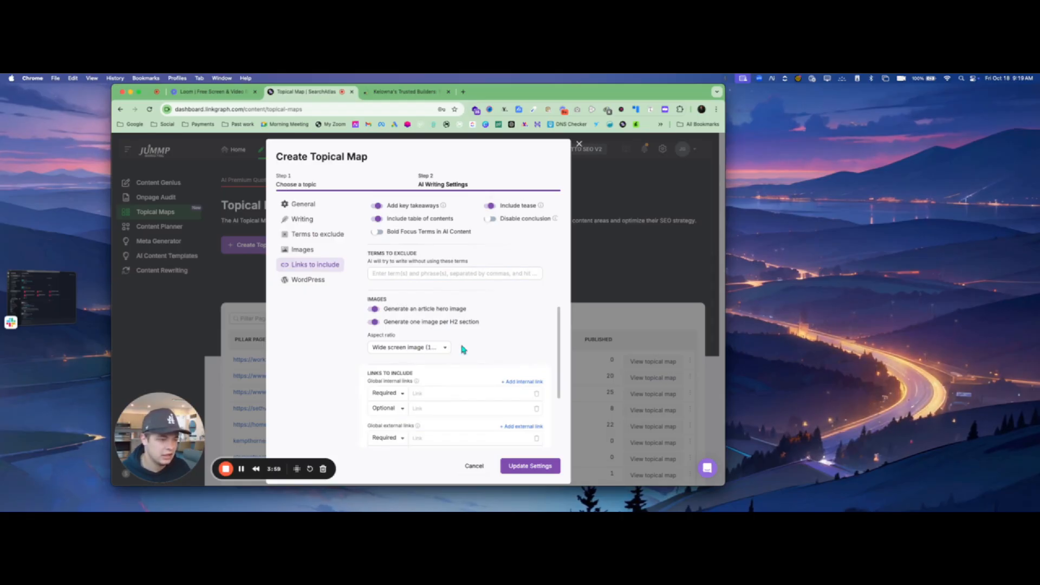
pyautogui.scroll(-3, 464, 350)
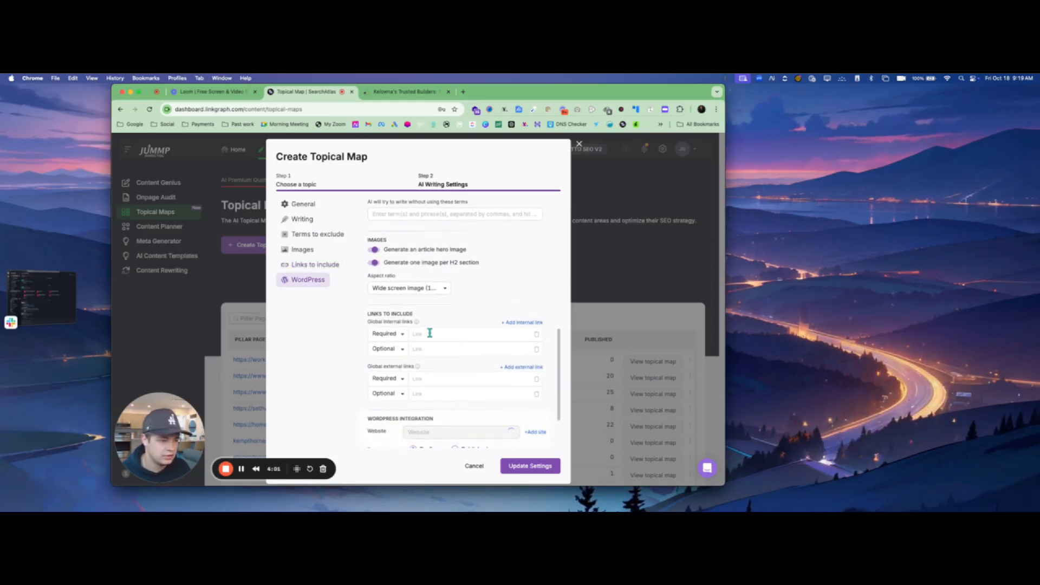
pyautogui.scroll(-3, 428, 330)
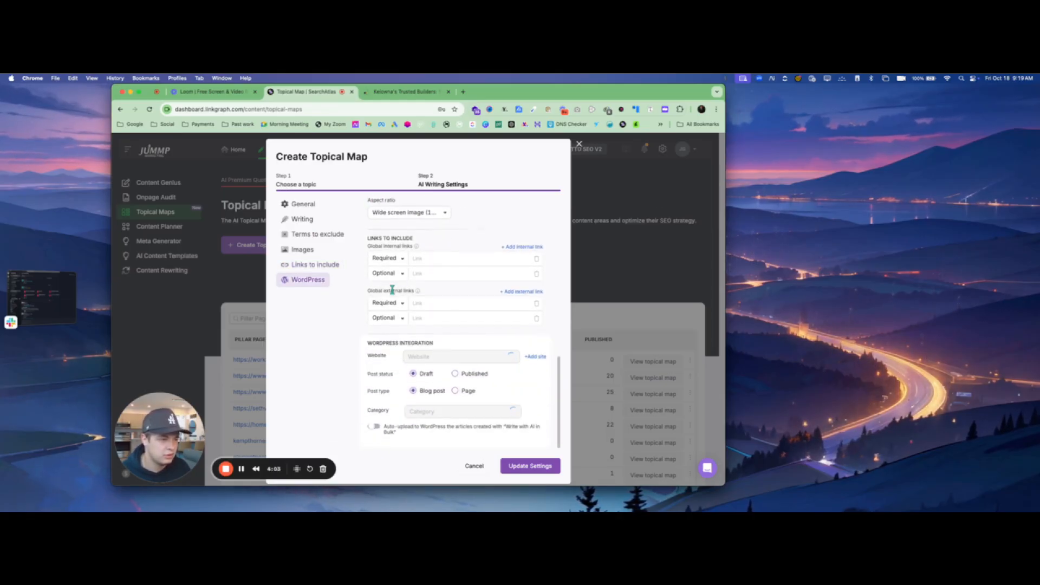
pyautogui.scroll(2, 441, 295)
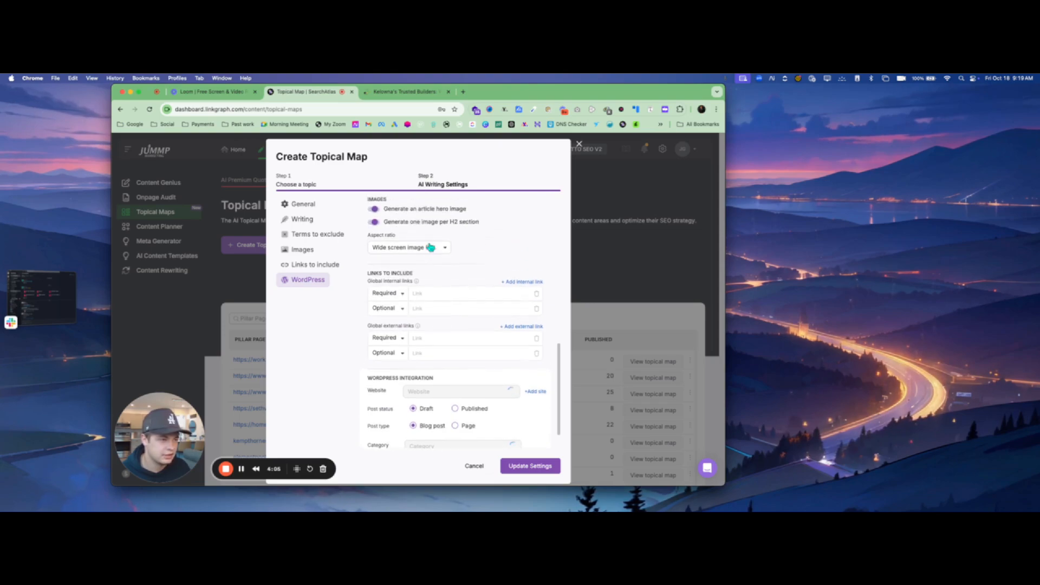
pyautogui.click(430, 247)
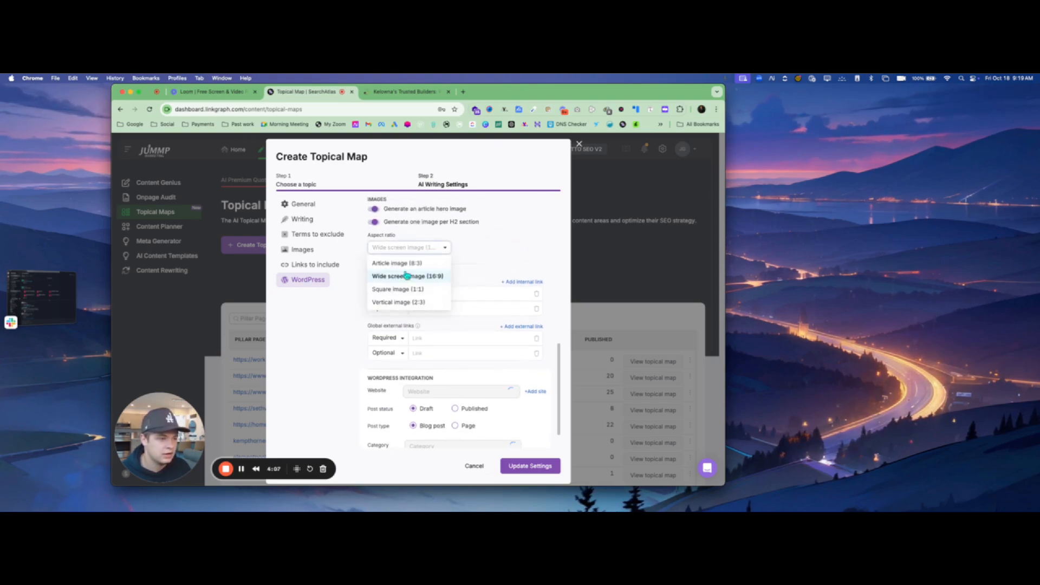
pyautogui.click(499, 245)
pyautogui.scroll(-2, 460, 352)
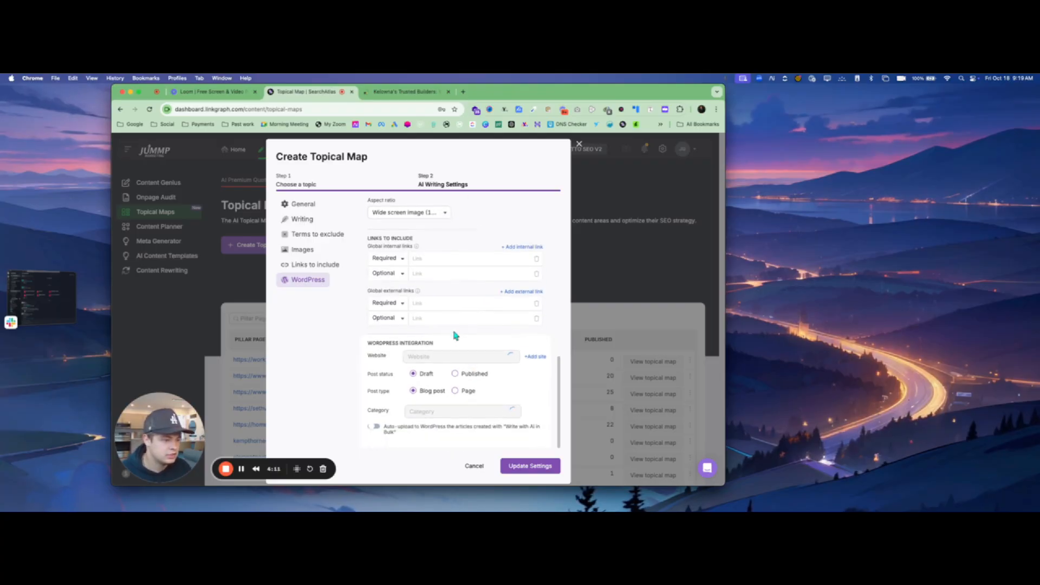
pyautogui.scroll(1, 487, 344)
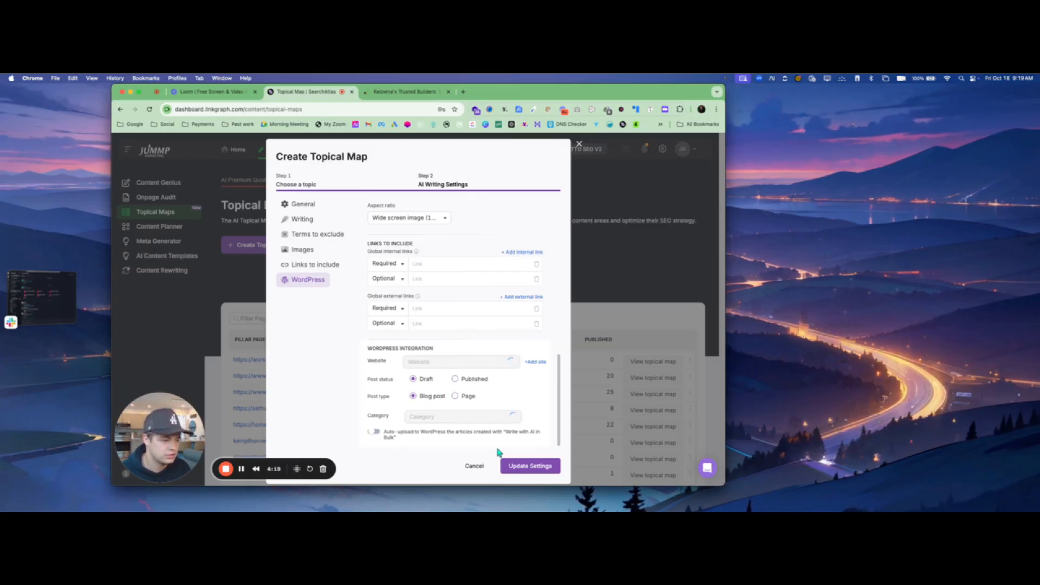
# Save the AI writing settings and open the Custom Homes Kelowna topical map, dismissing the WordPress plugin notice.
pyautogui.click(525, 468)
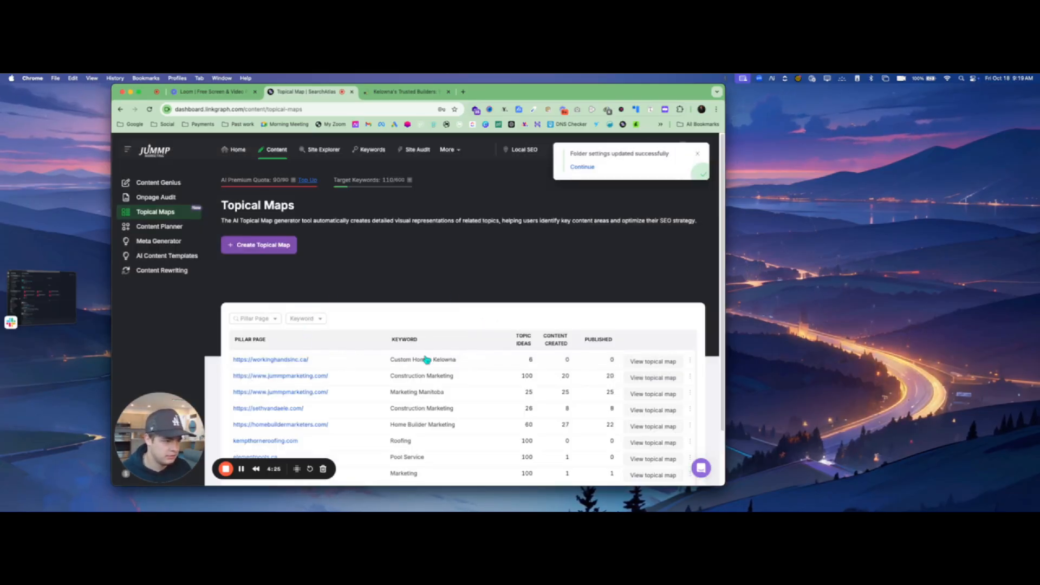
pyautogui.click(668, 367)
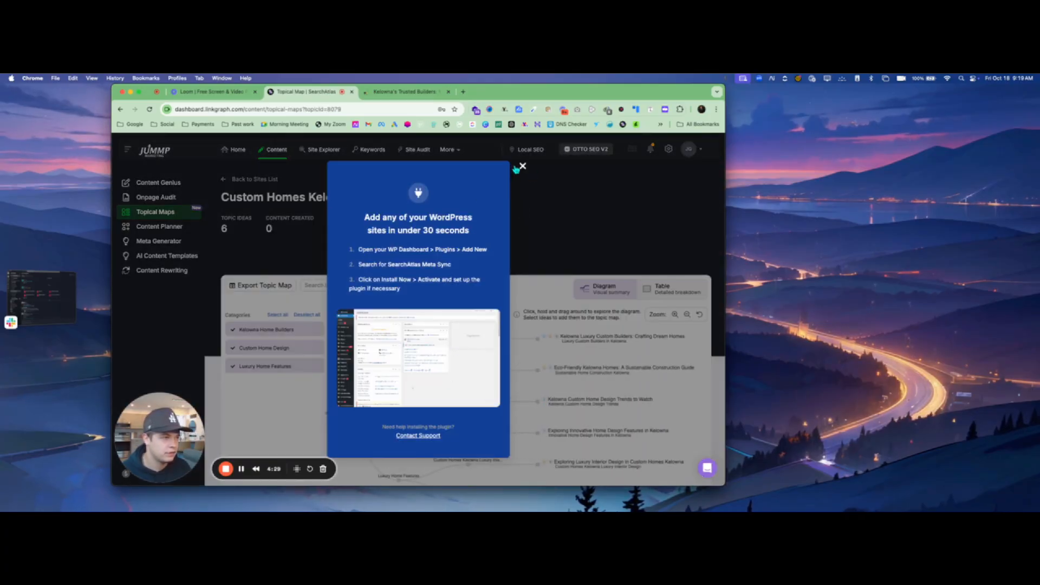
pyautogui.click(522, 167)
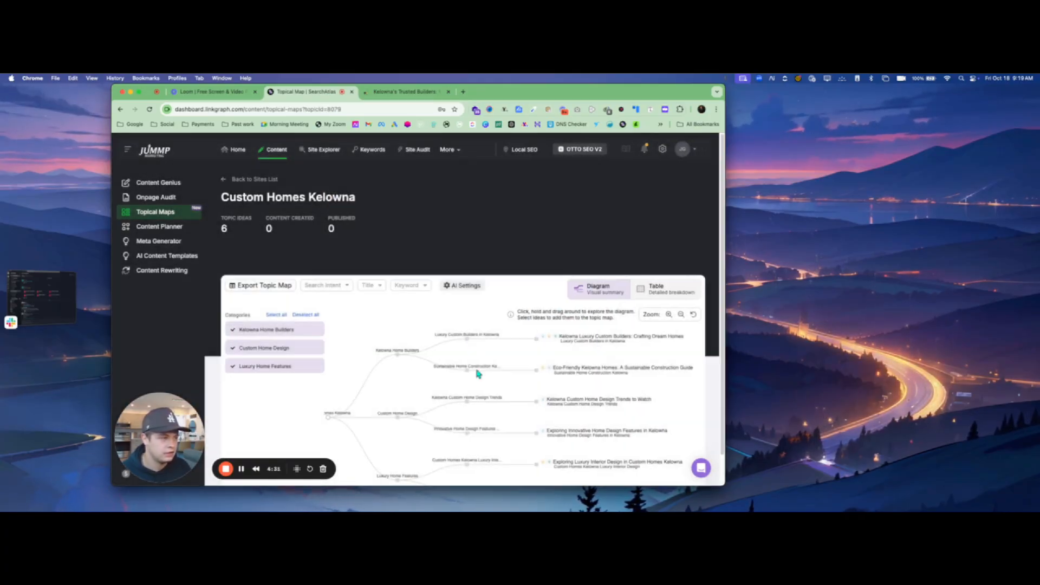
# Show the topic ideas as a detailed table and widen the browser window to reveal the actions for each idea.
pyautogui.scroll(-2, 478, 373)
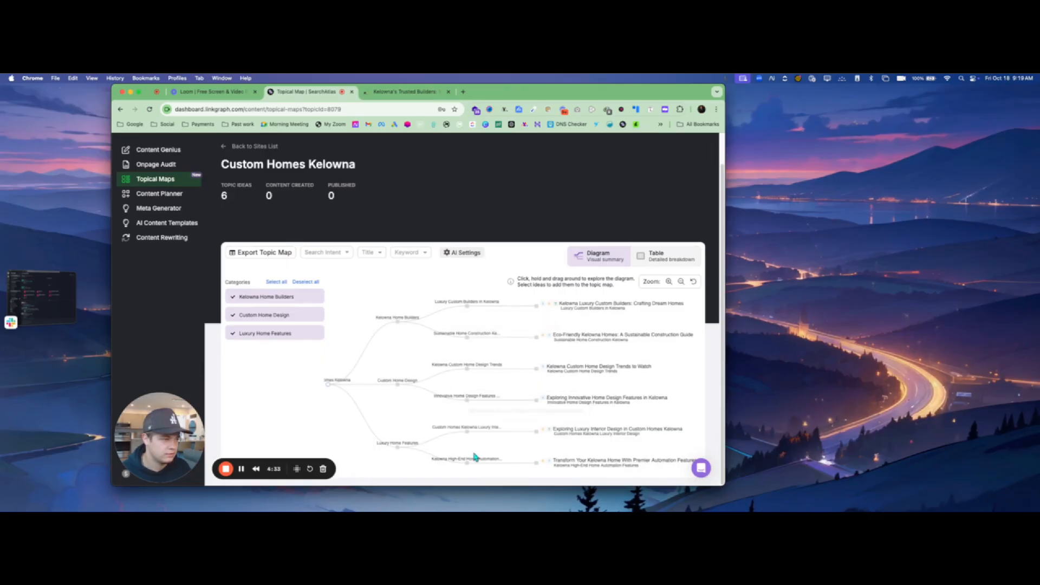
pyautogui.click(656, 259)
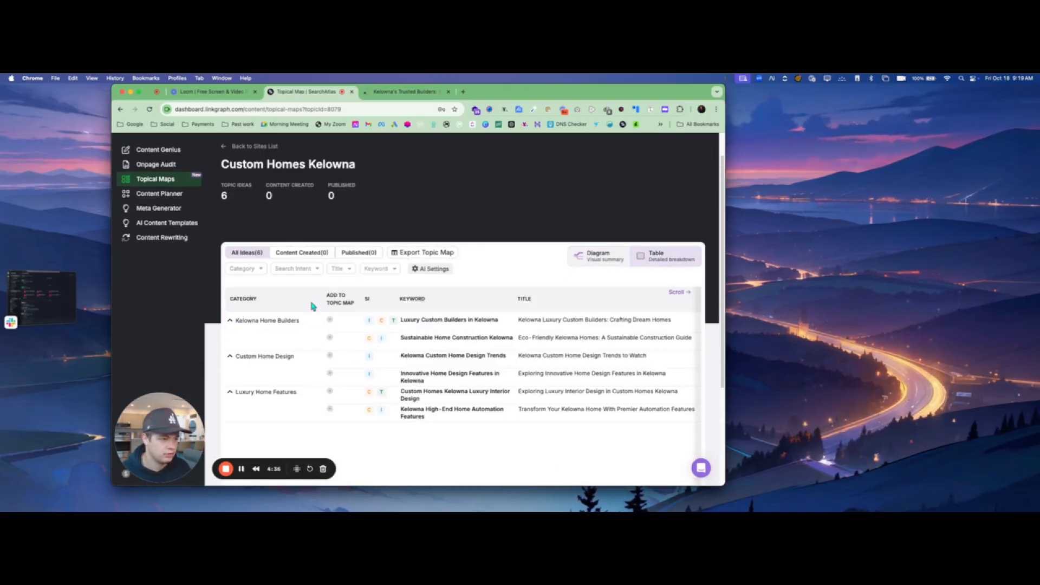
pyautogui.click(233, 321)
pyautogui.click(233, 321)
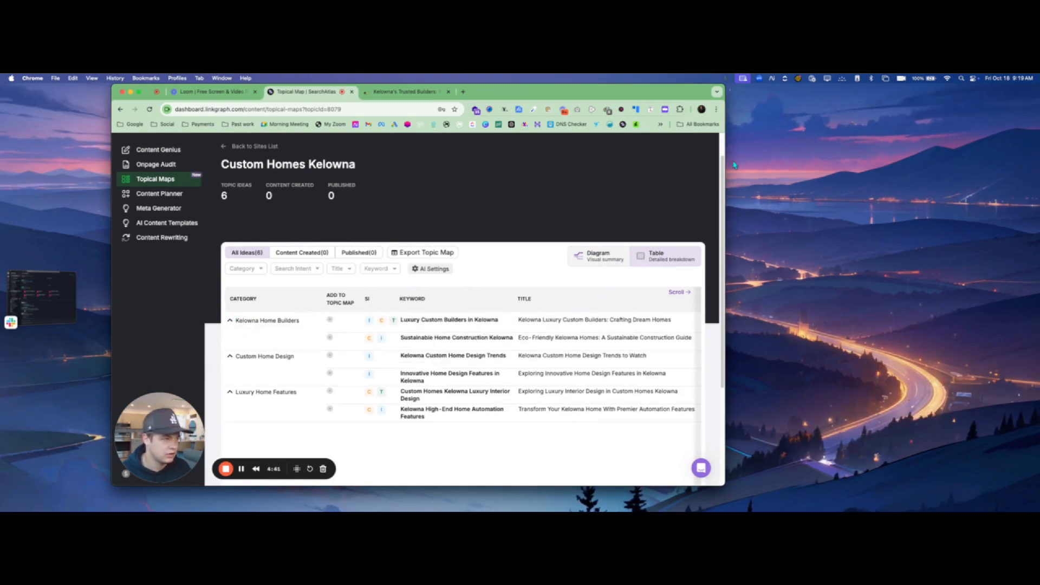
pyautogui.moveTo(725, 92); pyautogui.dragTo(996, 101)
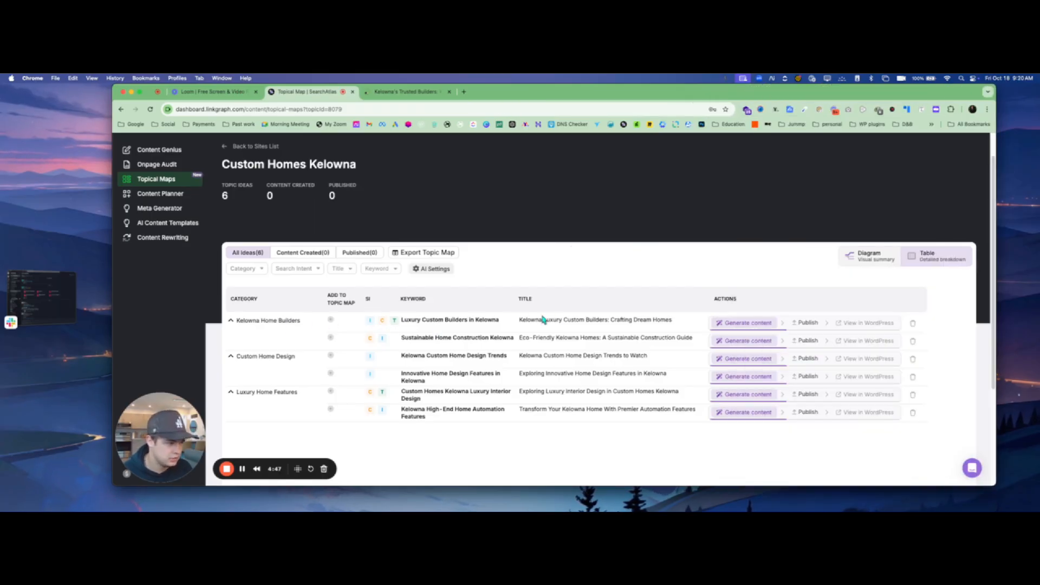
# Generate content for the Luxury Custom Builders in Kelowna idea and open the resulting article in the editor.
pyautogui.click(736, 324)
pyautogui.click(743, 337)
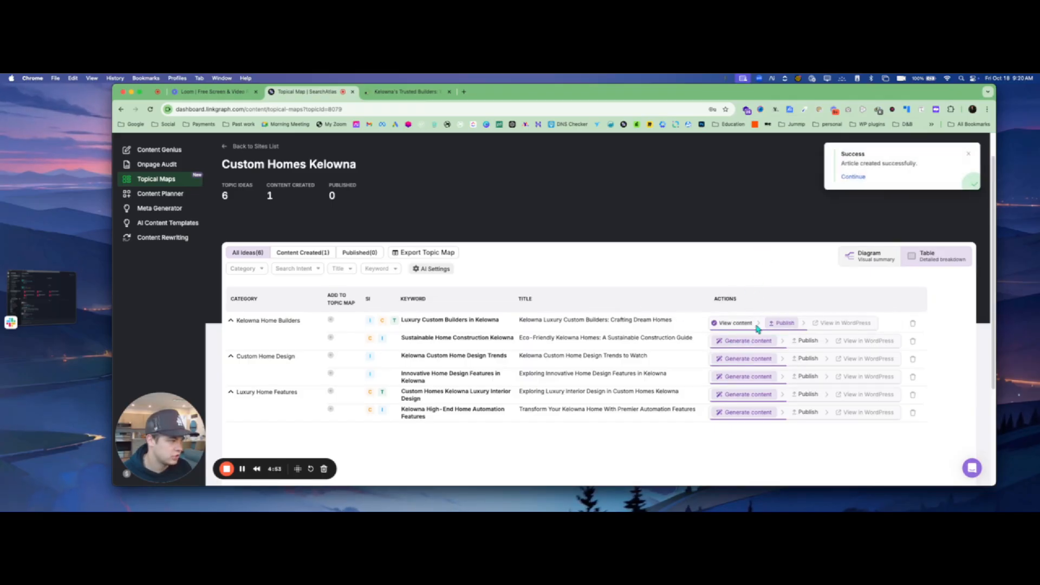
pyautogui.click(734, 324)
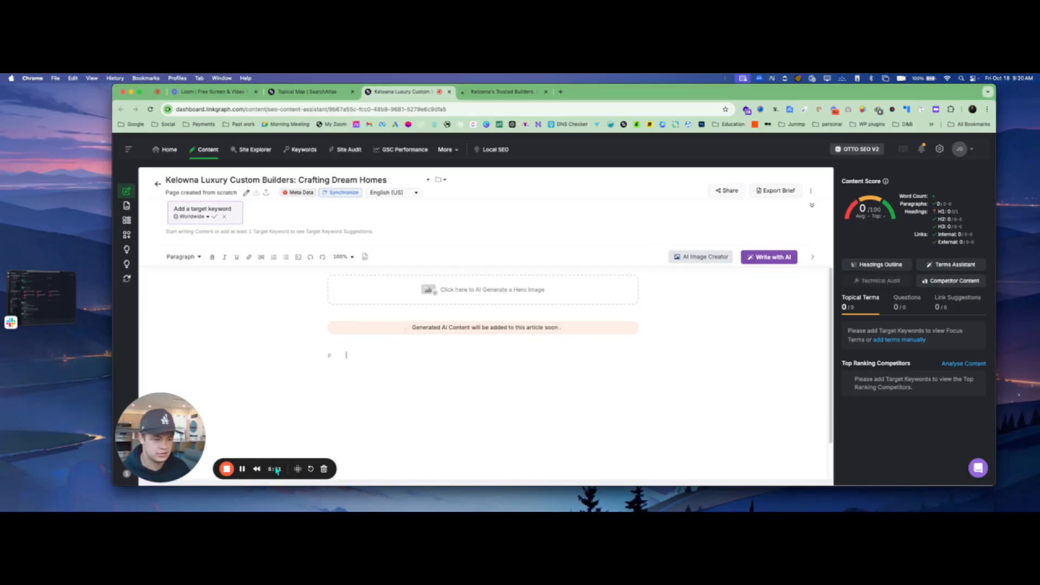
pyautogui.click(243, 469)
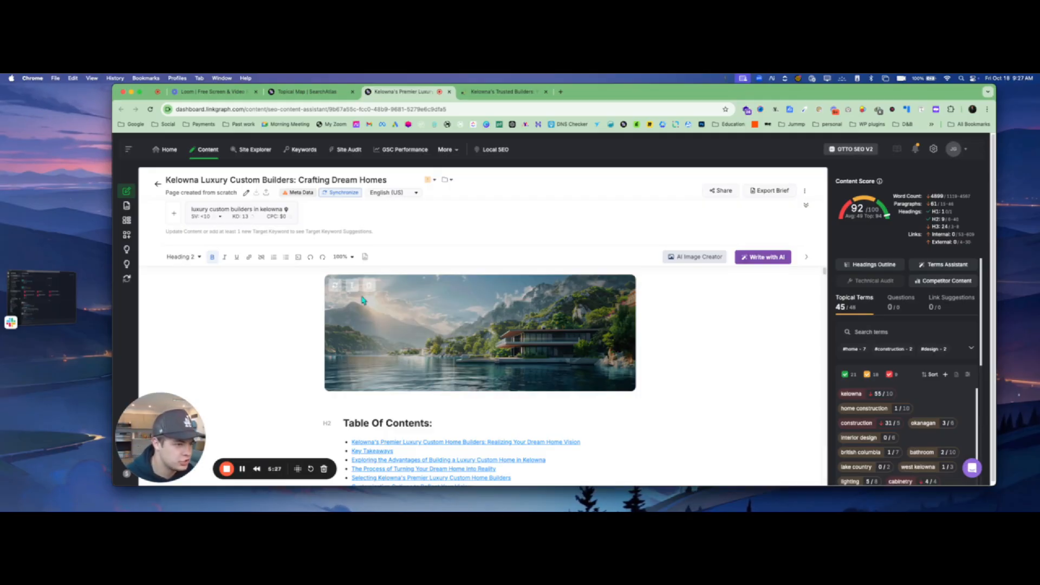
# Review the generated article's headings, text, images and tables from the table of contents through to the conclusion.
pyautogui.scroll(-10, 503, 339)
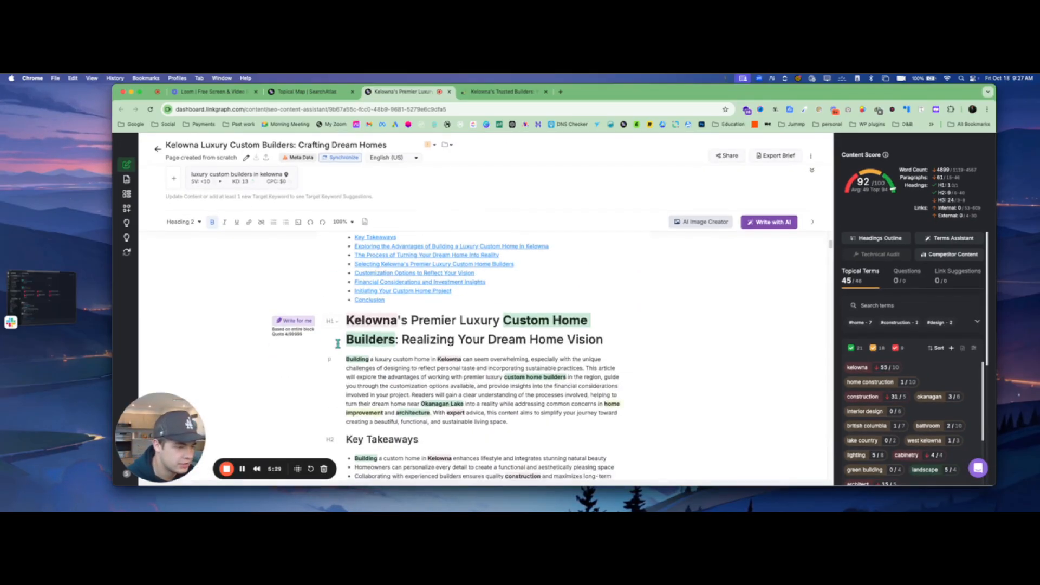
pyautogui.scroll(-5, 380, 309)
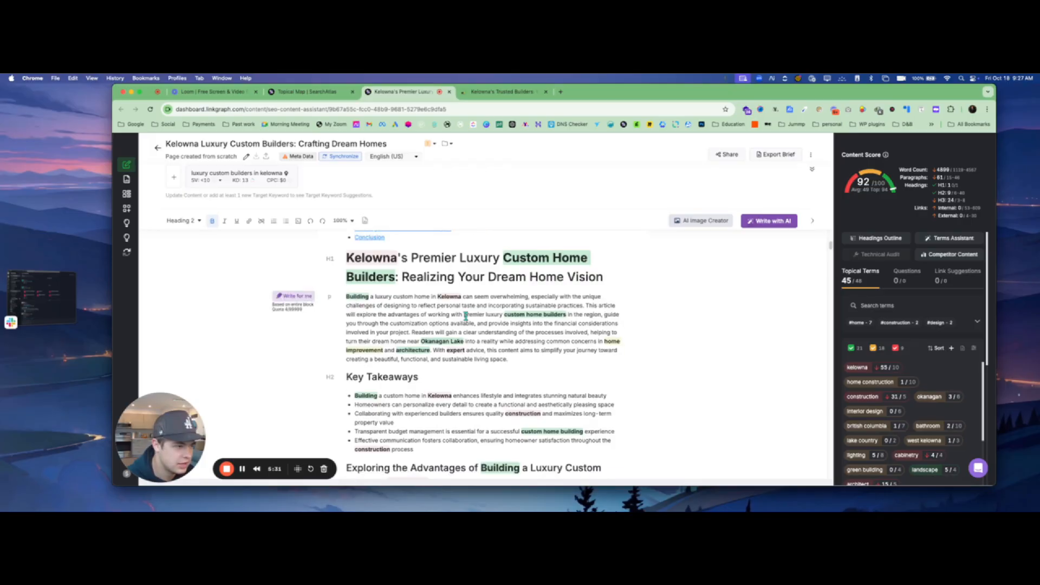
pyautogui.scroll(-6, 384, 313)
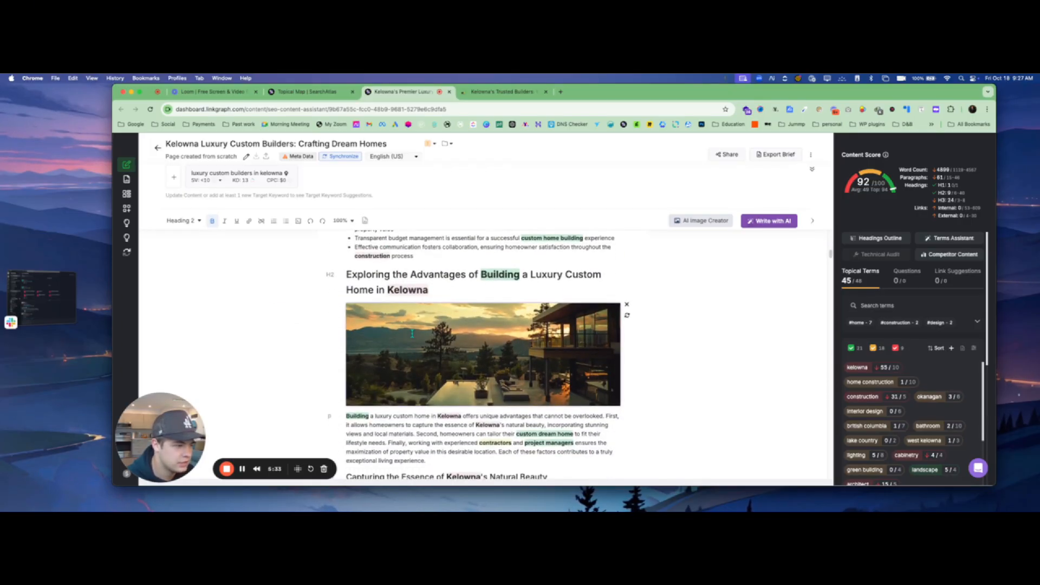
pyautogui.scroll(-12, 570, 340)
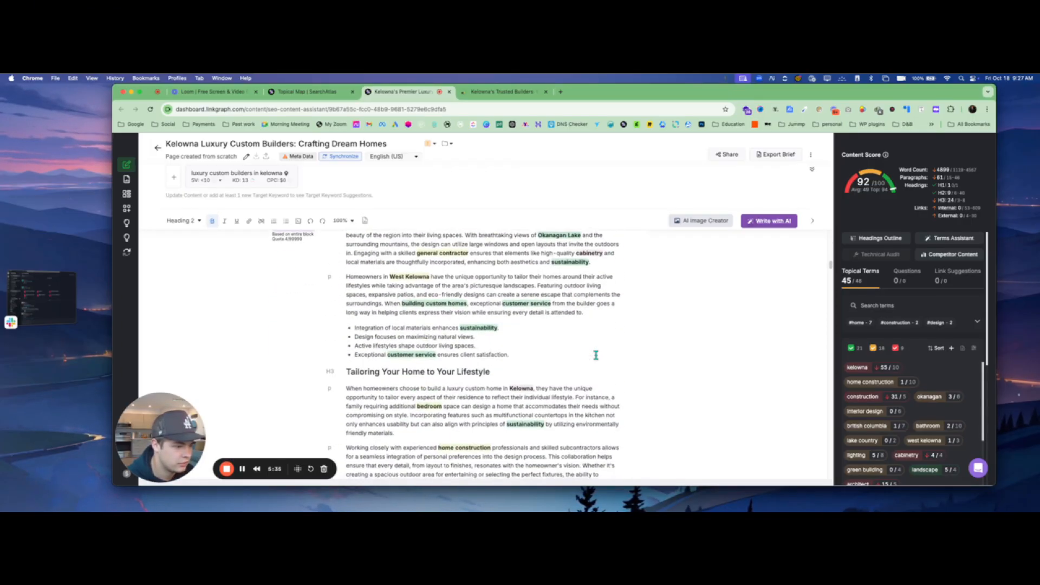
pyautogui.scroll(-15, 596, 355)
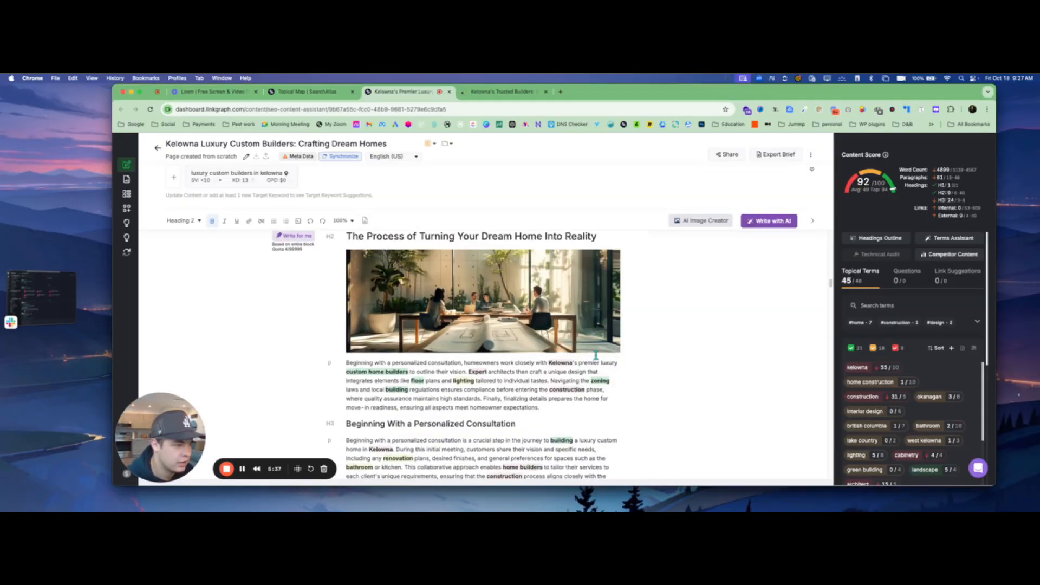
pyautogui.scroll(-10, 596, 354)
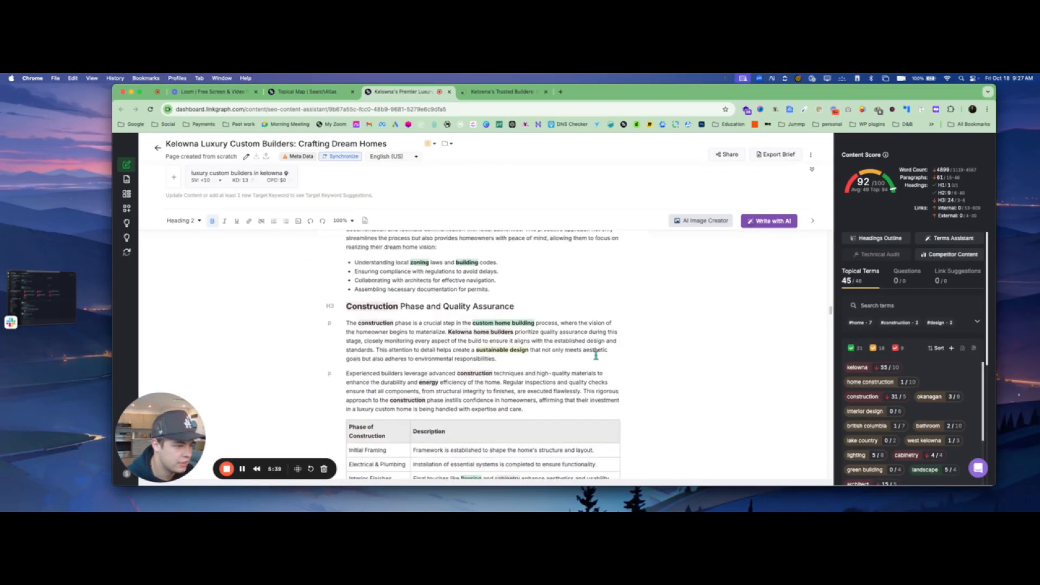
pyautogui.scroll(-8, 596, 355)
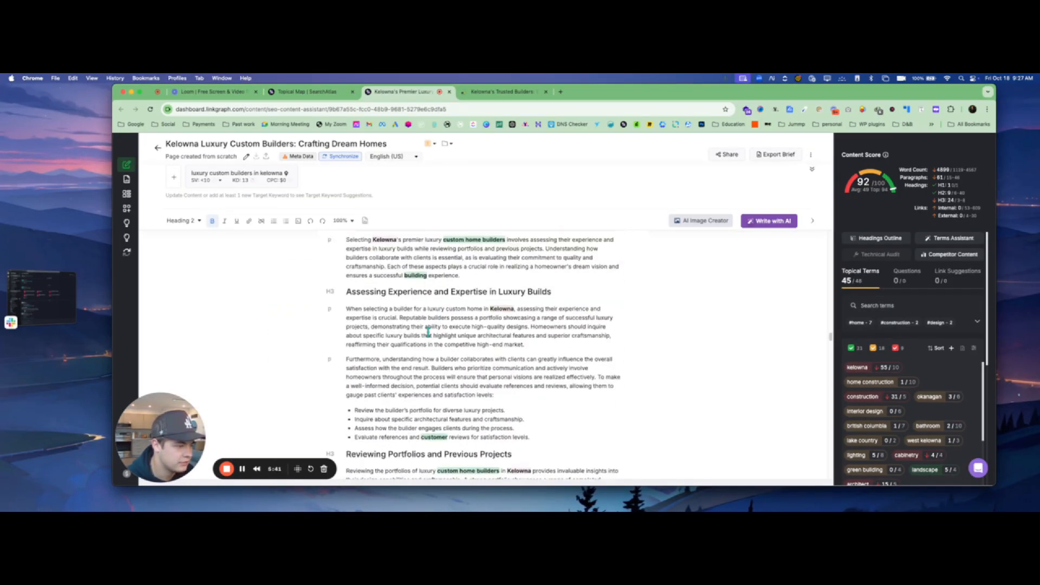
pyautogui.scroll(-3, 428, 332)
pyautogui.scroll(-5, 428, 332)
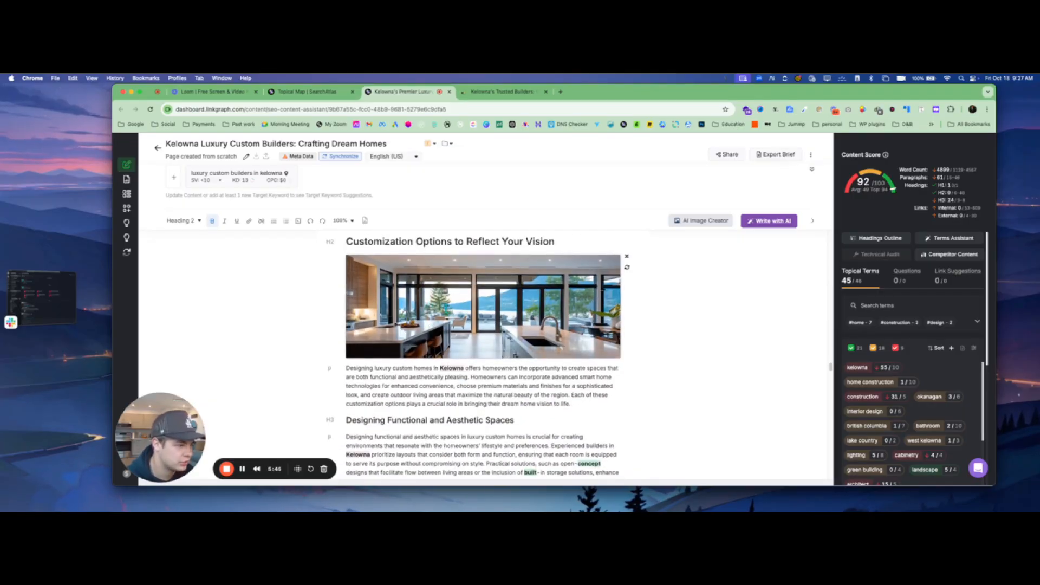
pyautogui.scroll(-3, 442, 310)
pyautogui.scroll(5, 442, 310)
pyautogui.scroll(-8, 441, 310)
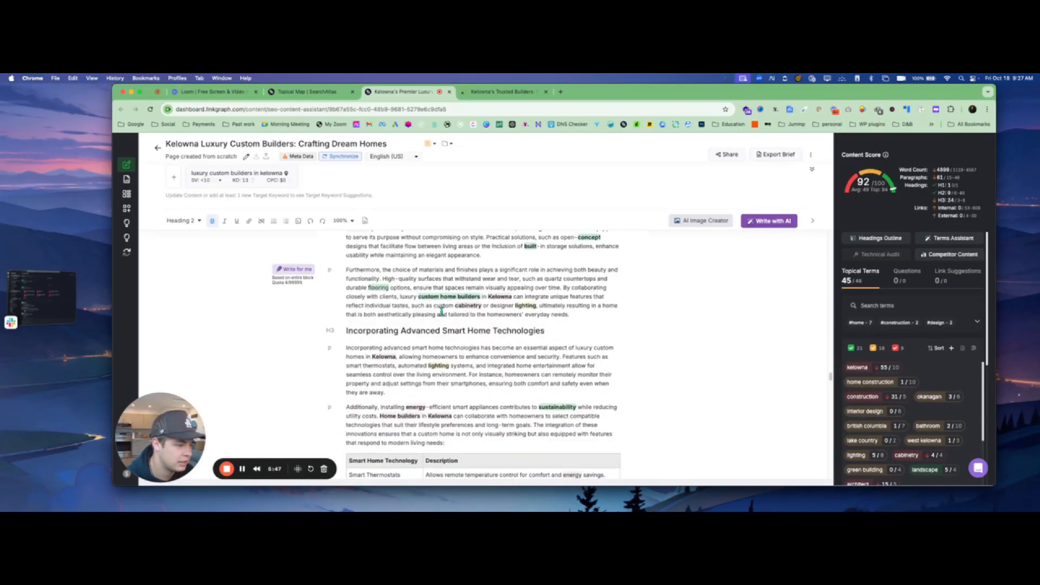
pyautogui.scroll(-15, 442, 310)
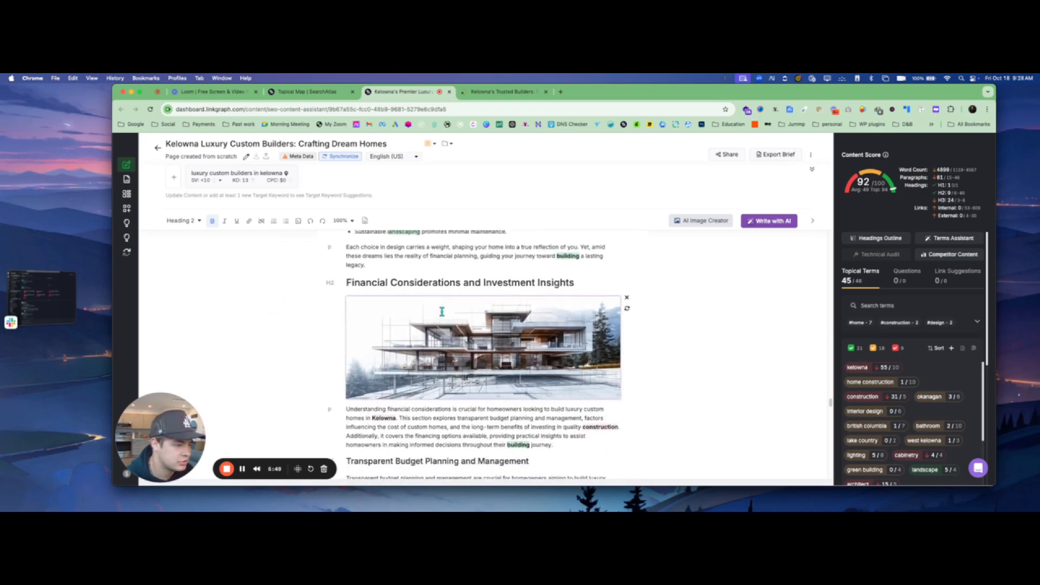
pyautogui.scroll(-12, 491, 253)
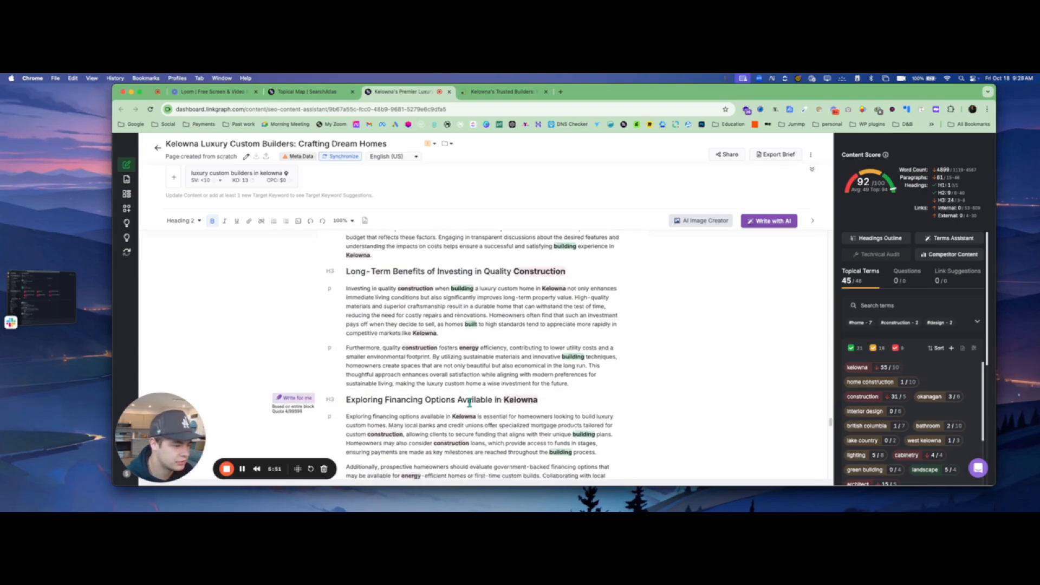
pyautogui.scroll(-10, 583, 400)
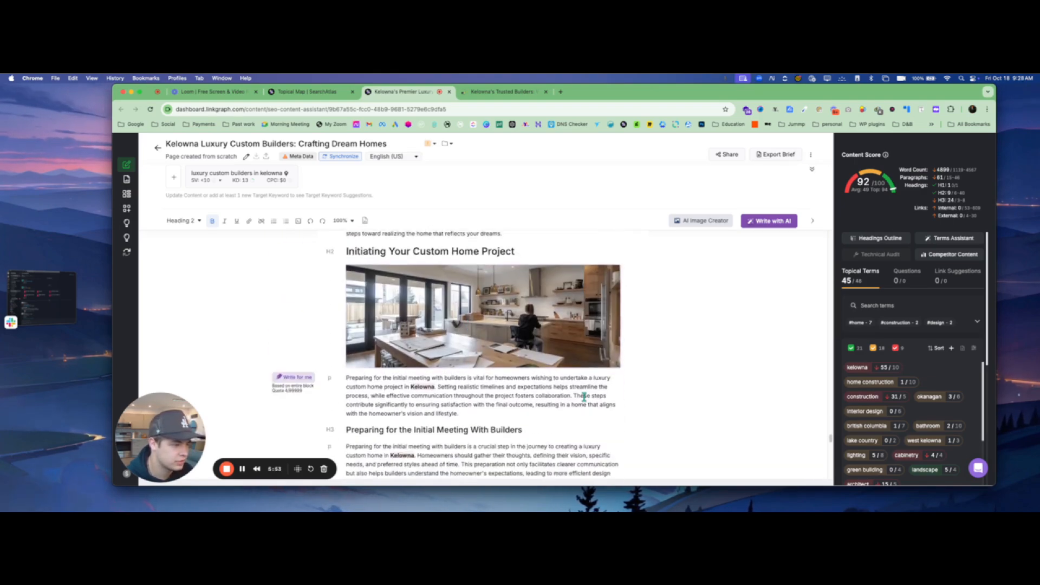
pyautogui.scroll(-10, 582, 400)
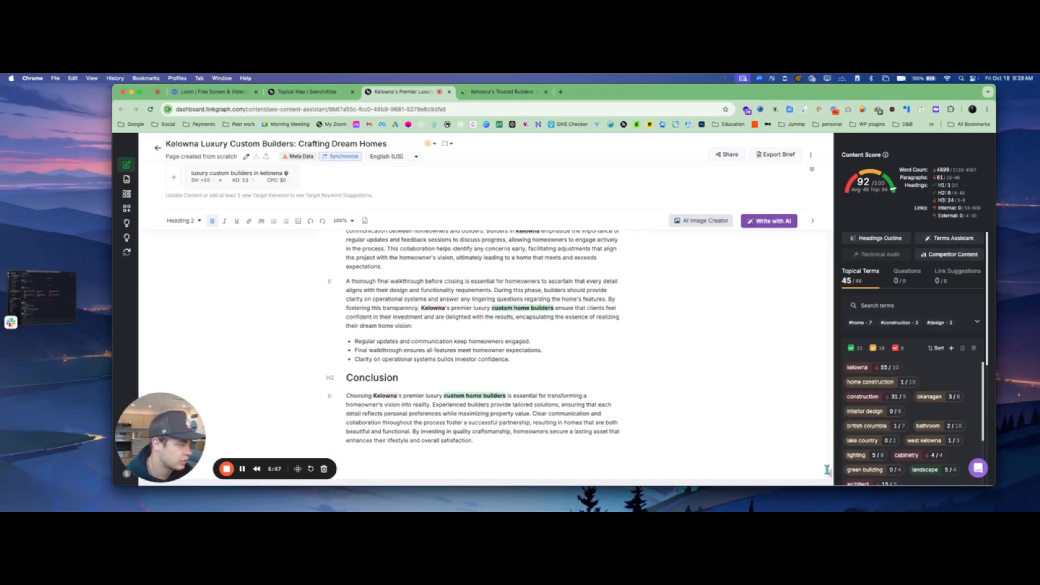
# Try to generate another hero image for the article.
pyautogui.scroll(20, 515, 326)
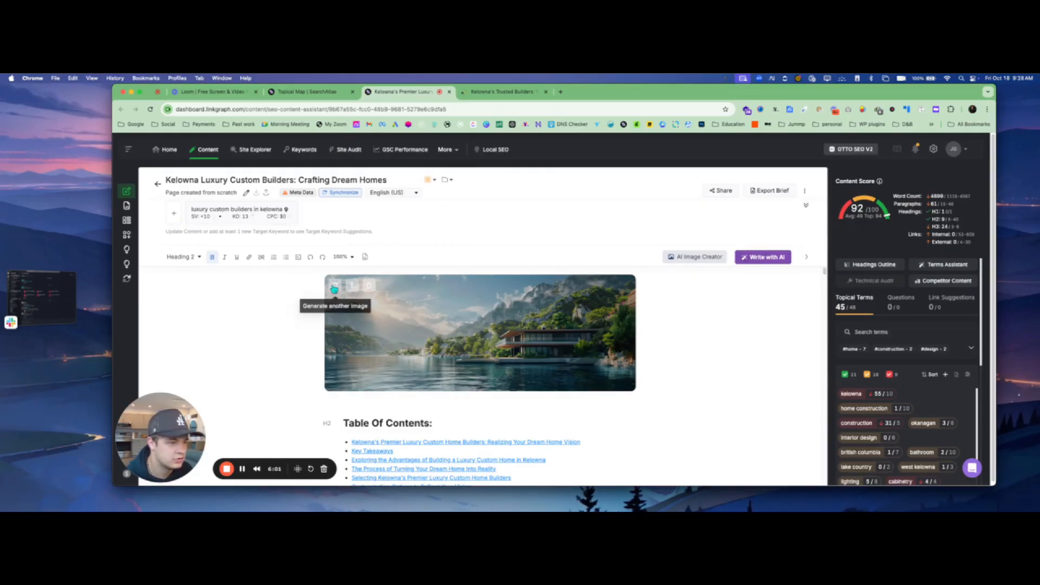
pyautogui.click(339, 288)
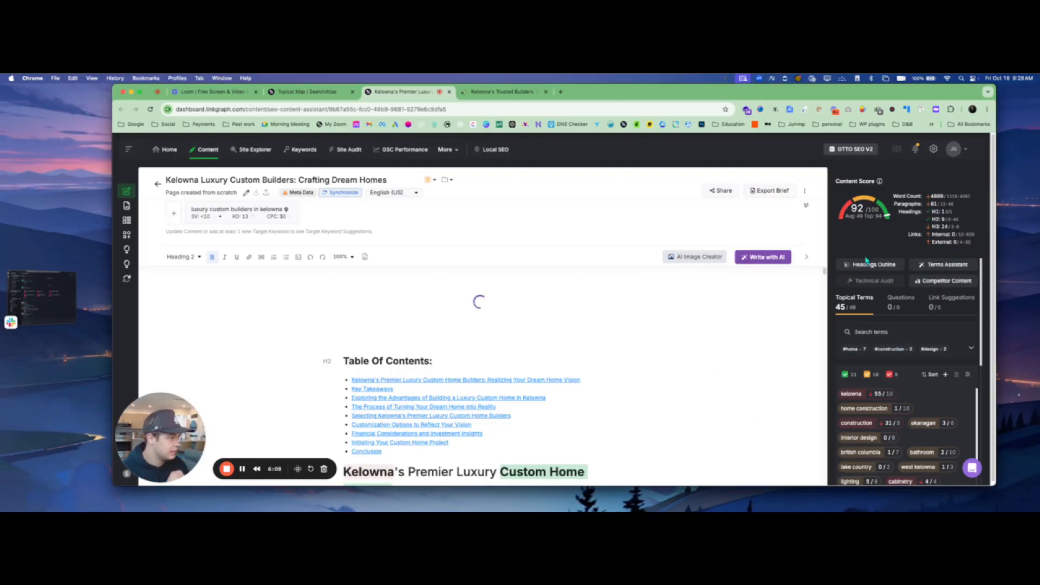
# Review the article's content score, link metrics and the list of topical terms with their usage targets.
pyautogui.moveTo(881, 186)
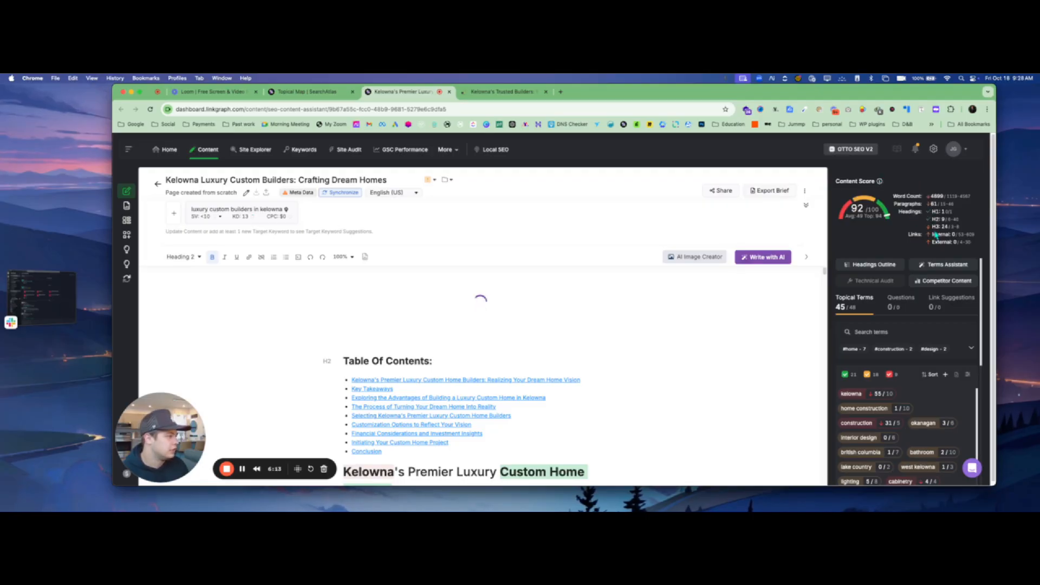
pyautogui.moveTo(935, 243)
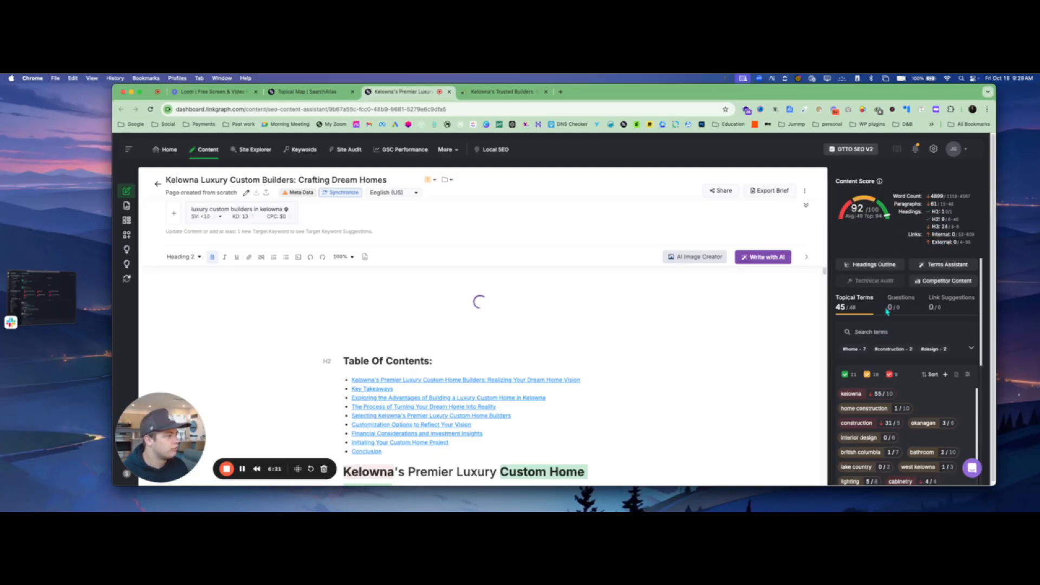
pyautogui.scroll(-3, 871, 327)
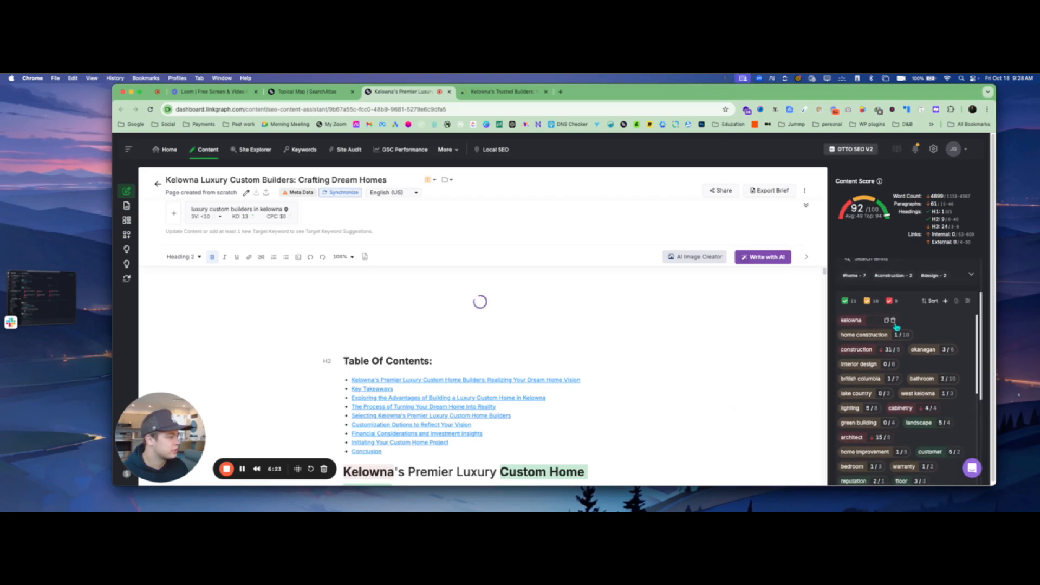
pyautogui.moveTo(875, 329)
pyautogui.scroll(-2, 970, 325)
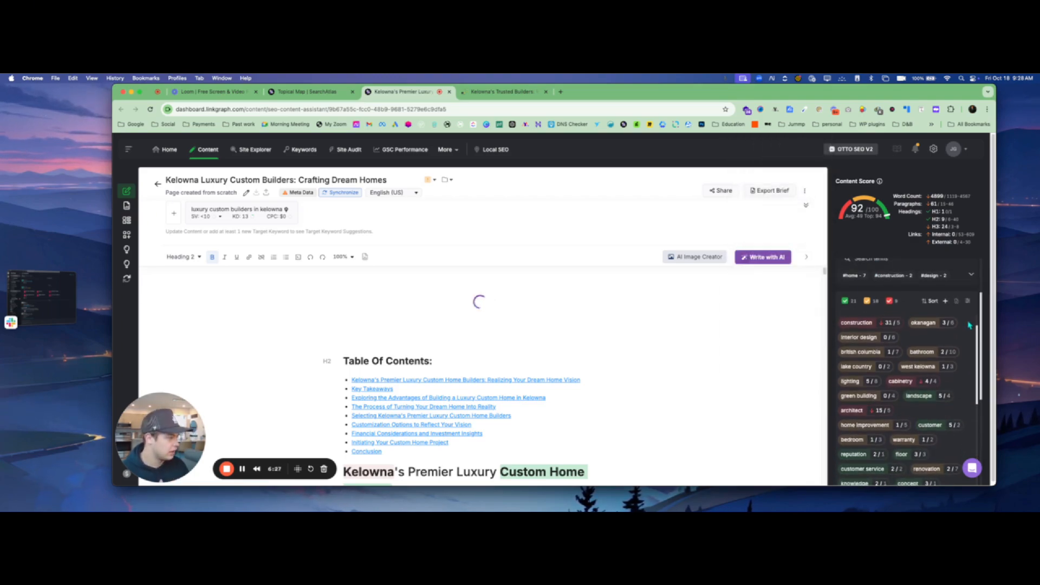
pyautogui.scroll(-10, 970, 325)
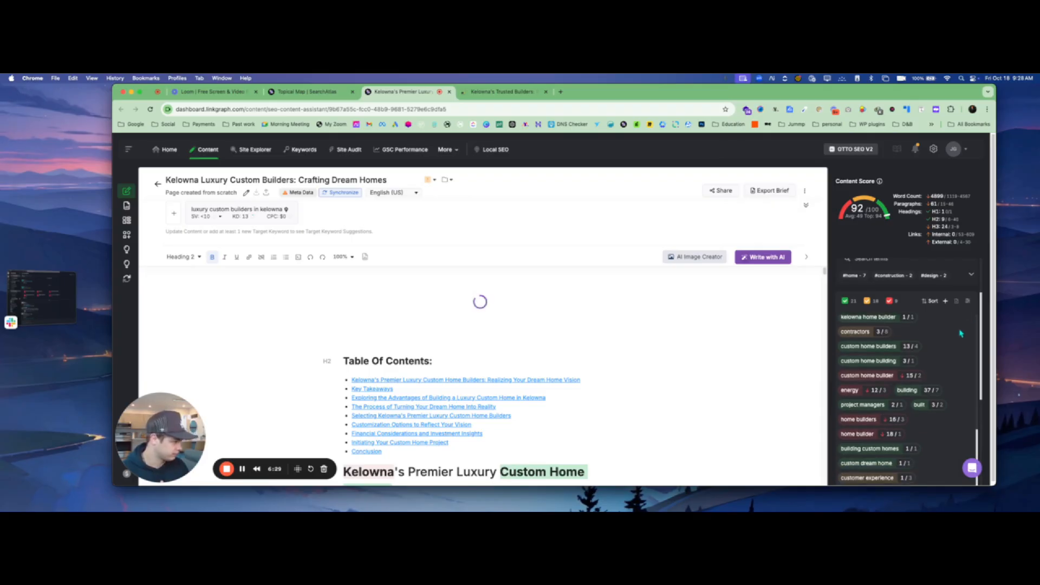
pyautogui.scroll(10, 961, 333)
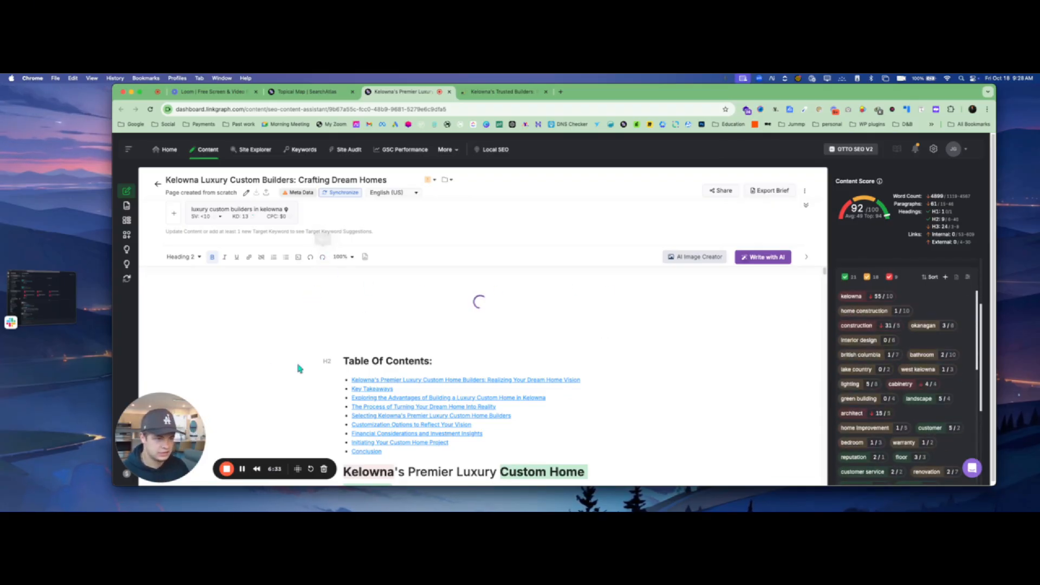
# Use the sunset "custom home kelowna" image from the AI image history as the article's hero image and close the image creator.
pyautogui.click(242, 469)
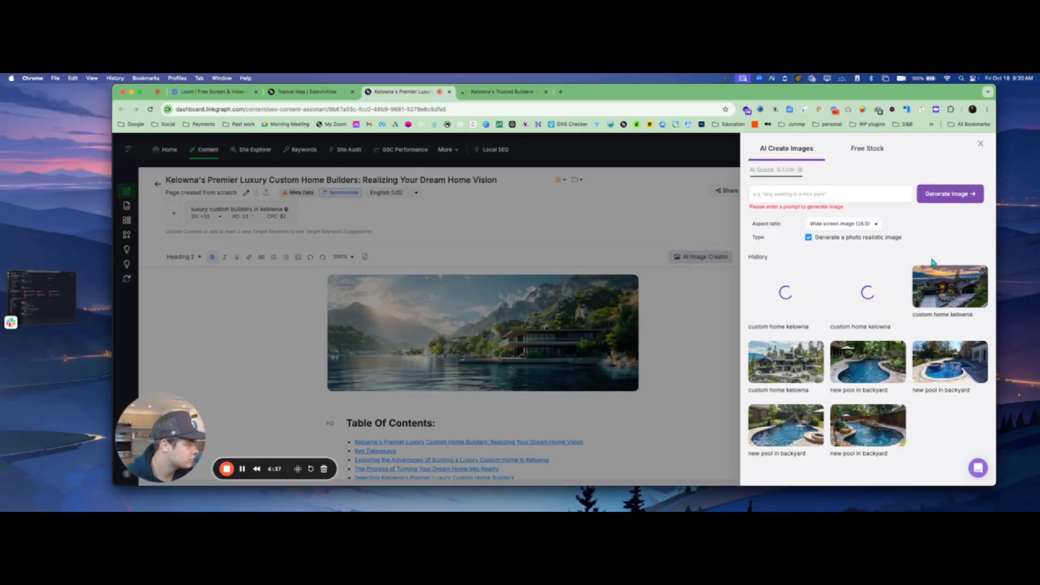
pyautogui.moveTo(934, 276)
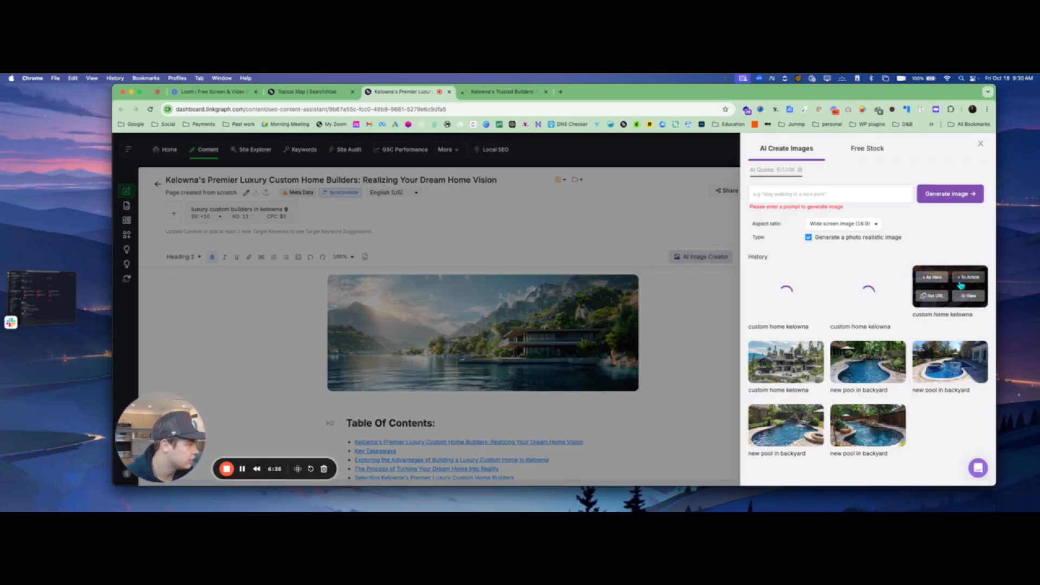
pyautogui.click(933, 277)
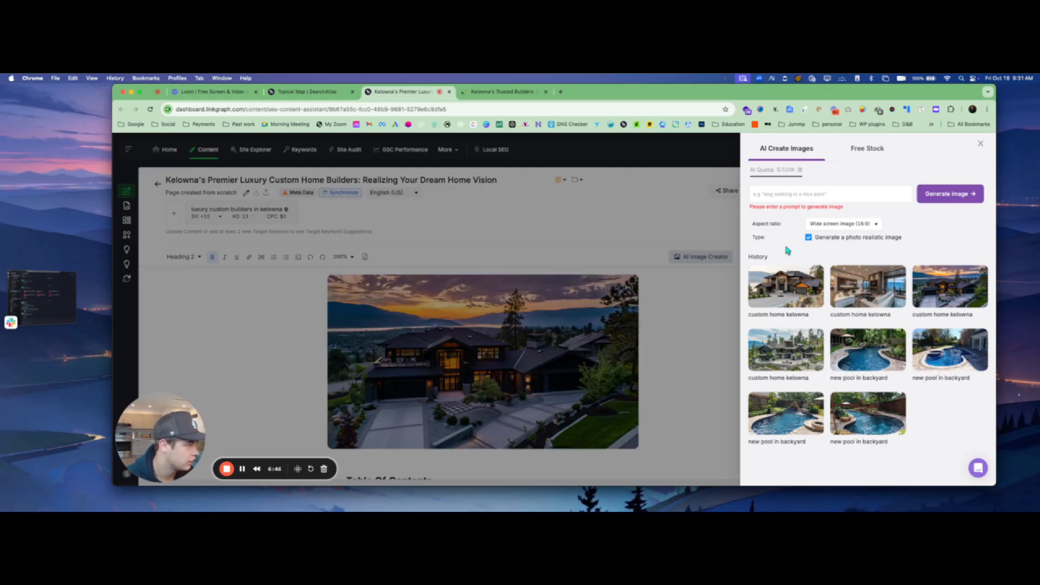
pyautogui.click(982, 145)
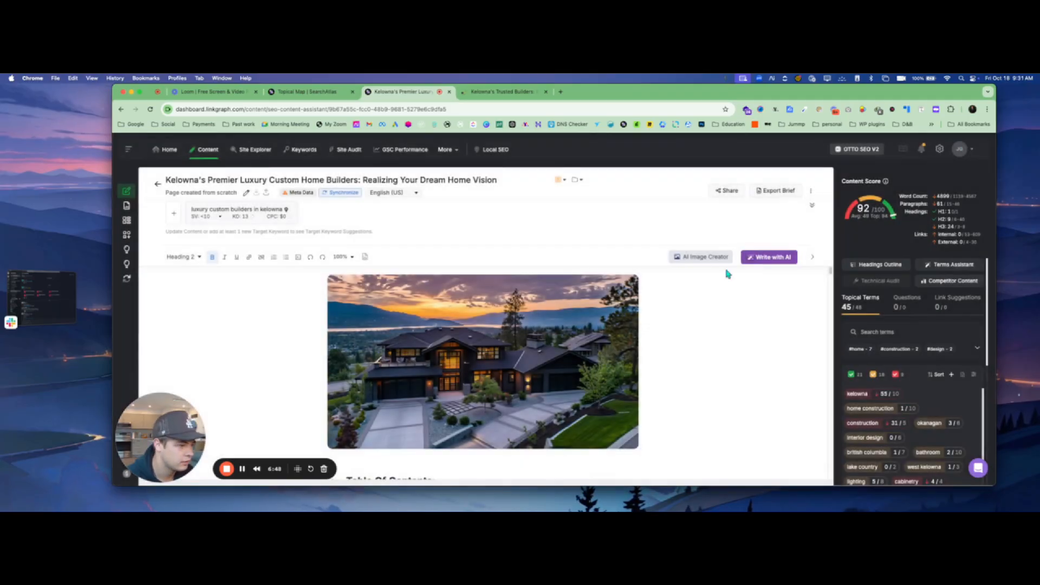
pyautogui.scroll(-5, 696, 345)
pyautogui.scroll(-10, 696, 345)
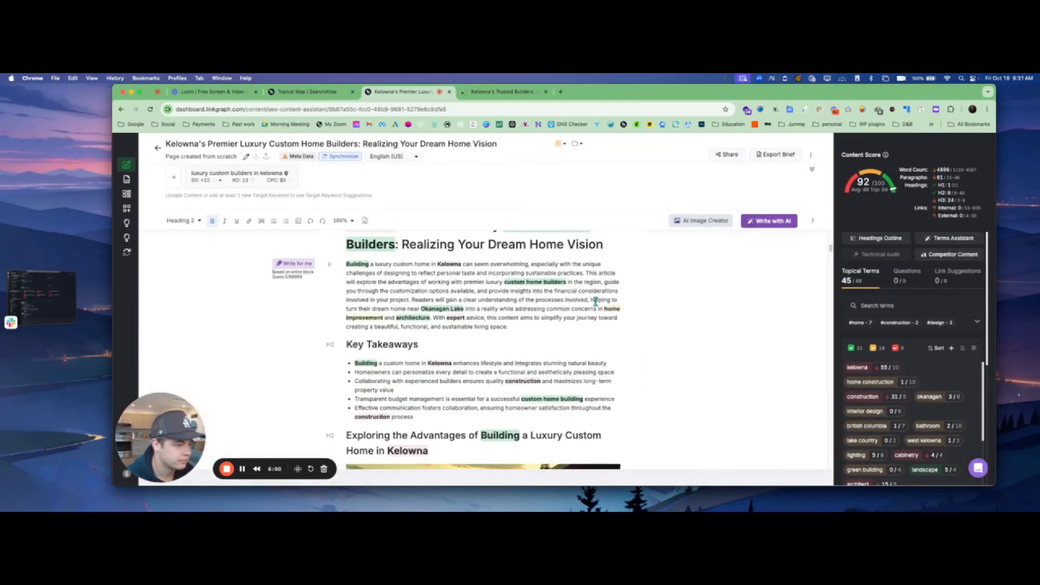
pyautogui.scroll(5, 594, 328)
pyautogui.scroll(8, 593, 327)
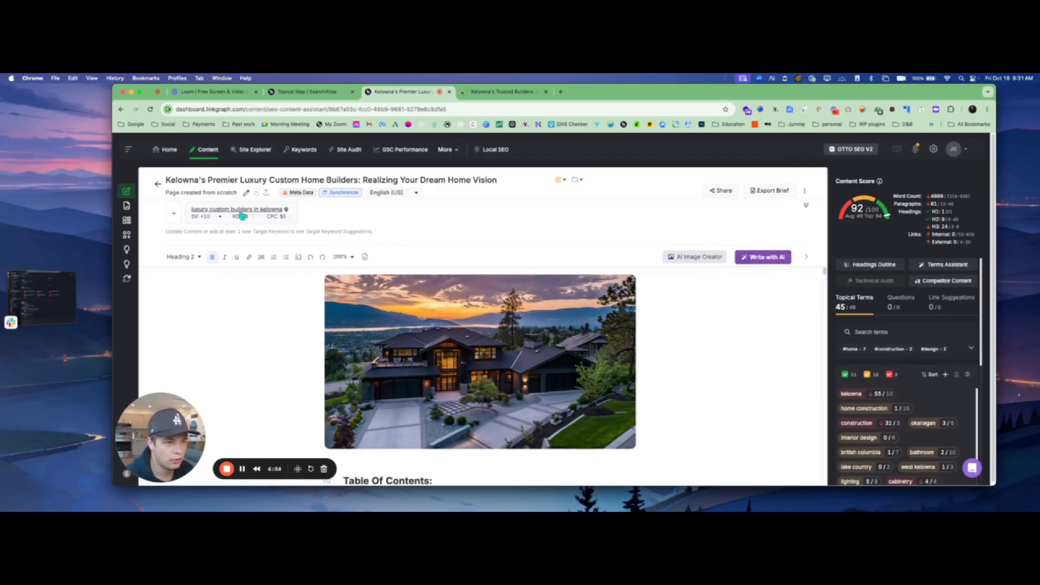
# Examine the article's WordPress synchronization form and the list of websites available for a new post.
pyautogui.click(336, 194)
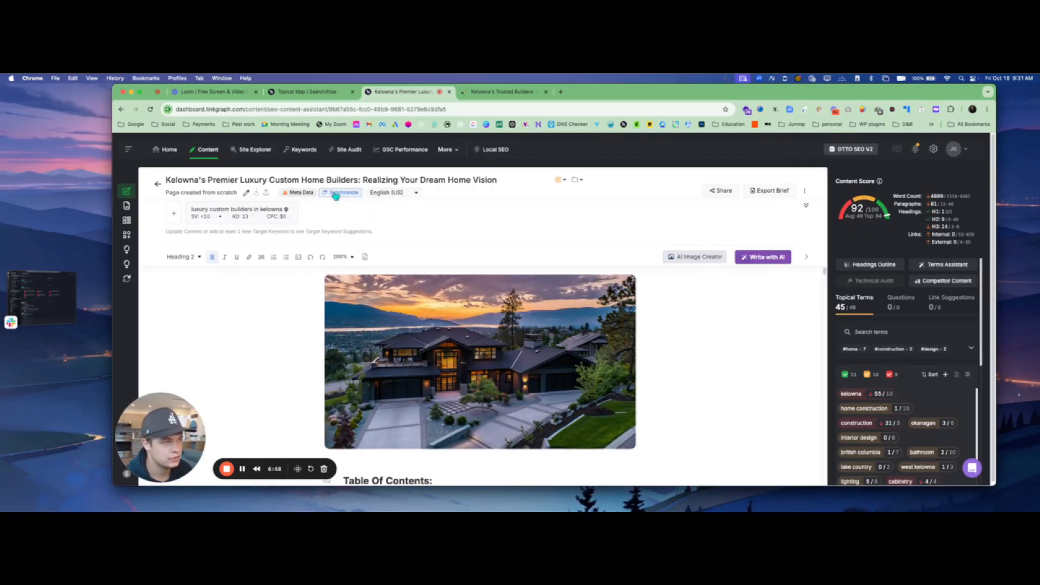
pyautogui.click(336, 194)
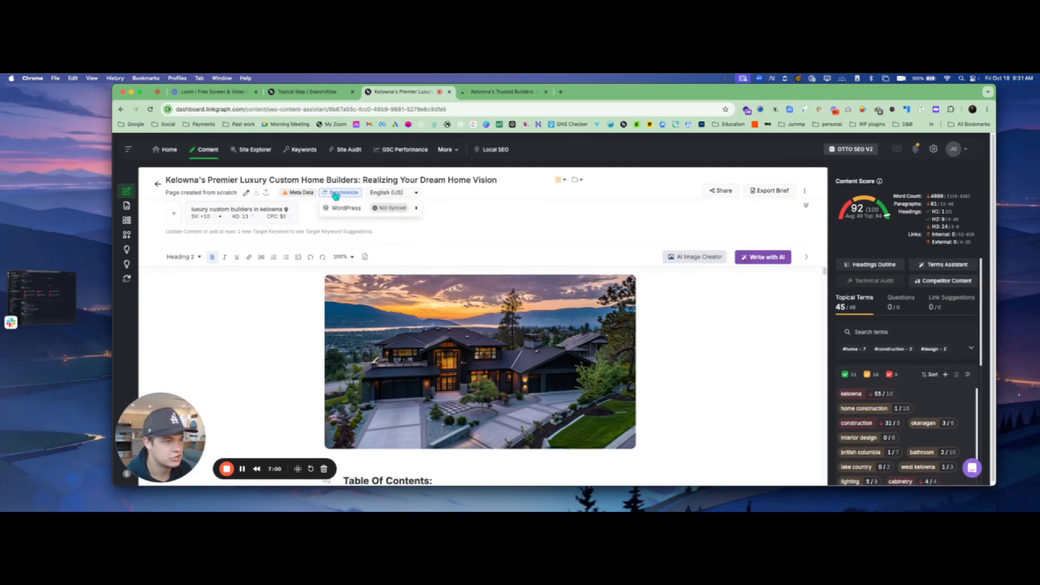
pyautogui.click(381, 210)
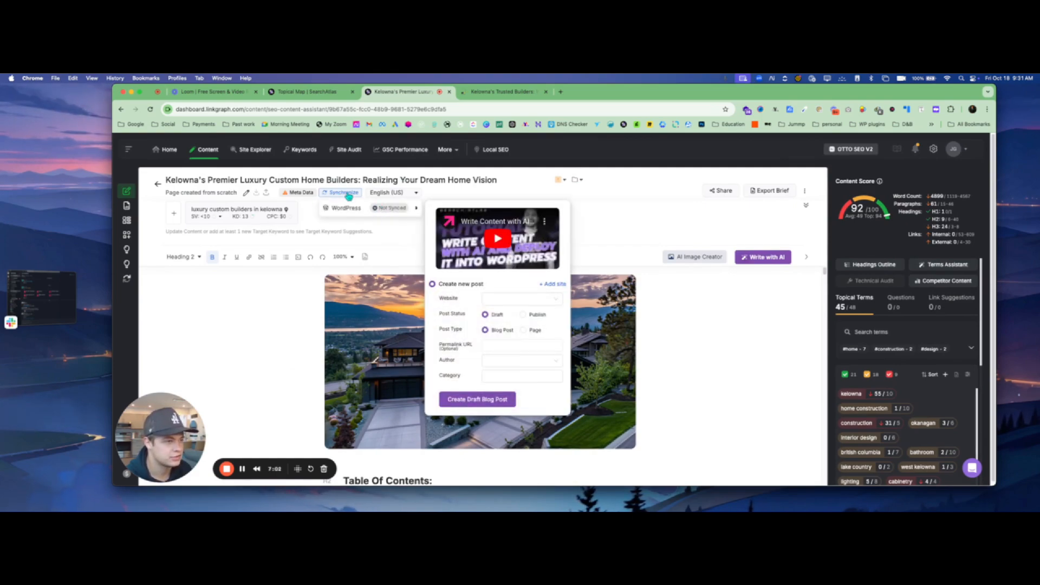
pyautogui.click(504, 300)
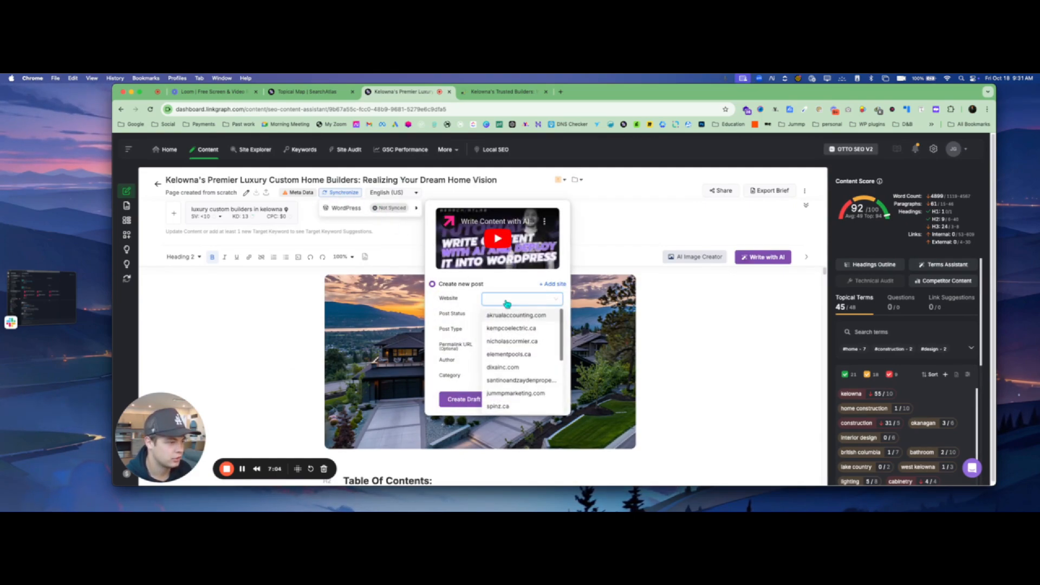
pyautogui.scroll(-3, 523, 379)
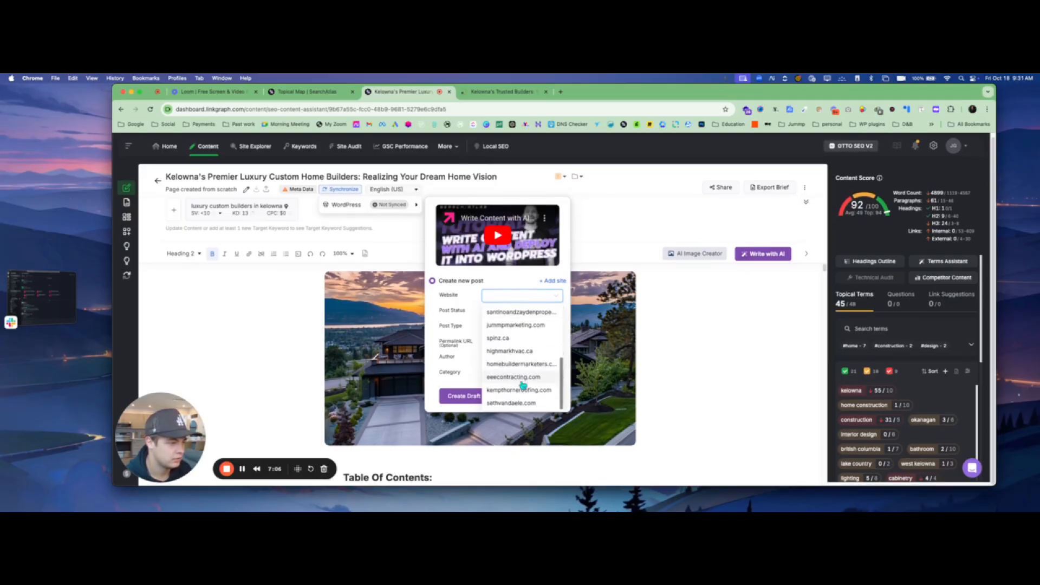
pyautogui.scroll(3, 523, 385)
pyautogui.scroll(-3, 523, 384)
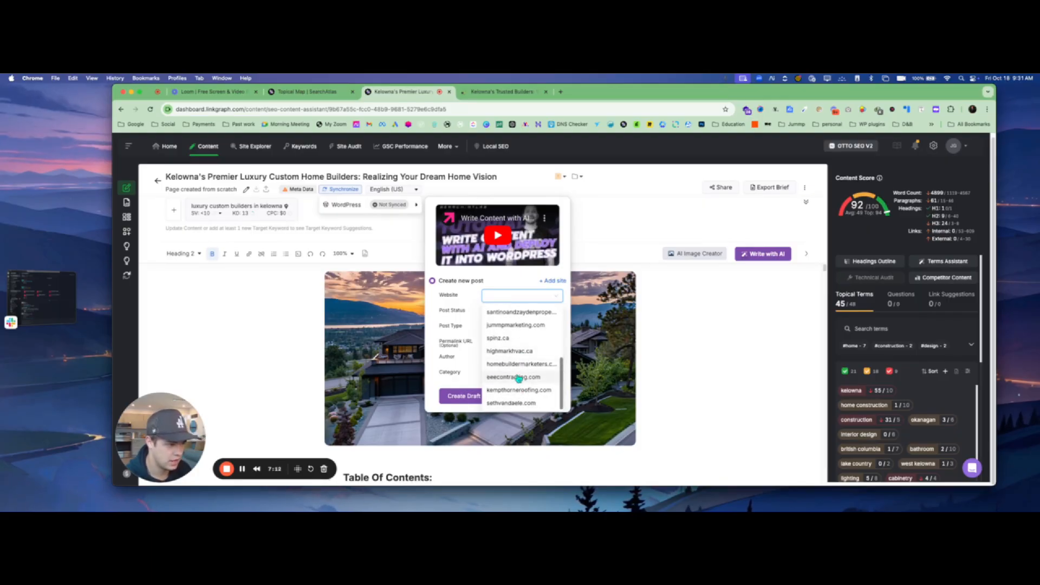
pyautogui.click(732, 327)
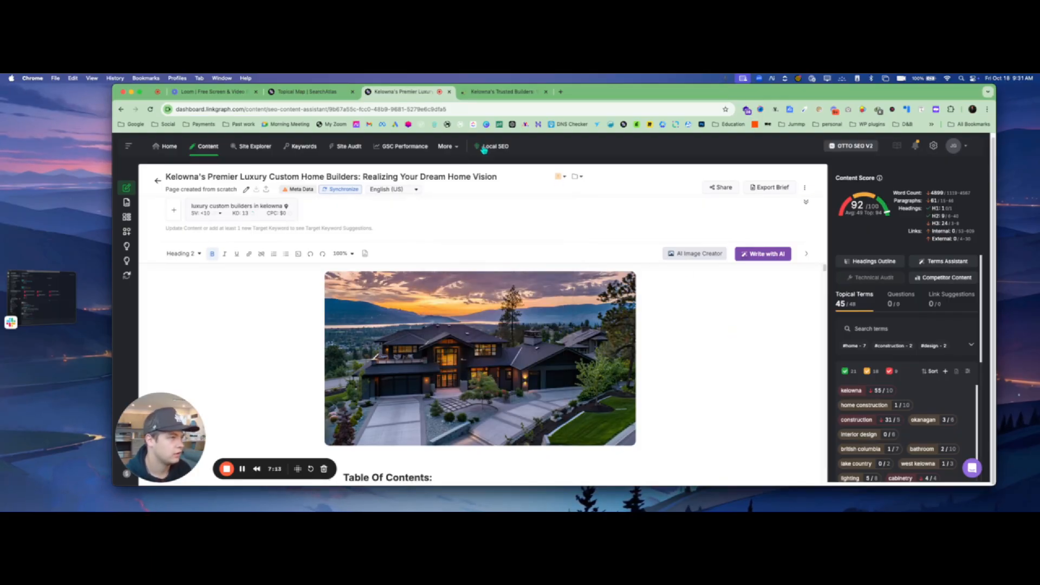
# Switch to the Working Hands Construction website and open the page for adding new plugins in its WordPress admin.
pyautogui.click(523, 93)
pyautogui.click(325, 108)
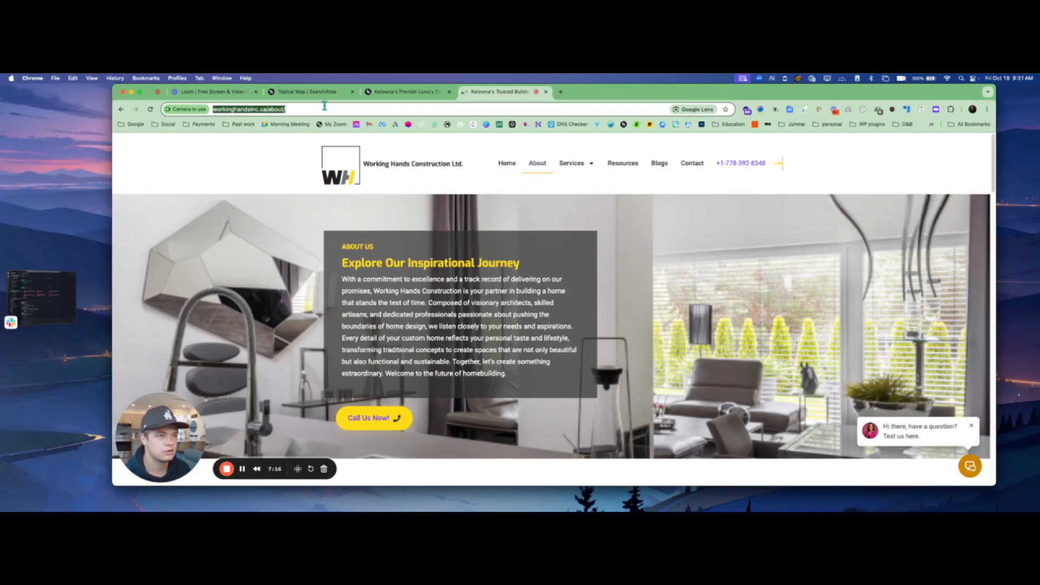
pyautogui.click(325, 109)
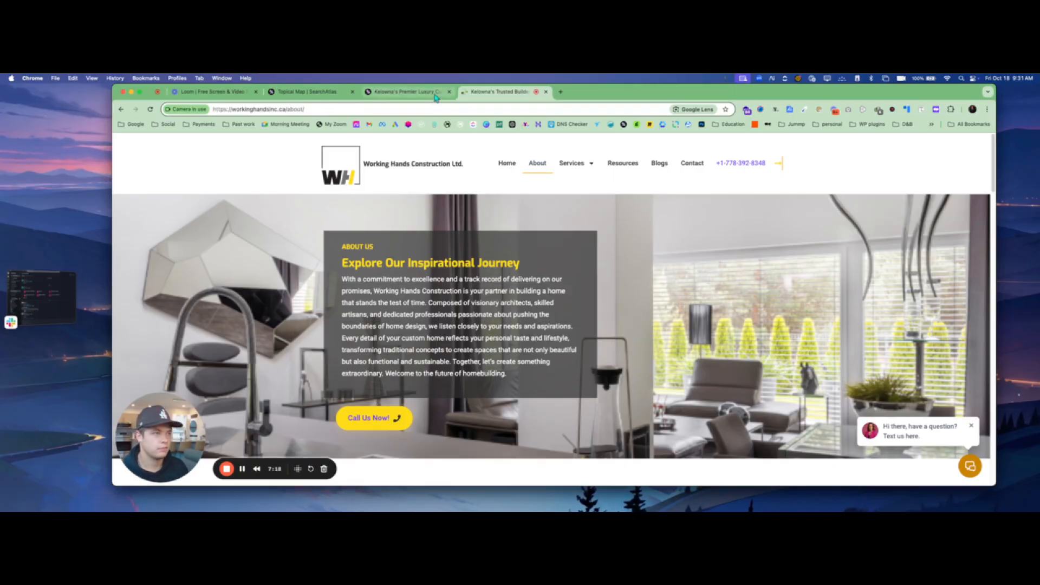
pyautogui.click(538, 126)
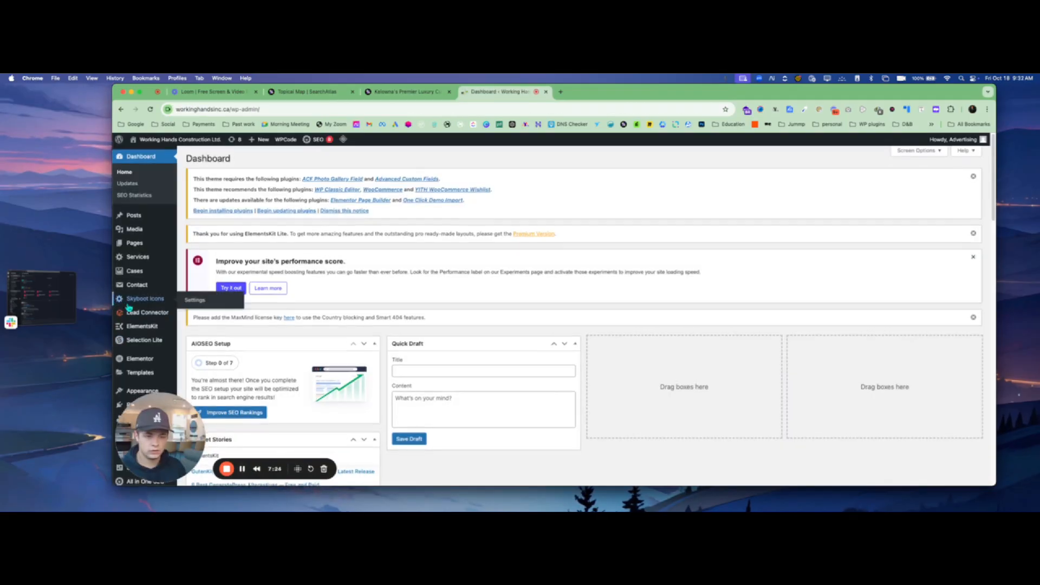
pyautogui.scroll(-3, 129, 306)
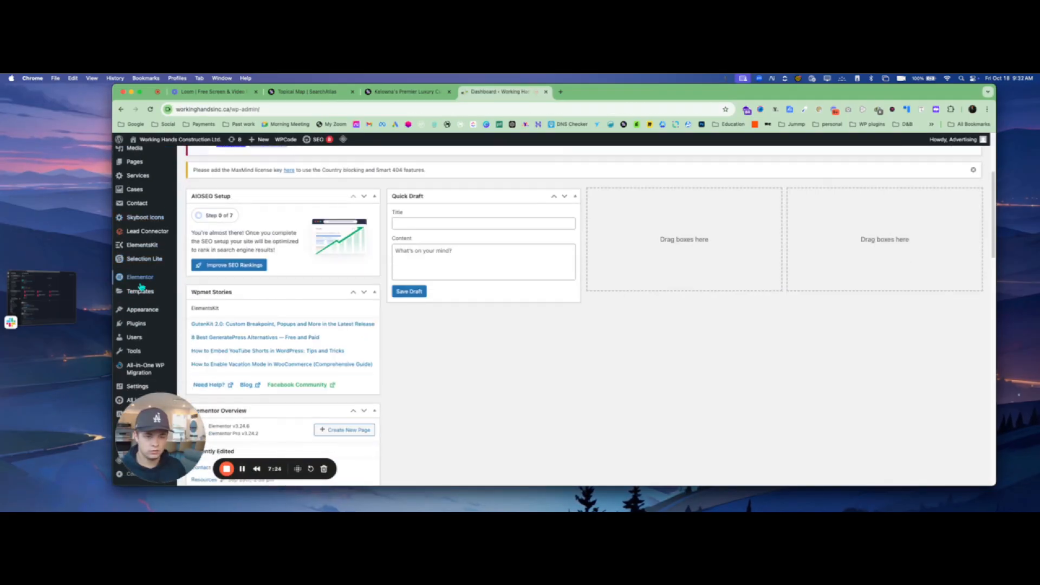
pyautogui.moveTo(142, 323)
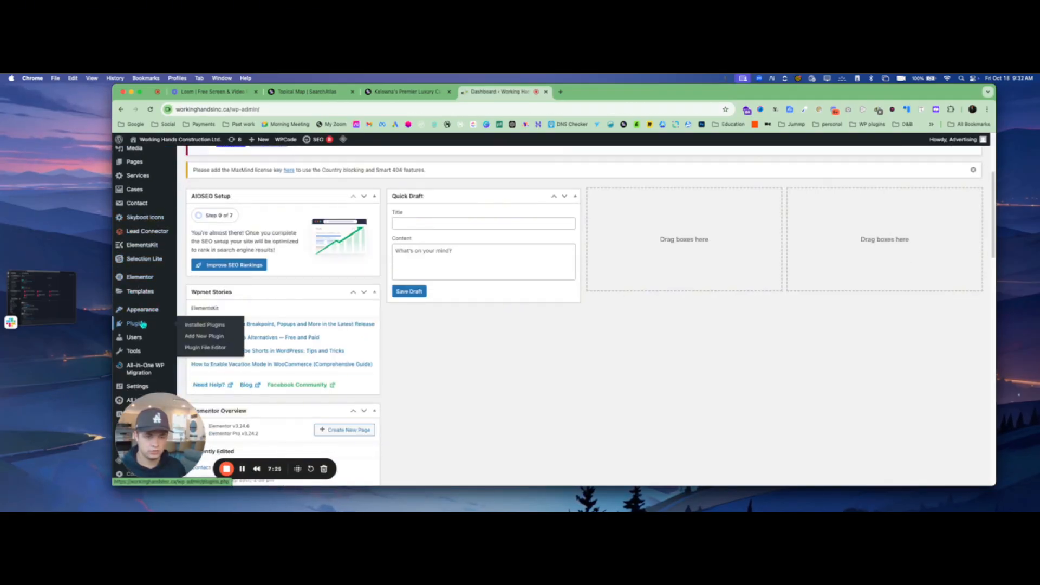
pyautogui.click(204, 336)
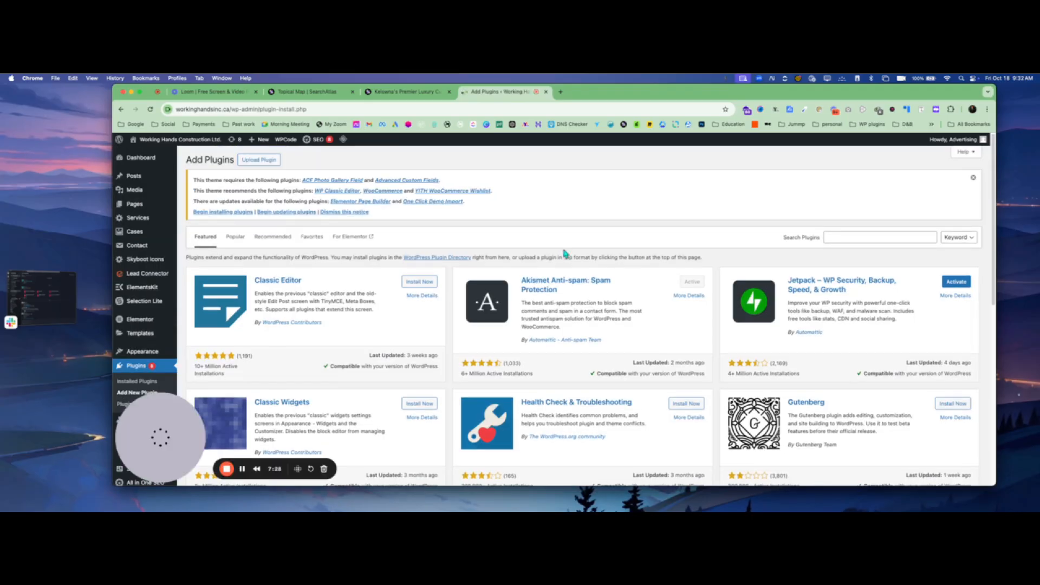
# Search the plugin directory for "search atlas", then install and activate the Search Atlas SEO plugin.
pyautogui.click(844, 235)
pyautogui.write('se')
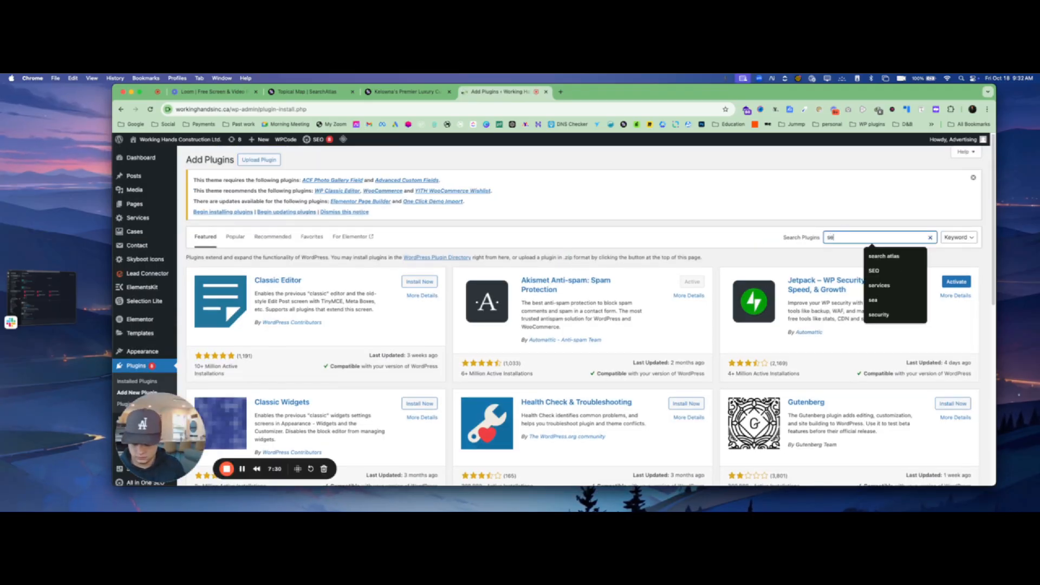
pyautogui.write('arch a')
pyautogui.press('Down')
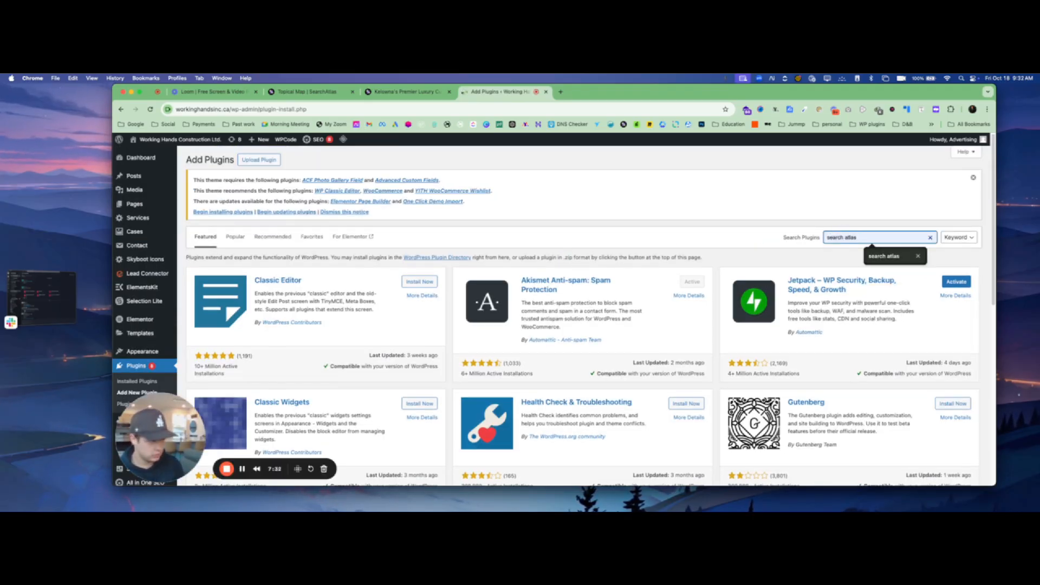
pyautogui.press('Return')
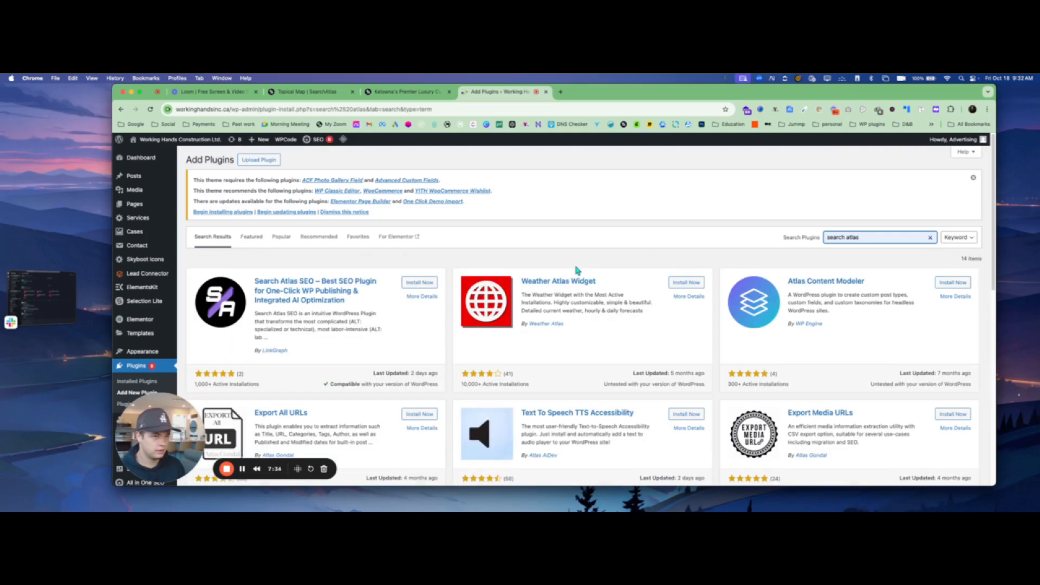
pyautogui.click(431, 284)
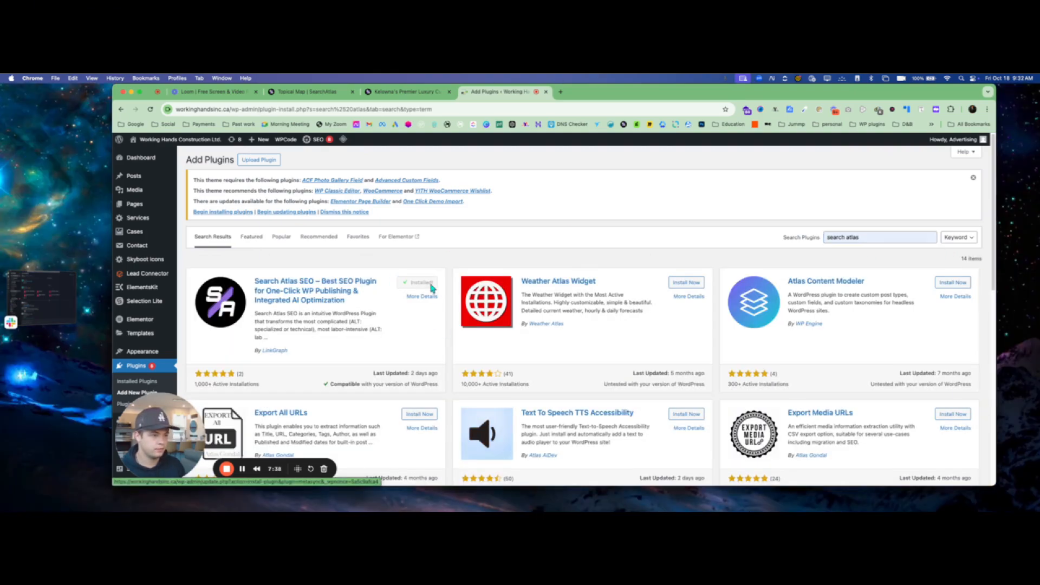
pyautogui.click(423, 283)
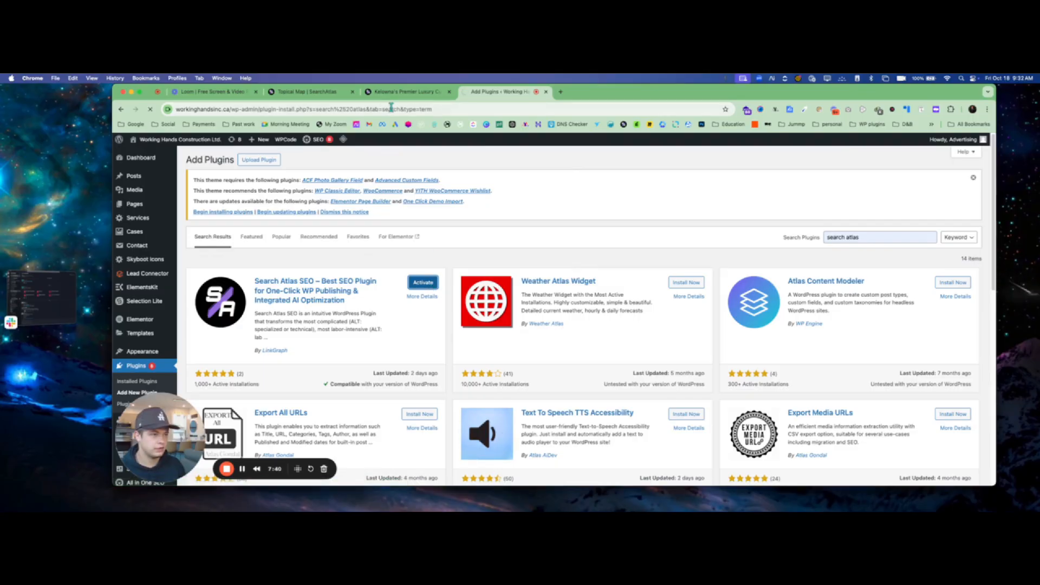
# Switch back to SearchAtlas and copy the API key from the account settings.
pyautogui.click(403, 92)
pyautogui.click(332, 95)
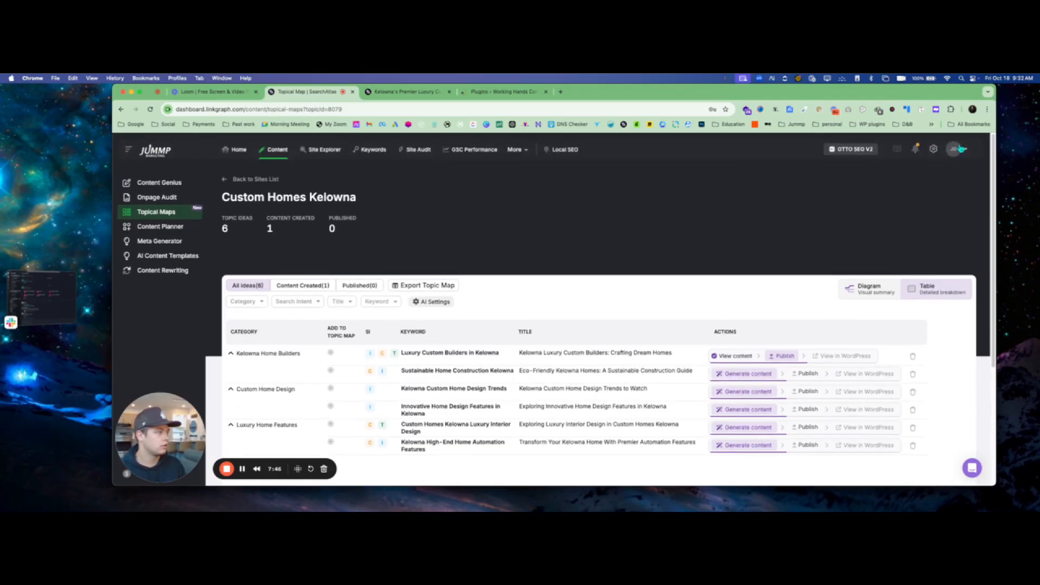
pyautogui.click(953, 149)
pyautogui.click(931, 148)
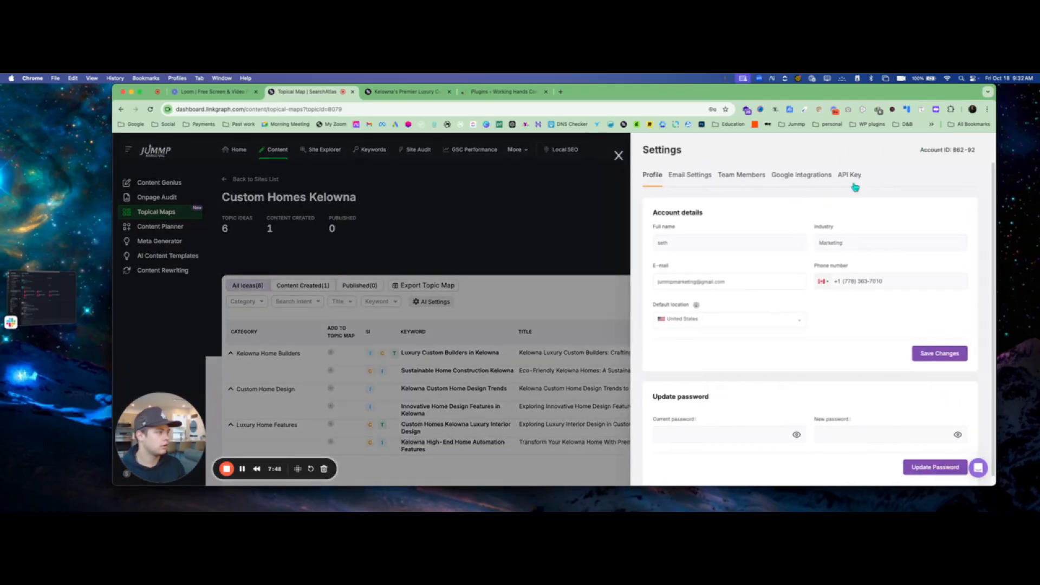
pyautogui.click(843, 177)
pyautogui.click(922, 230)
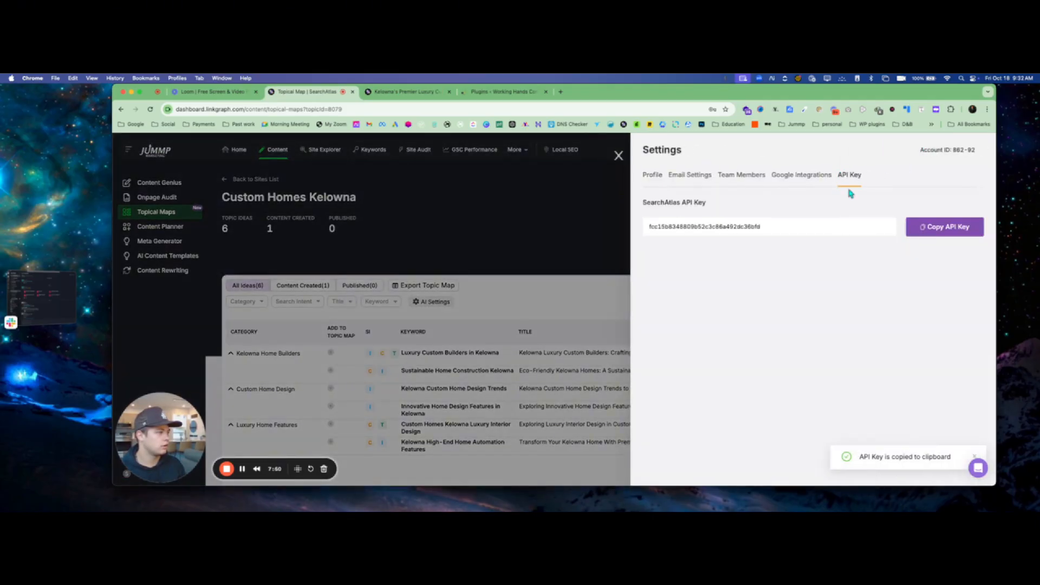
# Return to the WordPress installed plugins and open the settings of the Search Engine Labs Content plugin.
pyautogui.click(817, 181)
pyautogui.click(403, 92)
pyautogui.click(503, 91)
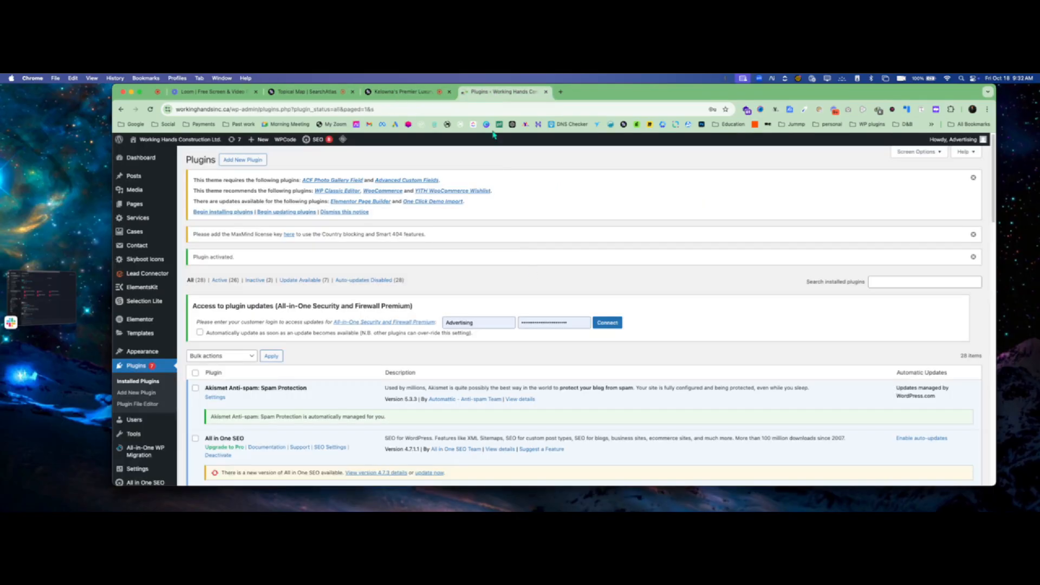
pyautogui.scroll(-10, 397, 343)
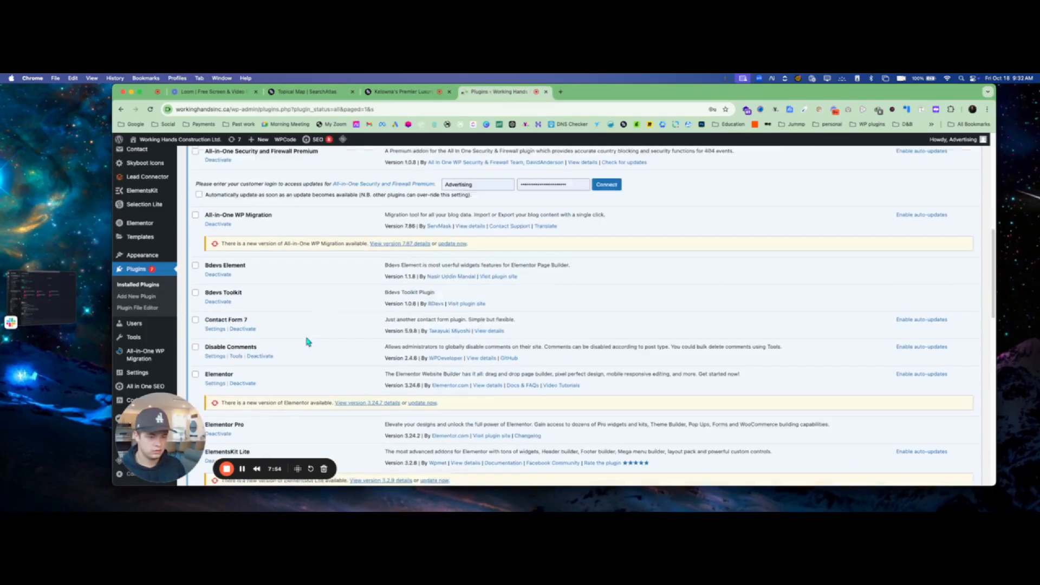
pyautogui.scroll(-10, 308, 342)
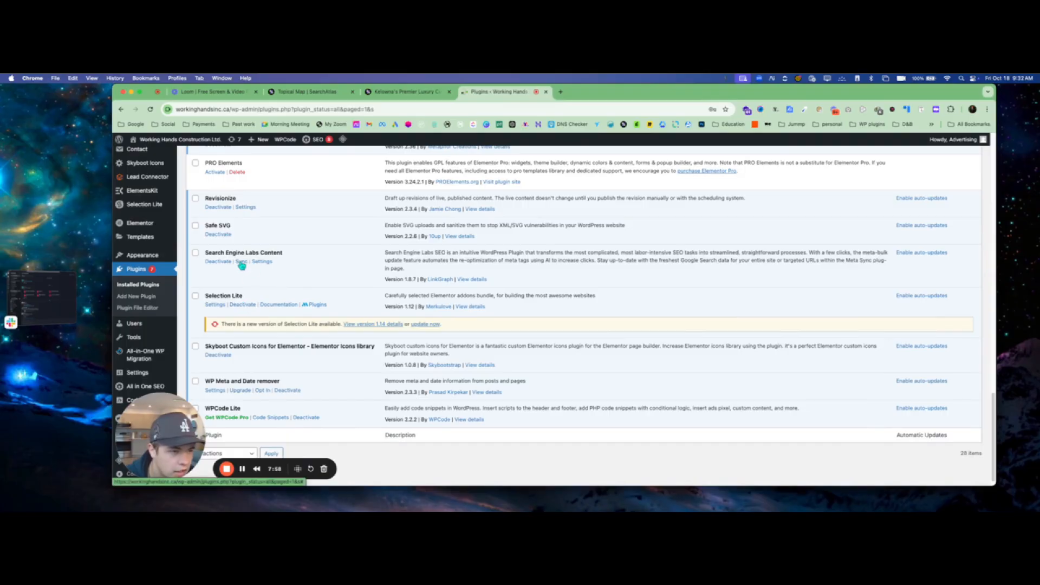
pyautogui.click(265, 262)
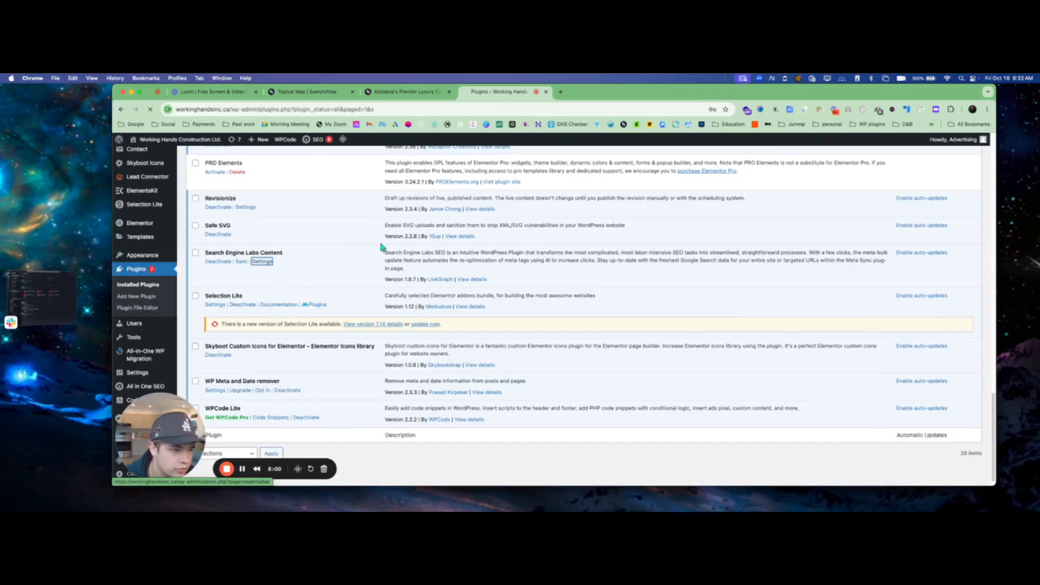
# Paste the copied API key into the SearchAtlas API Key field and dismiss the browser's find bar.
pyautogui.click(369, 314)
pyautogui.press('super+f')
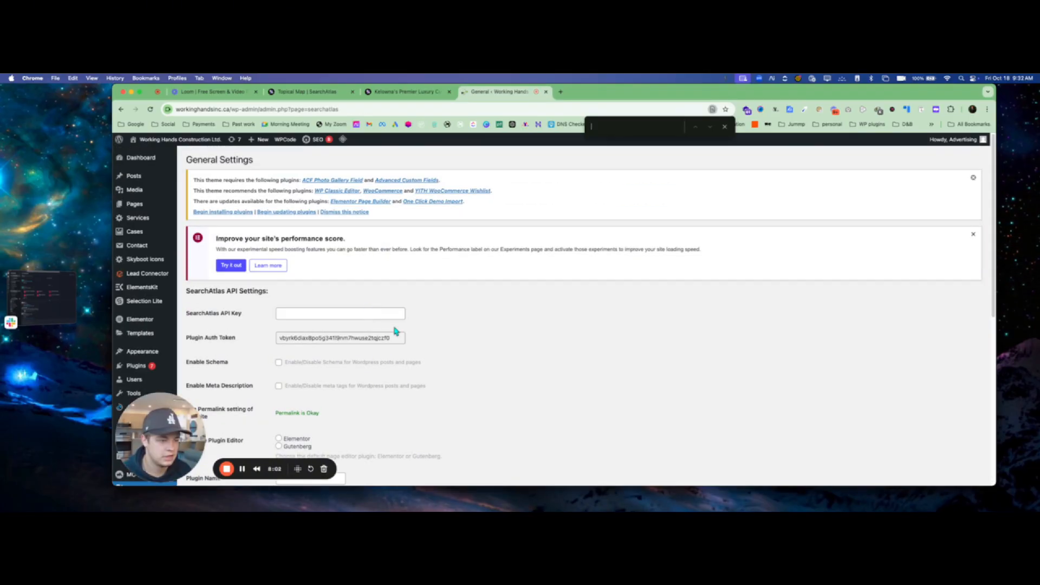
pyautogui.click(336, 314)
pyautogui.press('super+v')
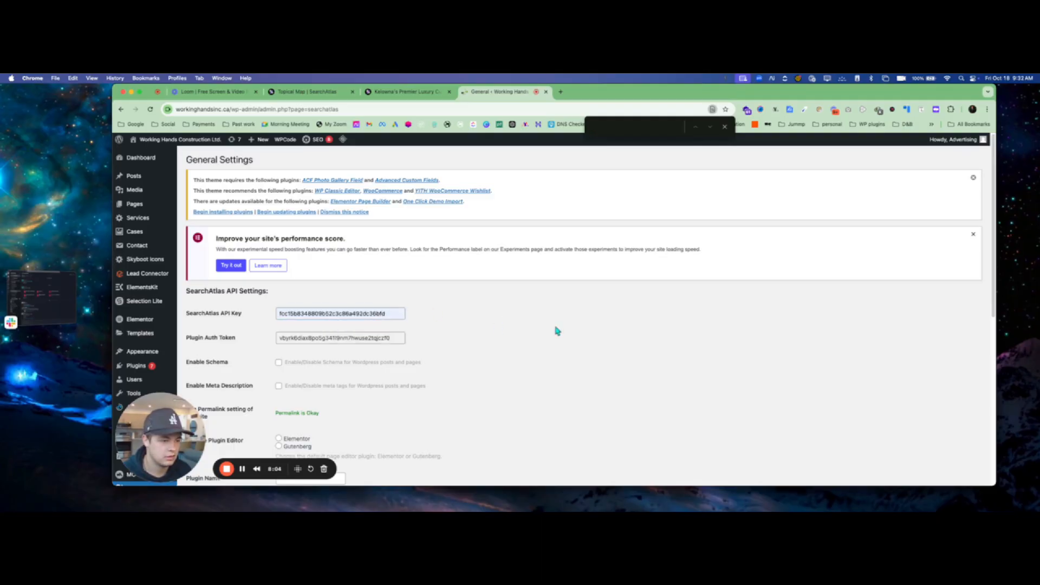
pyautogui.scroll(-2, 411, 367)
pyautogui.scroll(-3, 410, 366)
pyautogui.click(725, 126)
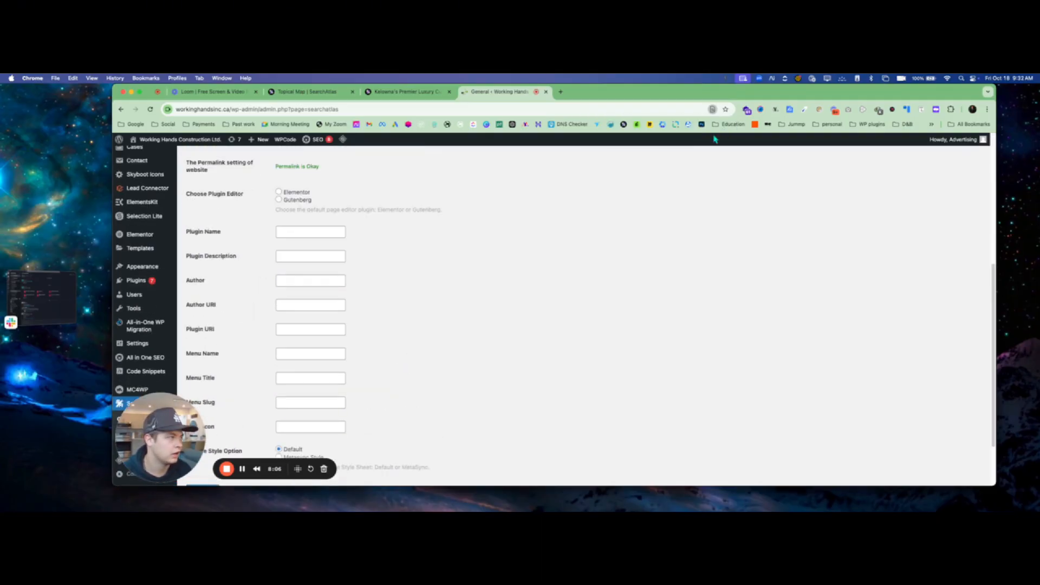
# Choose Elementor as the plugin editor and enable both schema and meta description in the SearchAtlas plugin settings.
pyautogui.scroll(-2, 368, 367)
pyautogui.scroll(4, 266, 308)
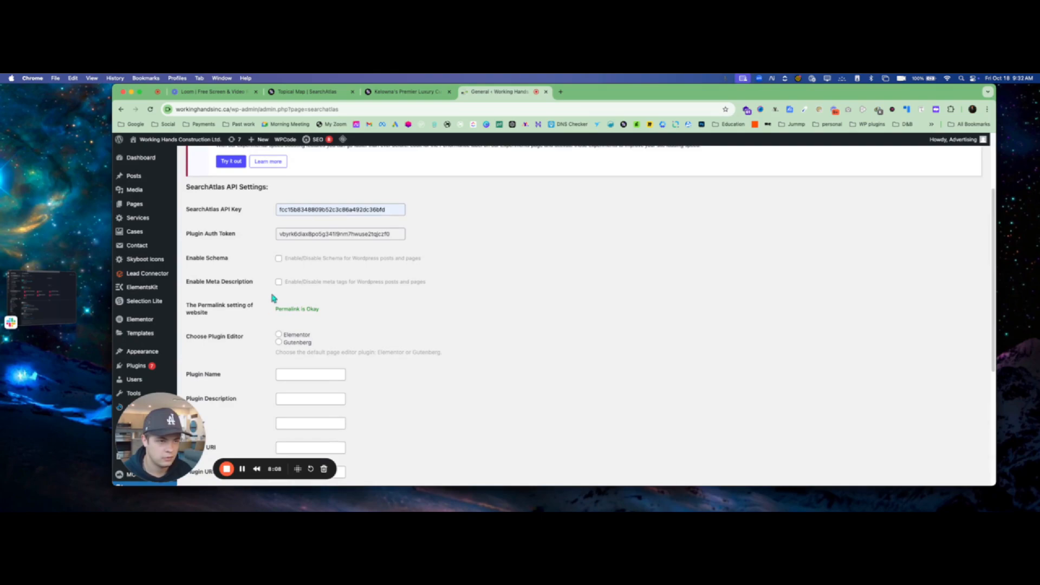
pyautogui.scroll(-2, 301, 298)
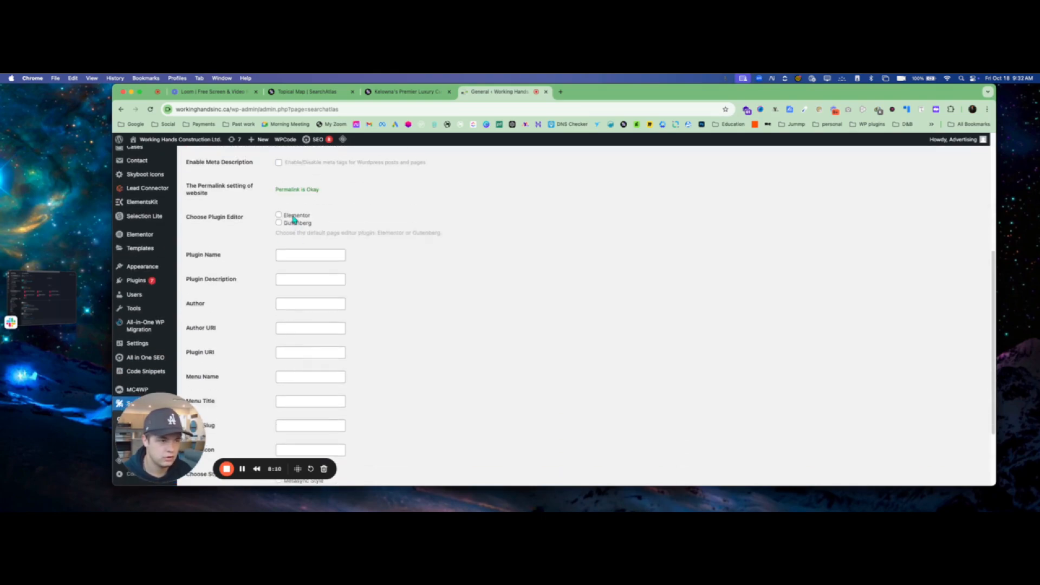
pyautogui.scroll(4, 293, 219)
pyautogui.scroll(-2, 216, 369)
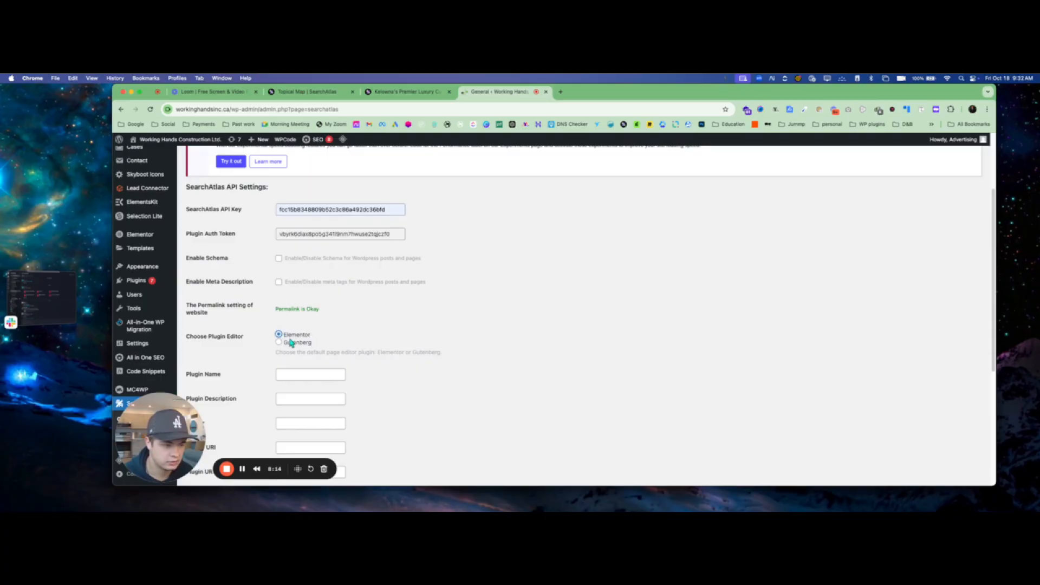
pyautogui.click(278, 259)
pyautogui.scroll(-2, 439, 339)
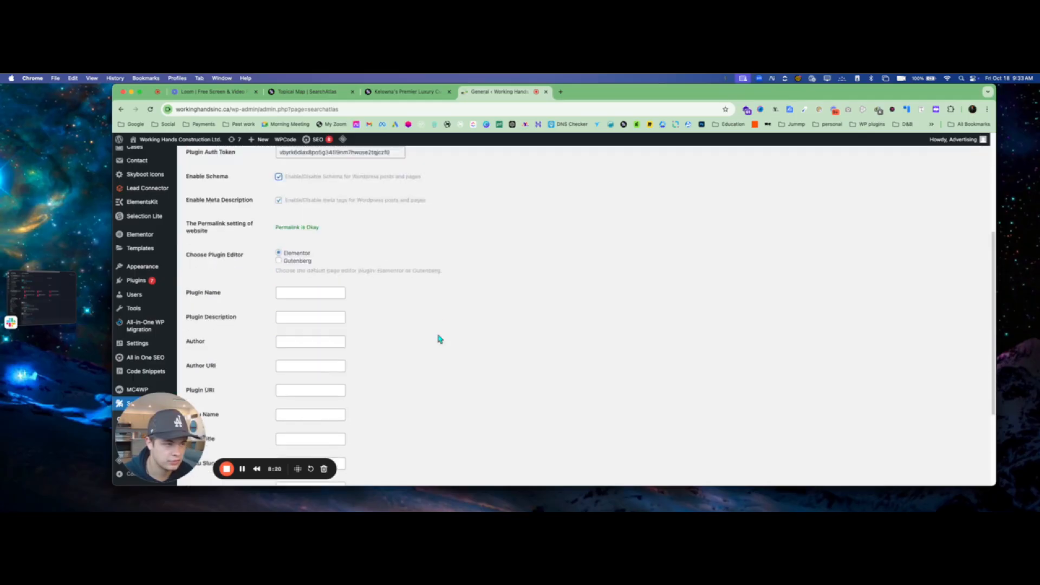
# Set the plugin's author to Working Hands and save the changes to the SearchAtlas settings.
pyautogui.scroll(-3, 440, 339)
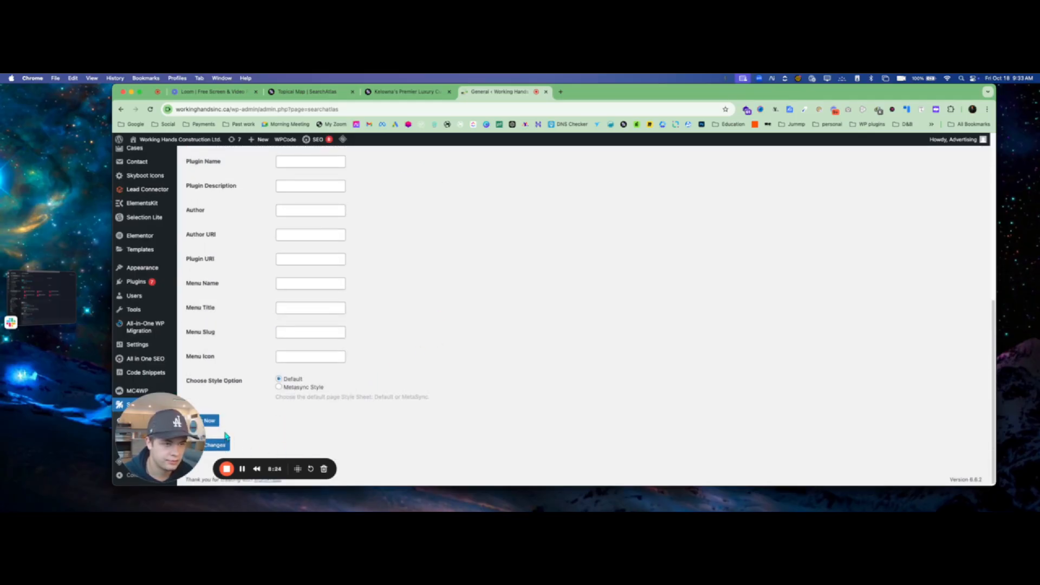
pyautogui.scroll(1, 297, 232)
pyautogui.click(296, 227)
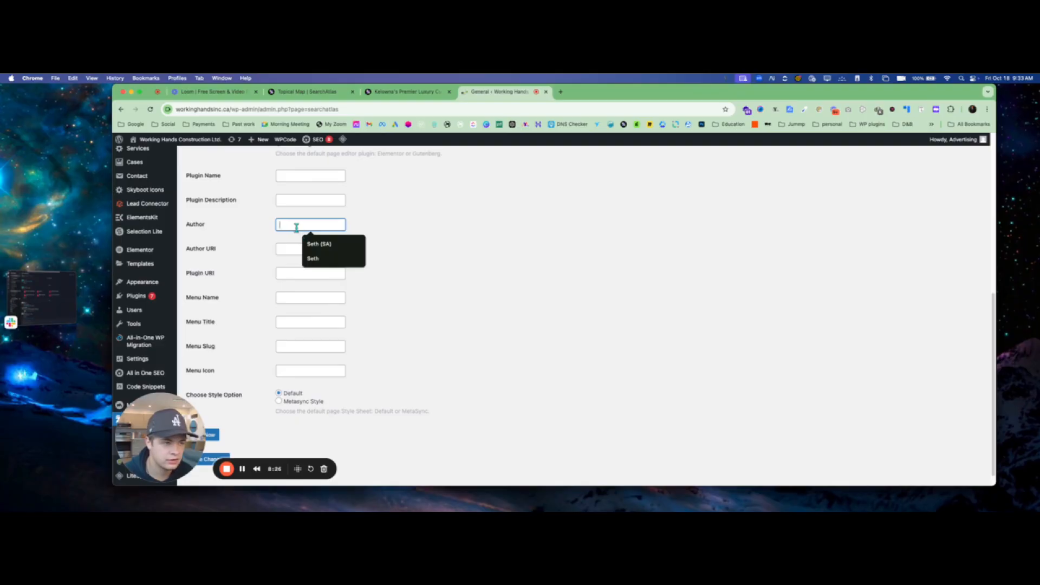
pyautogui.write('Wor')
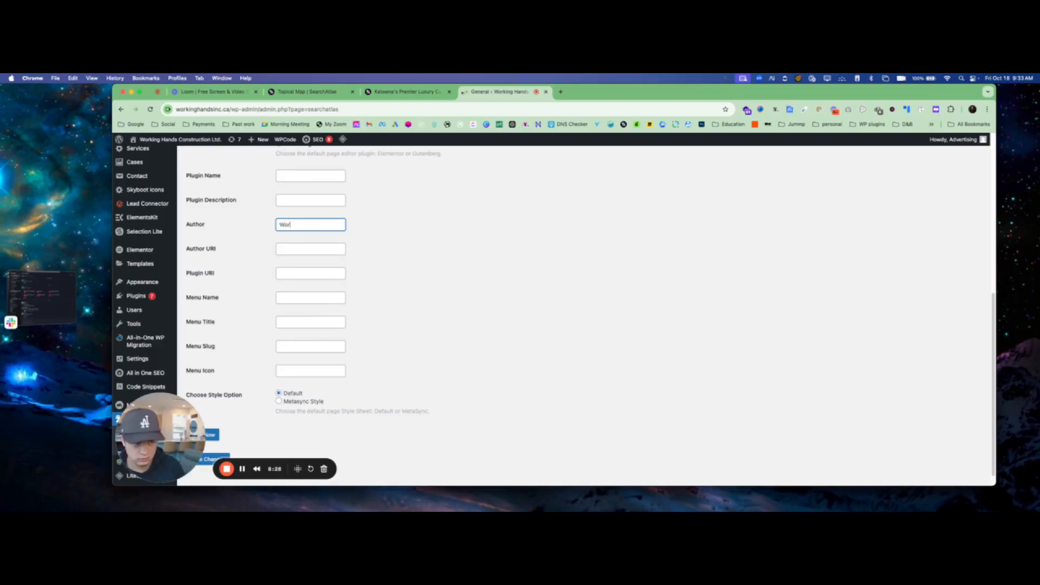
pyautogui.write('king Hands')
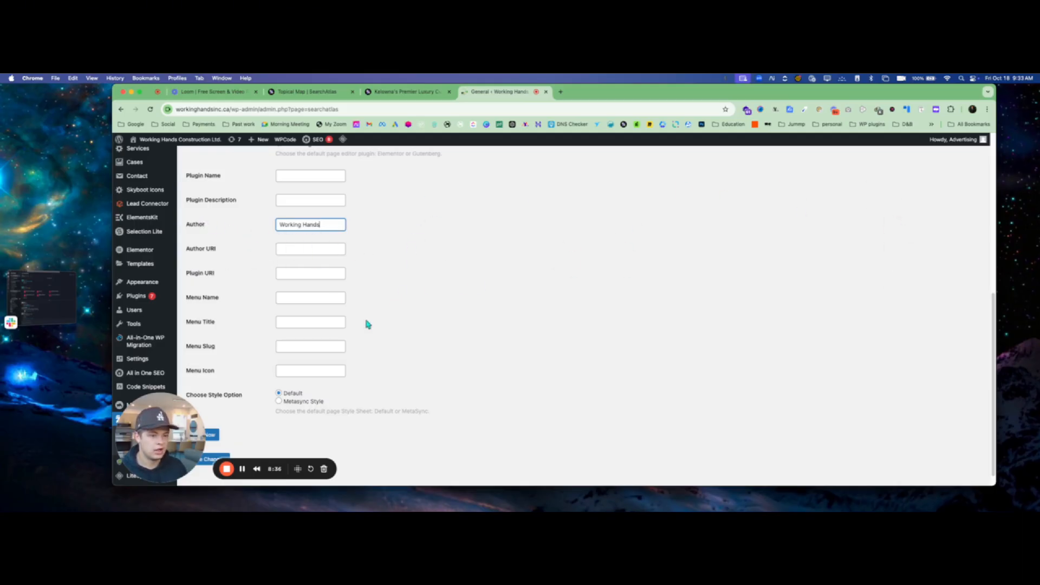
pyautogui.scroll(1, 369, 279)
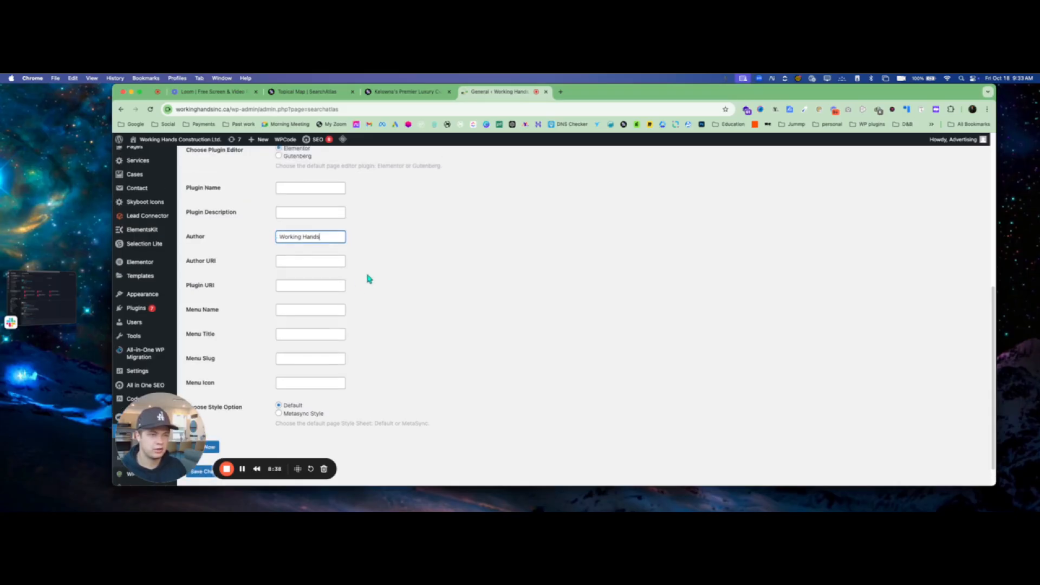
pyautogui.scroll(-2, 372, 310)
pyautogui.click(213, 444)
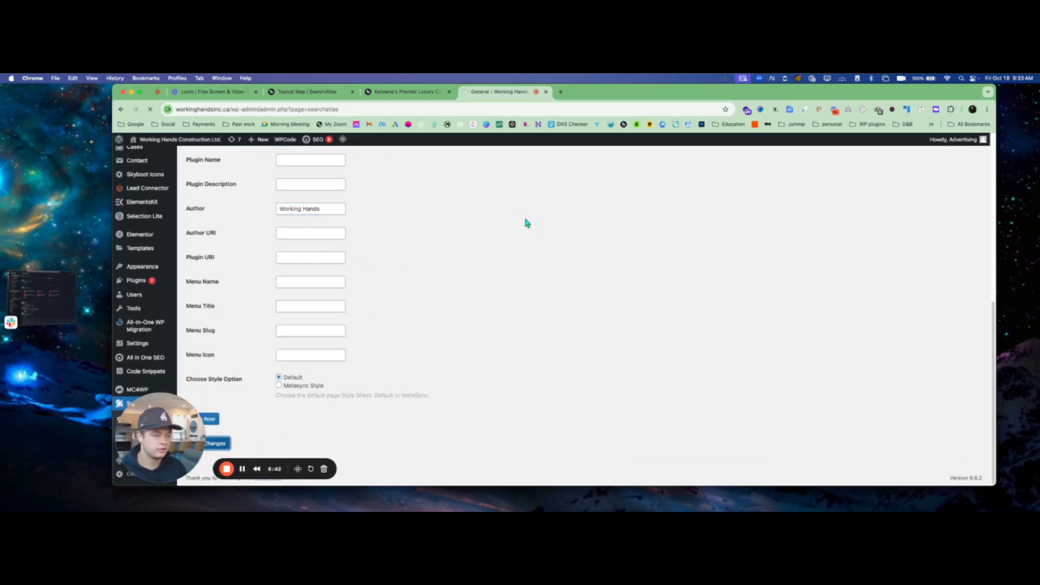
pyautogui.scroll(-10, 432, 349)
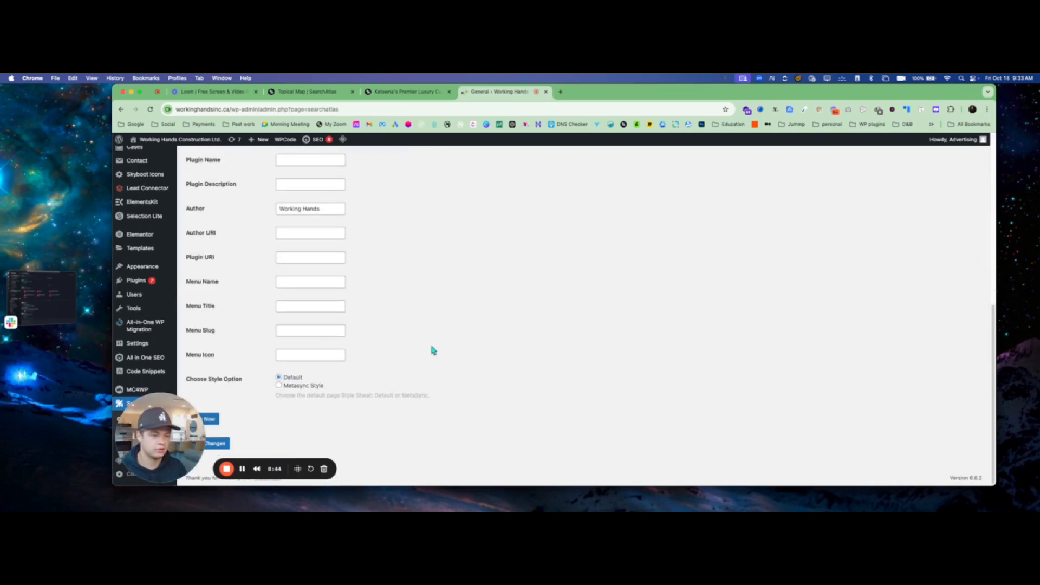
pyautogui.scroll(10, 433, 351)
# Reload the luxury custom home builders article in SearchAtlas and review the saved plugin settings in WordPress.
pyautogui.click(378, 91)
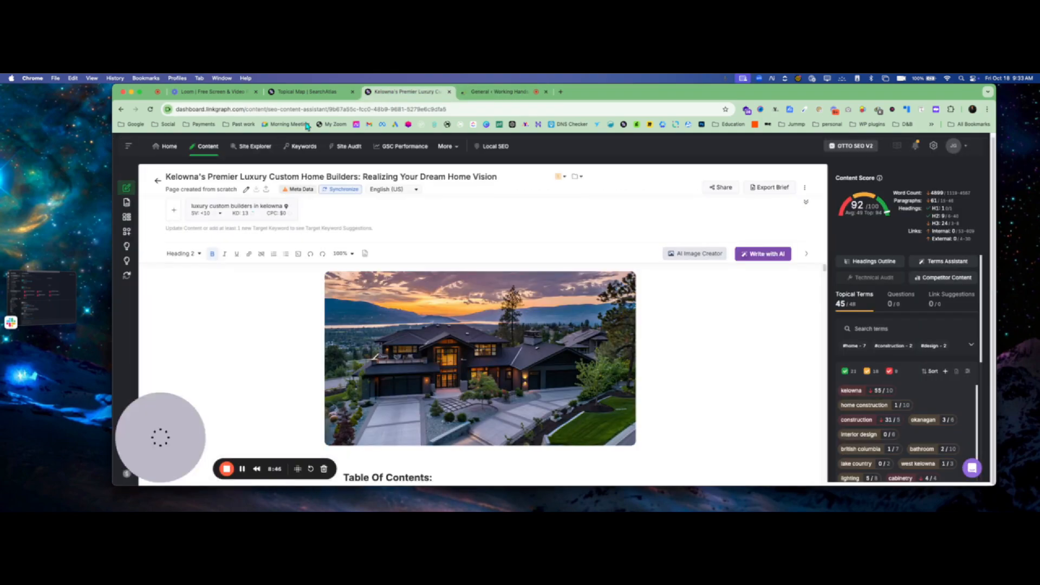
pyautogui.click(149, 110)
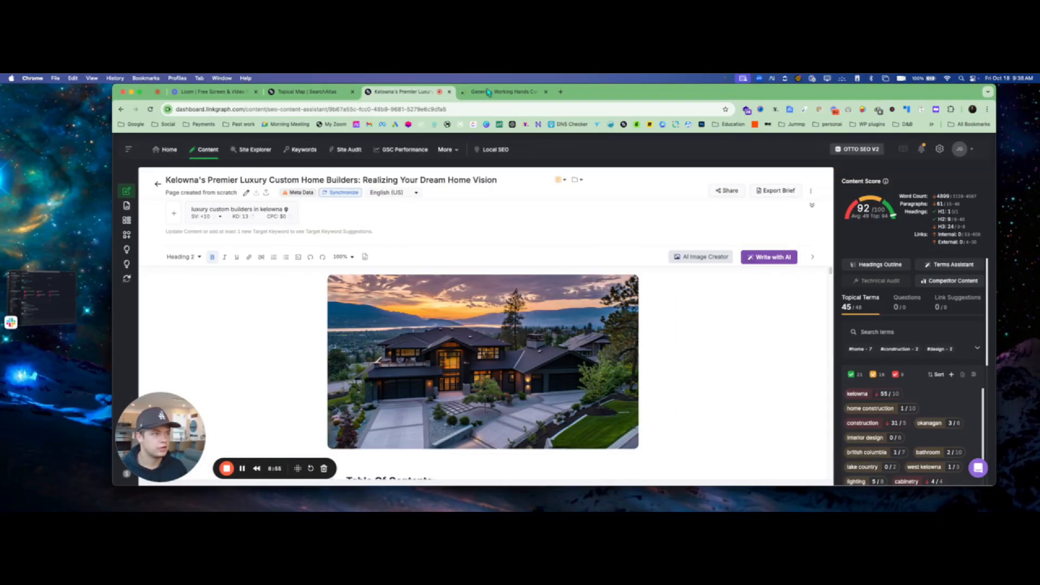
pyautogui.click(490, 92)
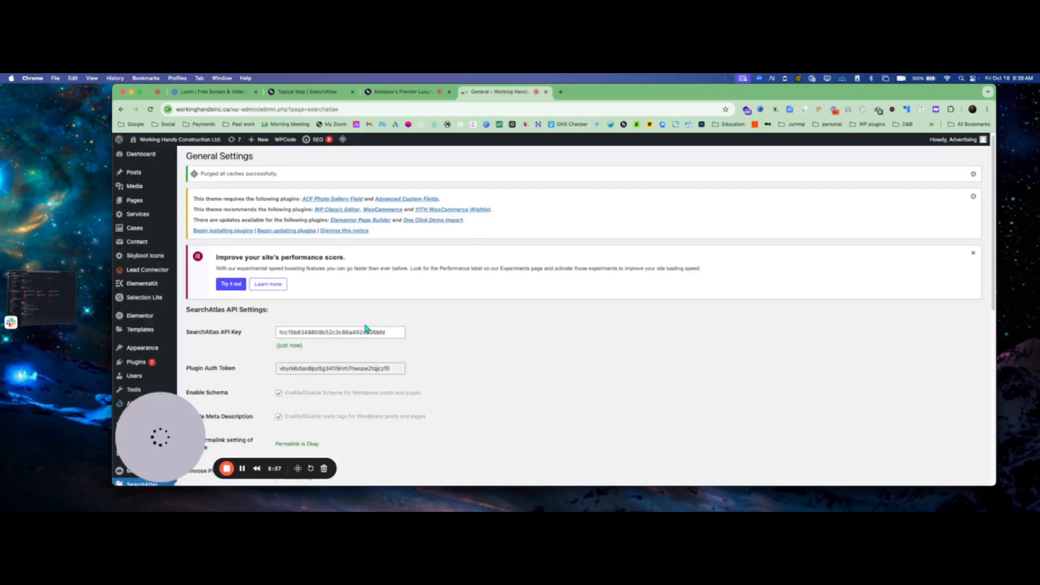
pyautogui.scroll(-10, 366, 328)
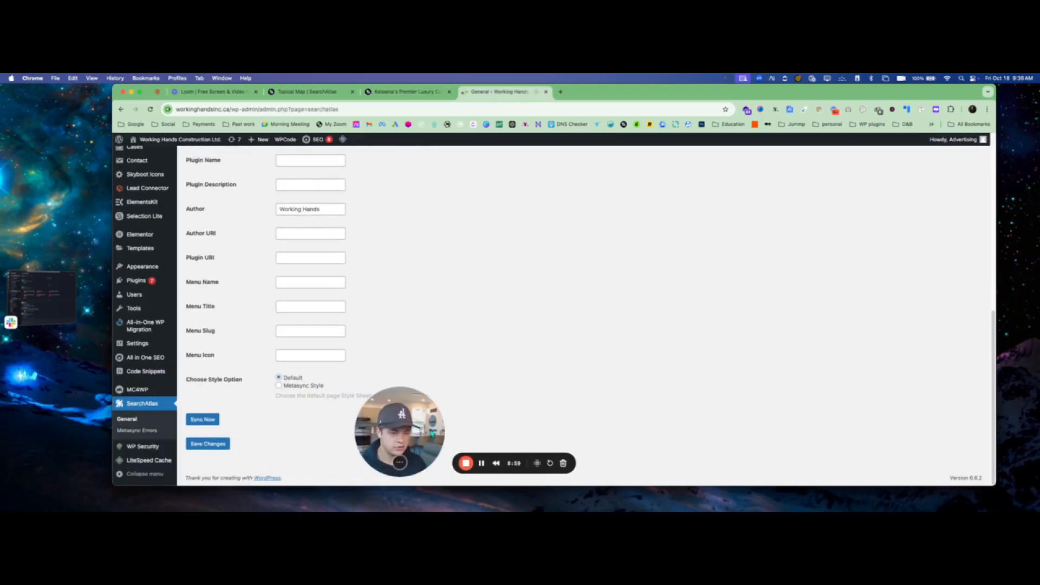
pyautogui.moveTo(431, 433); pyautogui.dragTo(163, 436)
# Return to the SearchAtlas article and check which websites its WordPress synchronization offers, then close the options.
pyautogui.click(407, 92)
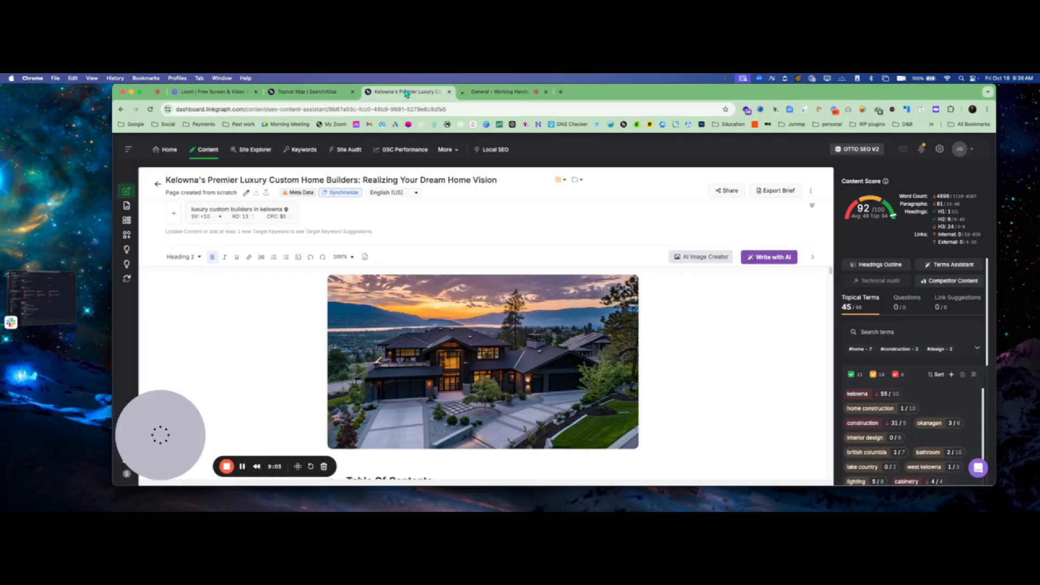
pyautogui.click(343, 193)
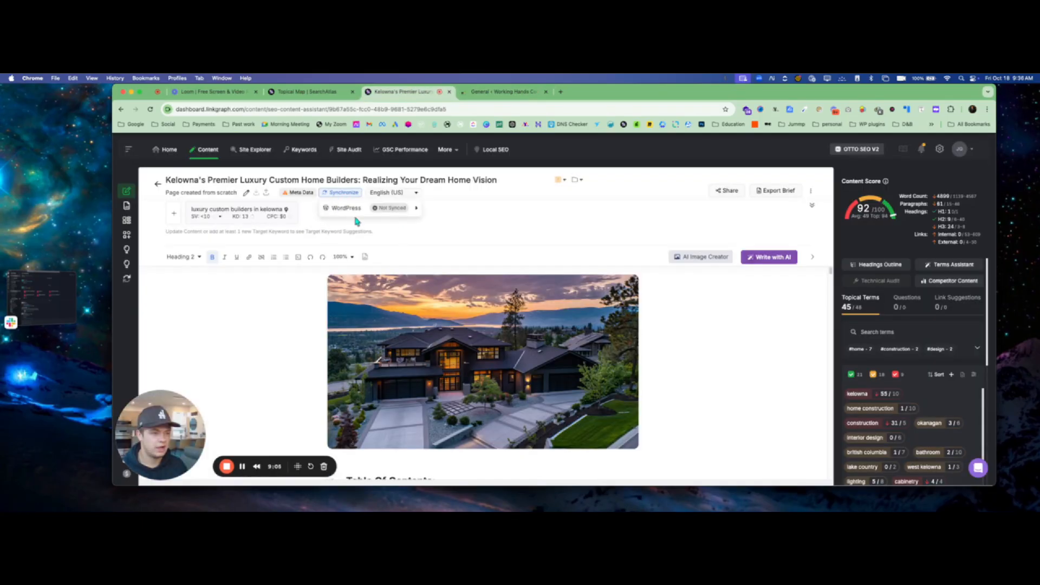
pyautogui.click(354, 211)
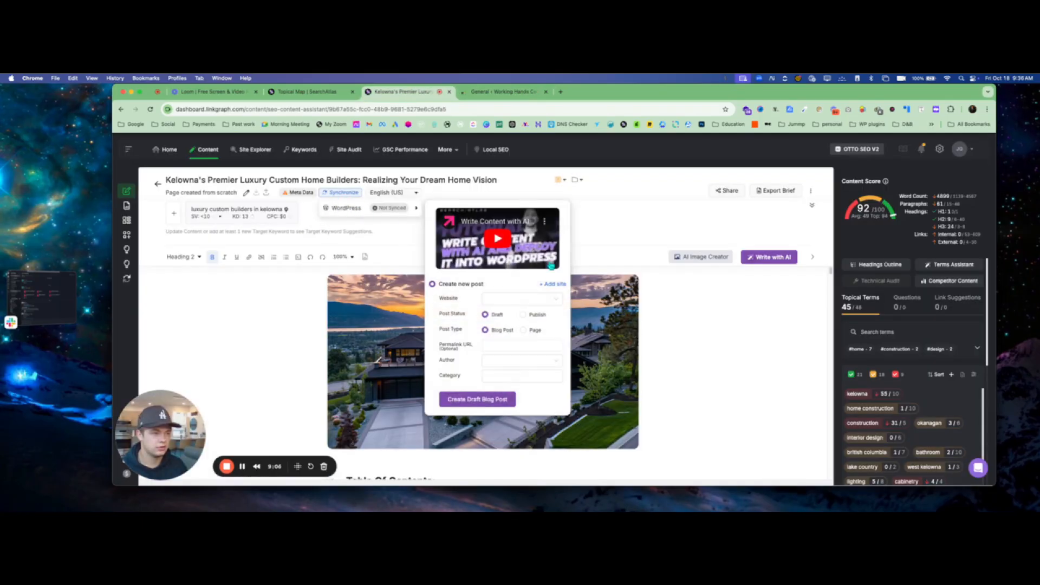
pyautogui.click(524, 298)
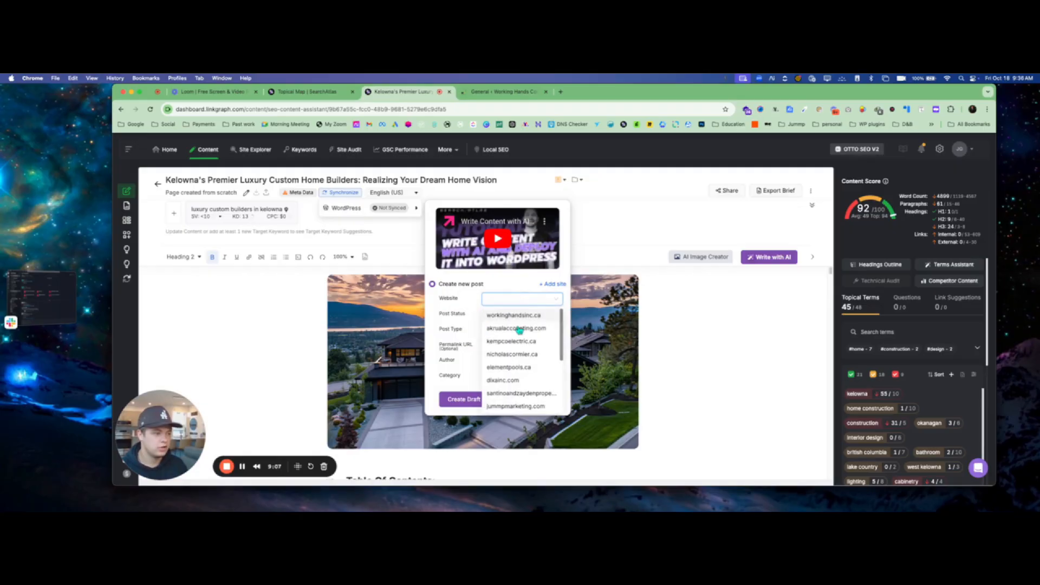
pyautogui.click(669, 311)
# Switch to the Custom Homes Kelowna topical map and open the WordPress integration section of its AI settings.
pyautogui.click(317, 92)
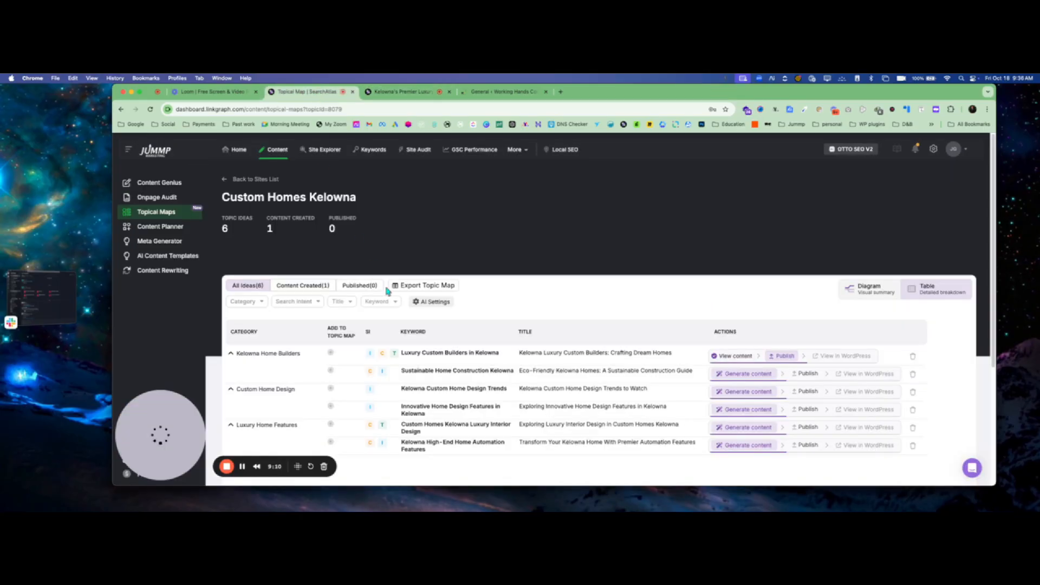
pyautogui.scroll(-1, 297, 340)
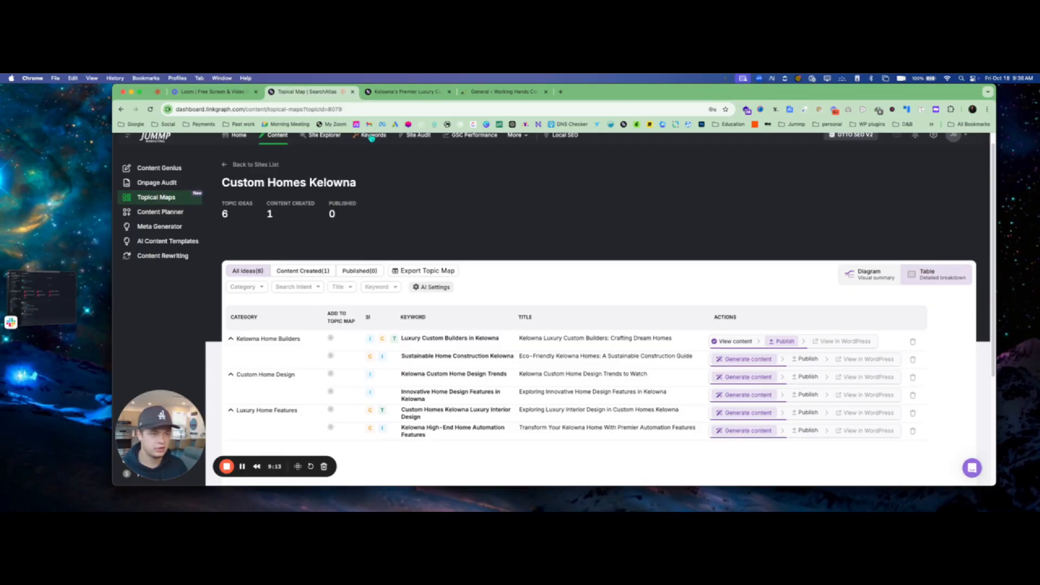
pyautogui.scroll(1, 213, 196)
pyautogui.scroll(-3, 269, 191)
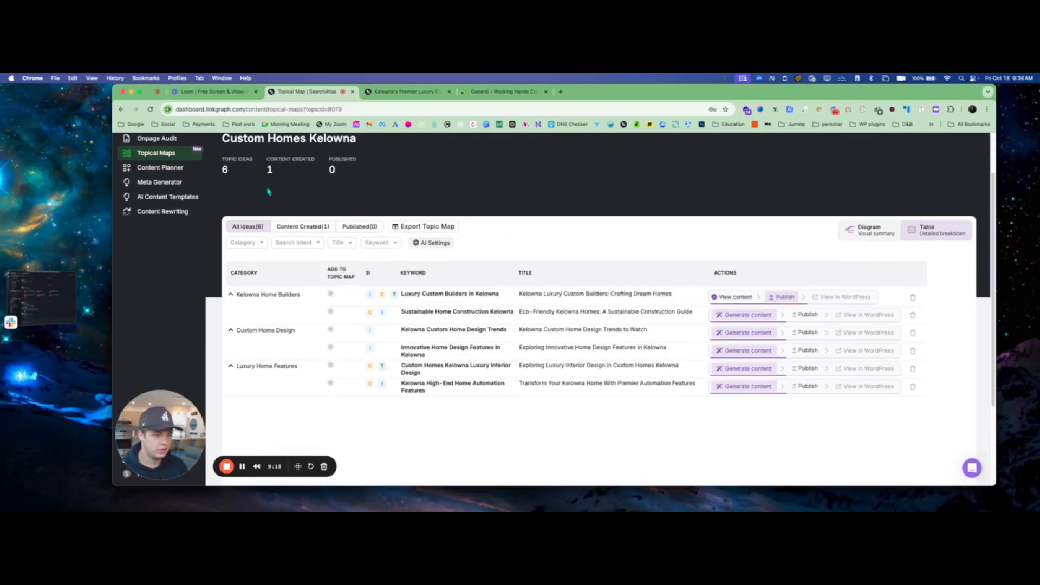
pyautogui.scroll(3, 324, 226)
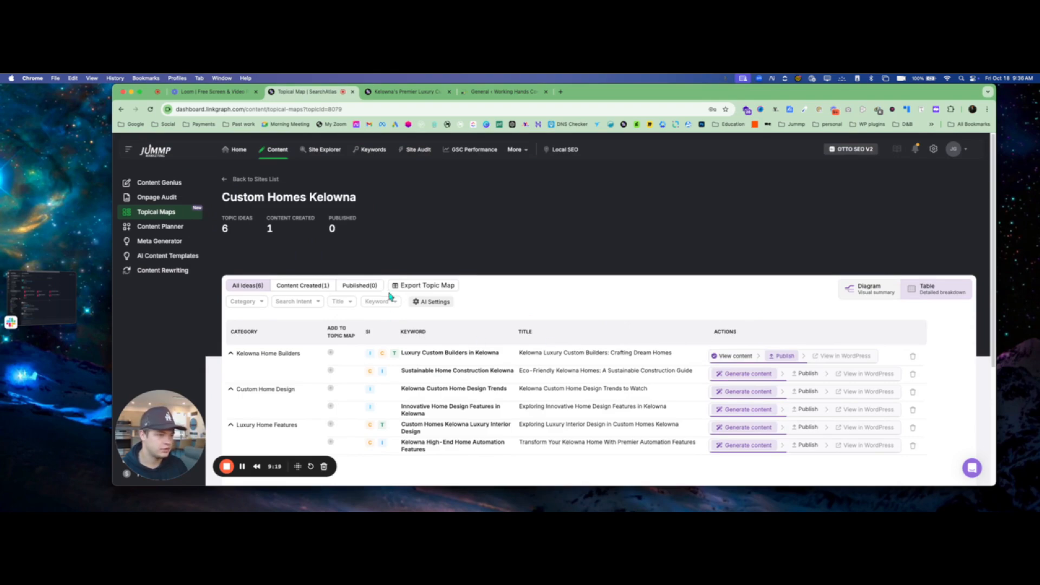
pyautogui.click(434, 302)
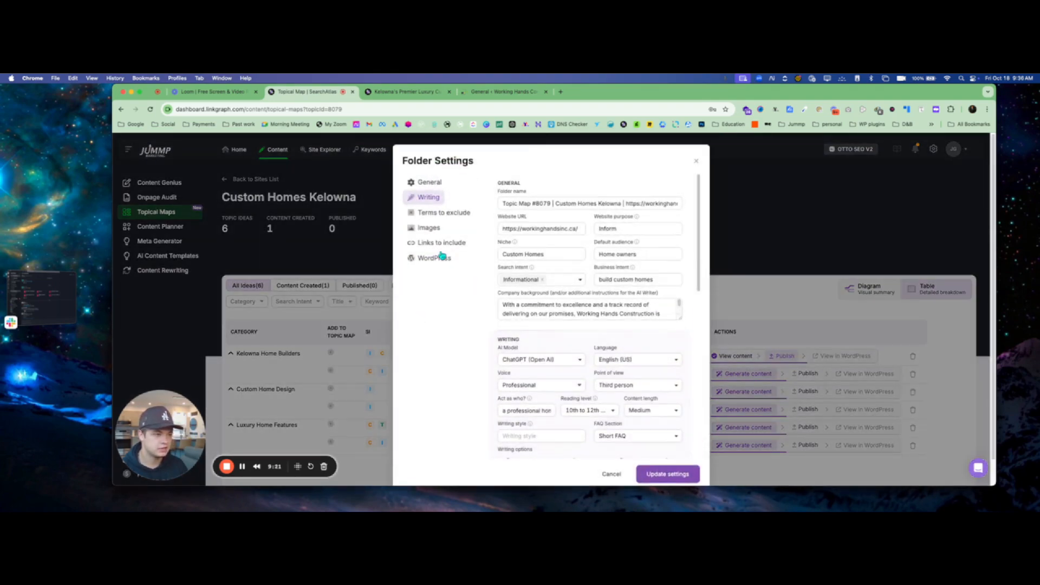
pyautogui.click(416, 259)
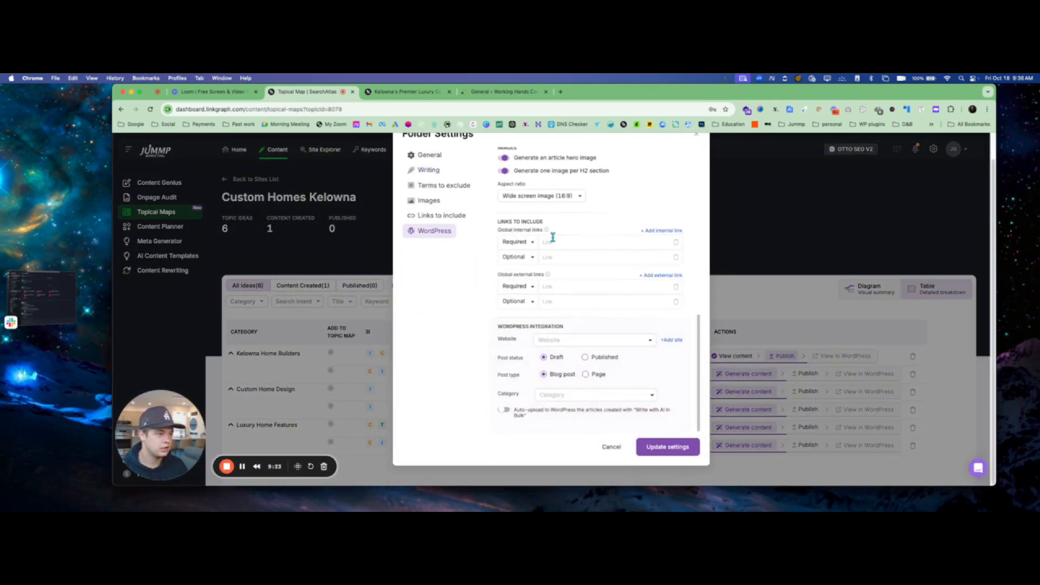
# Set the WordPress integration to workinghandsinc.ca, Published status and the Working Hands category, enable auto-upload of bulk AI articles, and save the folder settings.
pyautogui.click(585, 340)
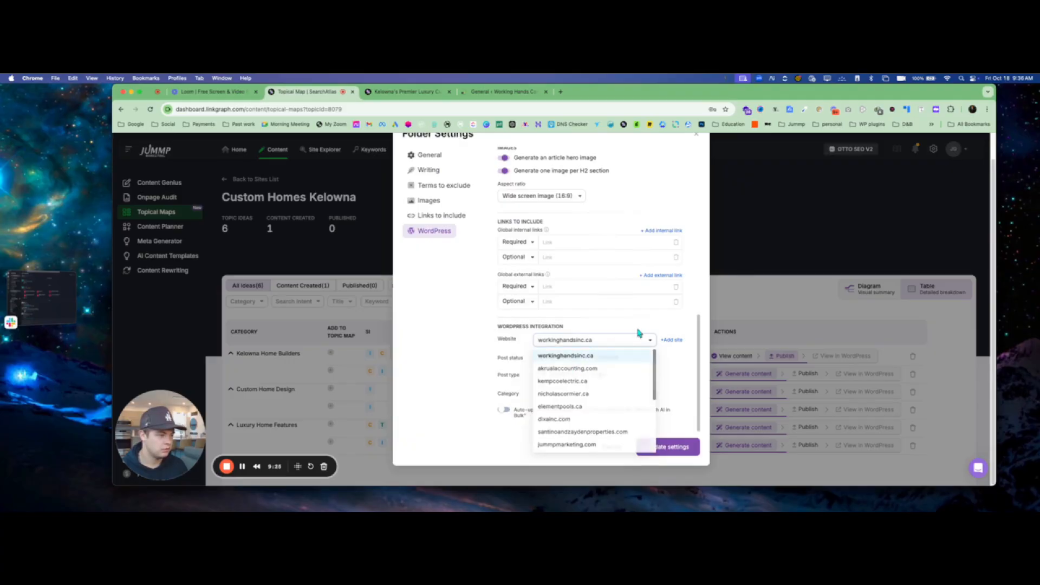
pyautogui.click(623, 355)
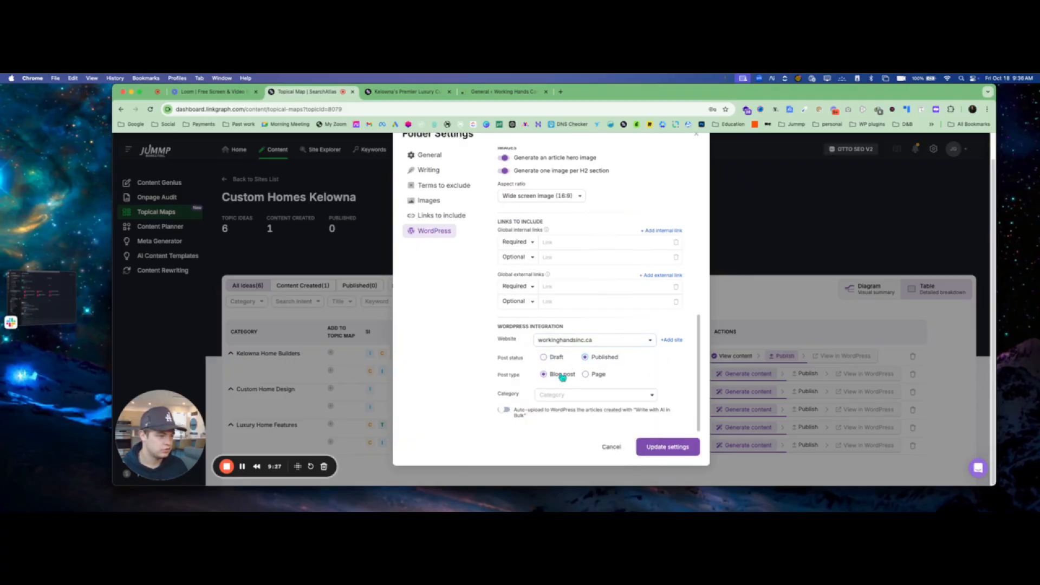
pyautogui.click(580, 394)
pyautogui.click(574, 411)
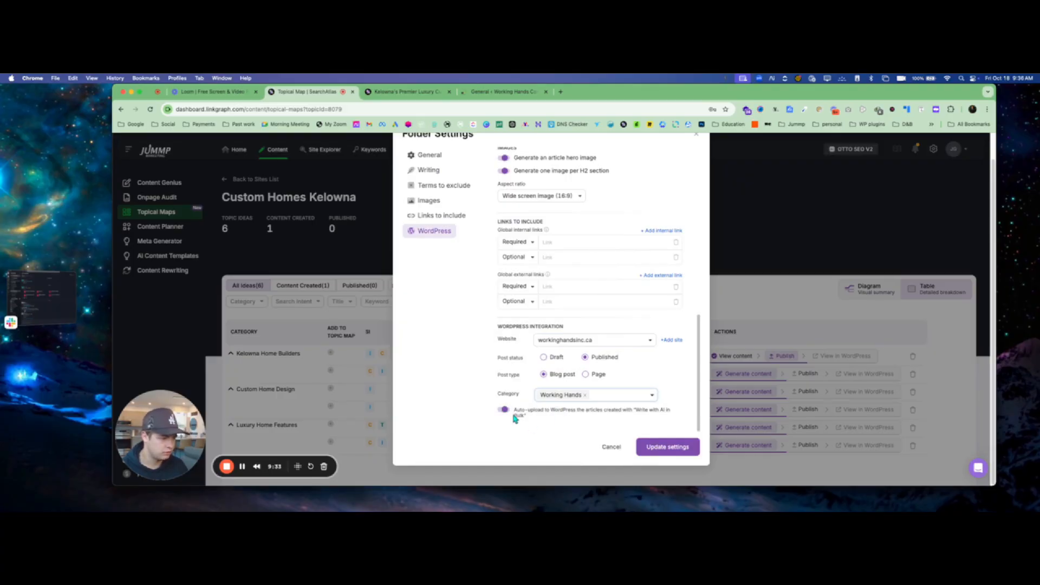
pyautogui.click(665, 448)
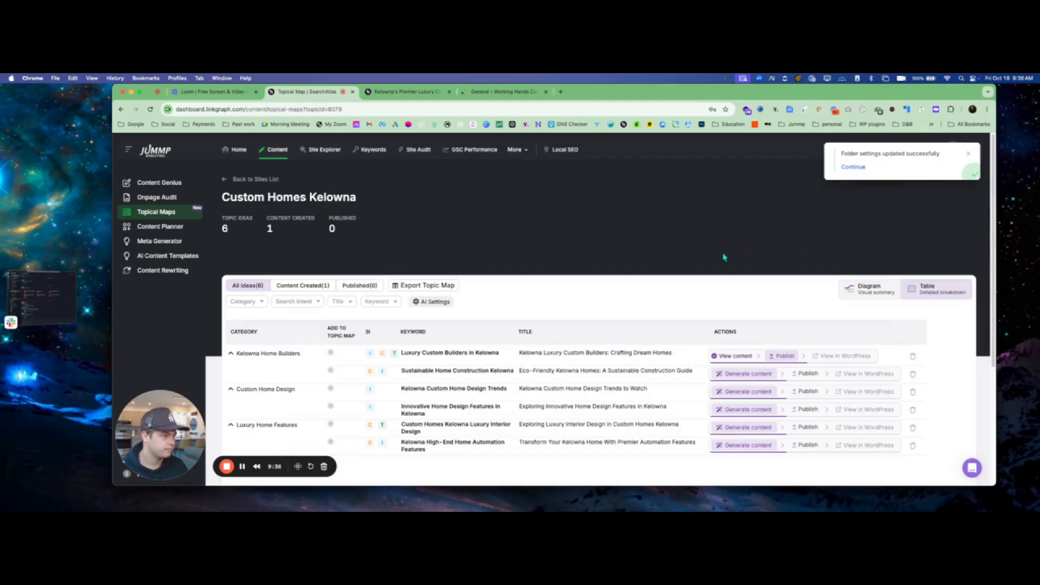
# In the luxury custom home builders article, open the WordPress synchronization options and choose workinghandsinc.ca with Publish as the post status.
pyautogui.click(401, 93)
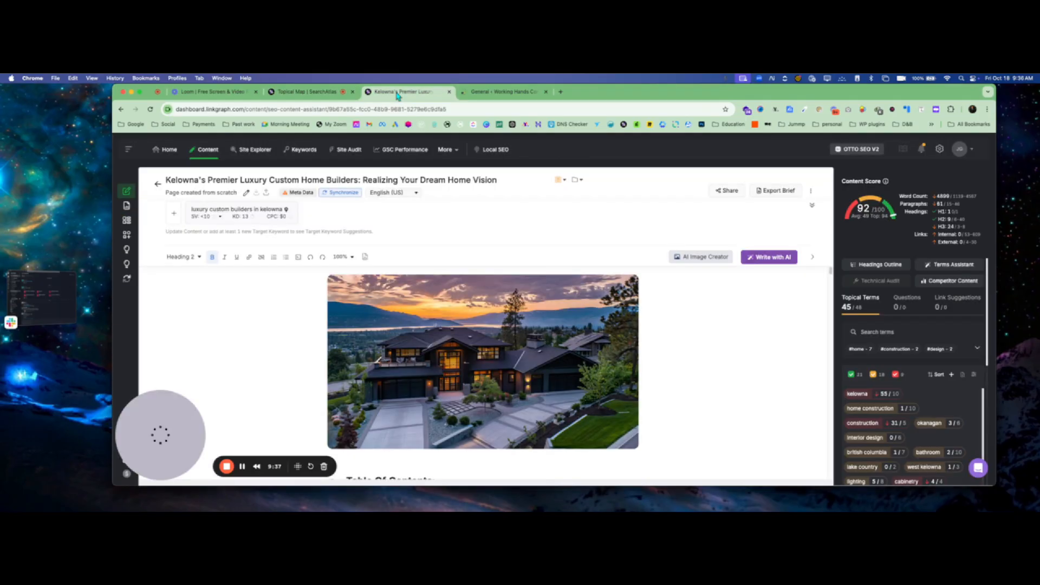
pyautogui.click(340, 194)
pyautogui.click(355, 211)
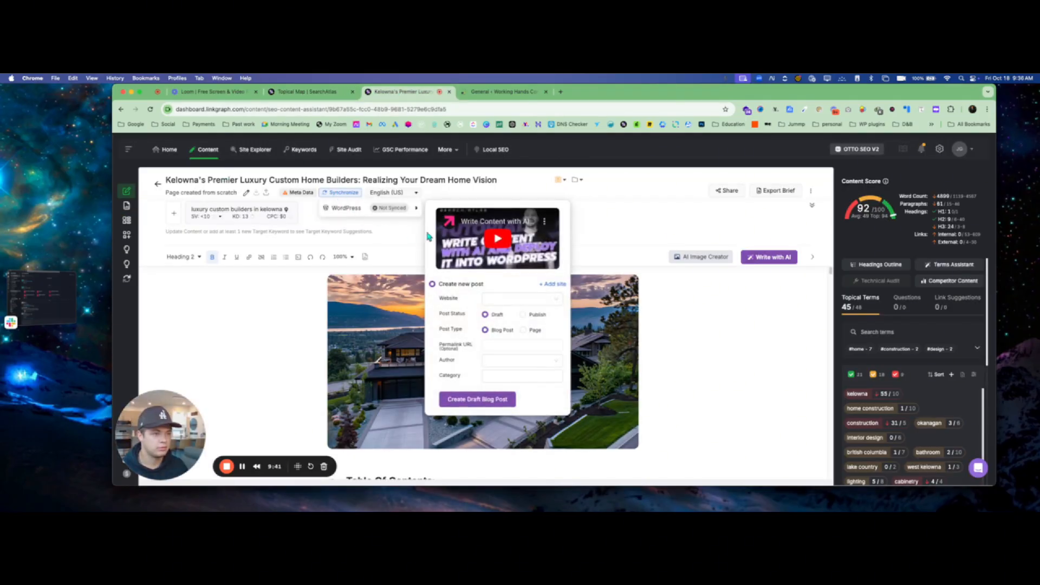
pyautogui.click(504, 297)
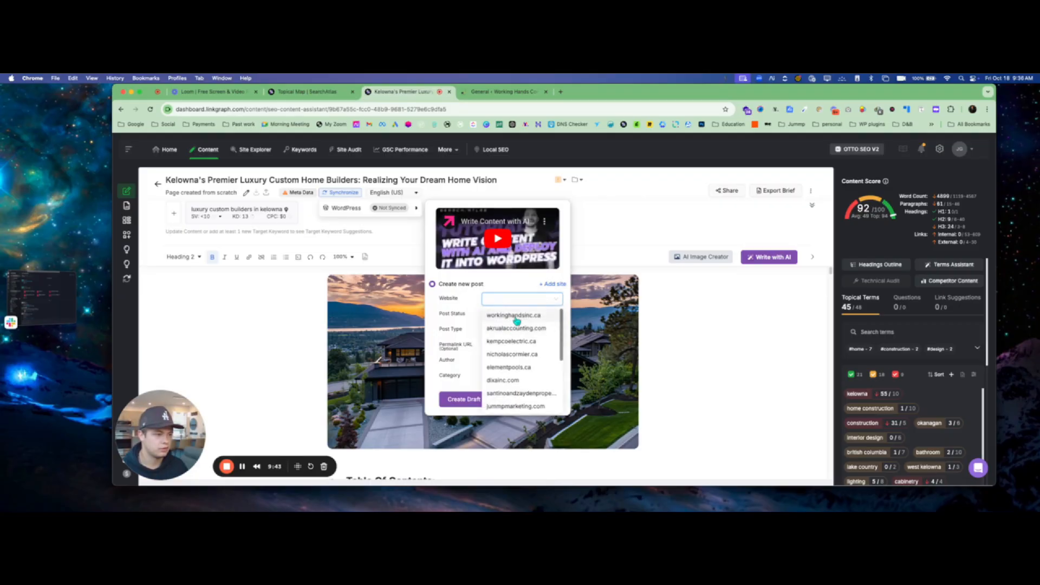
pyautogui.click(512, 323)
pyautogui.click(523, 315)
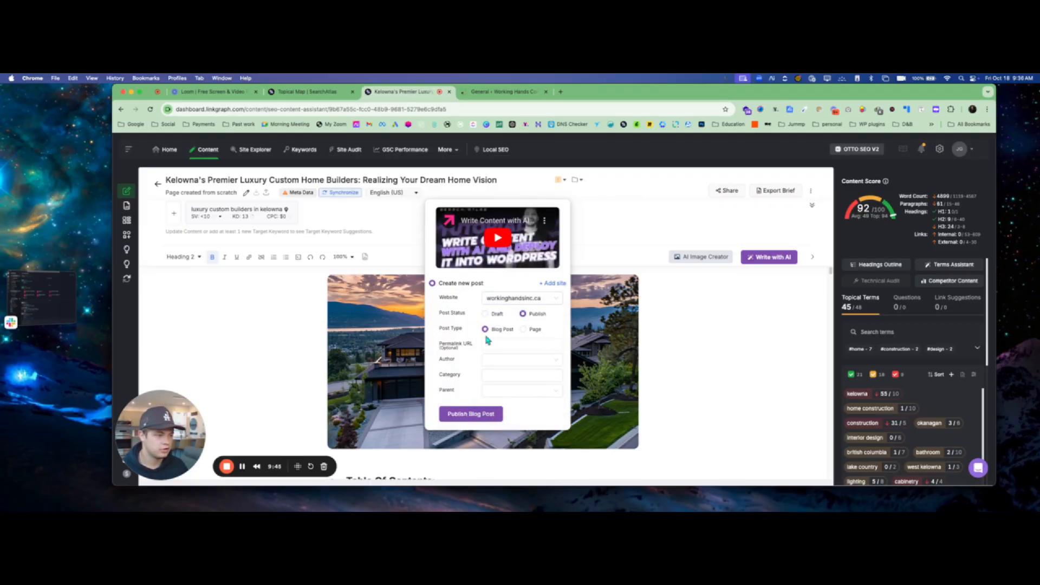
# Choose the Working Hands author account, the Working Hands category and Blogs as parent, and publish the article as a blog post.
pyautogui.click(493, 359)
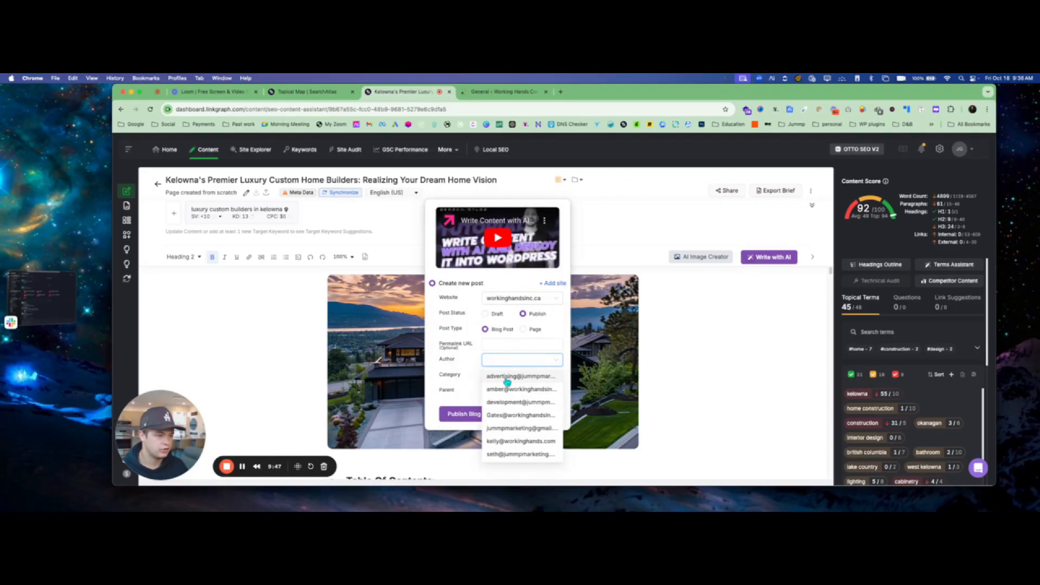
pyautogui.click(523, 417)
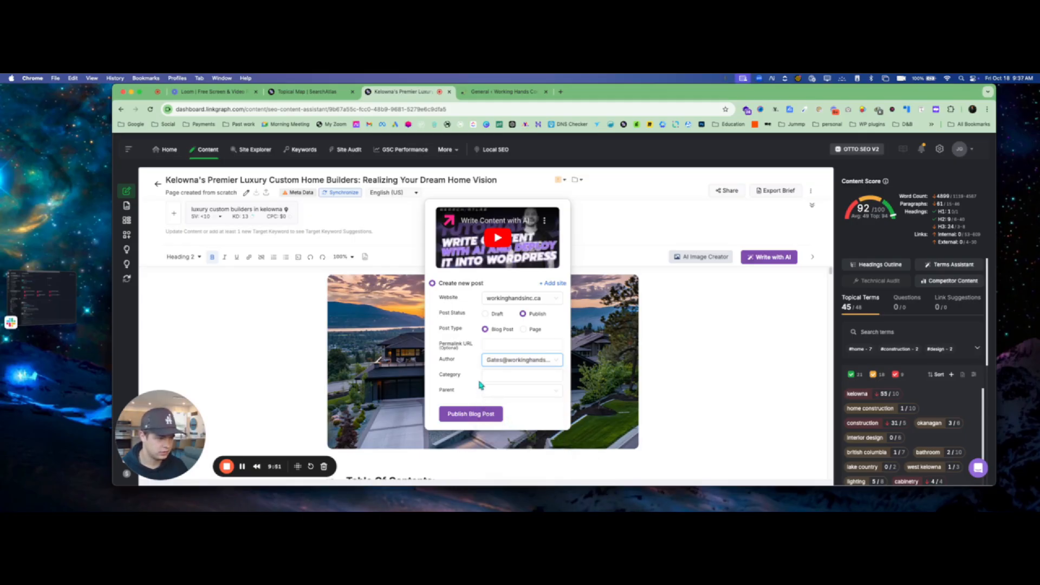
pyautogui.click(496, 375)
pyautogui.click(515, 395)
pyautogui.click(517, 391)
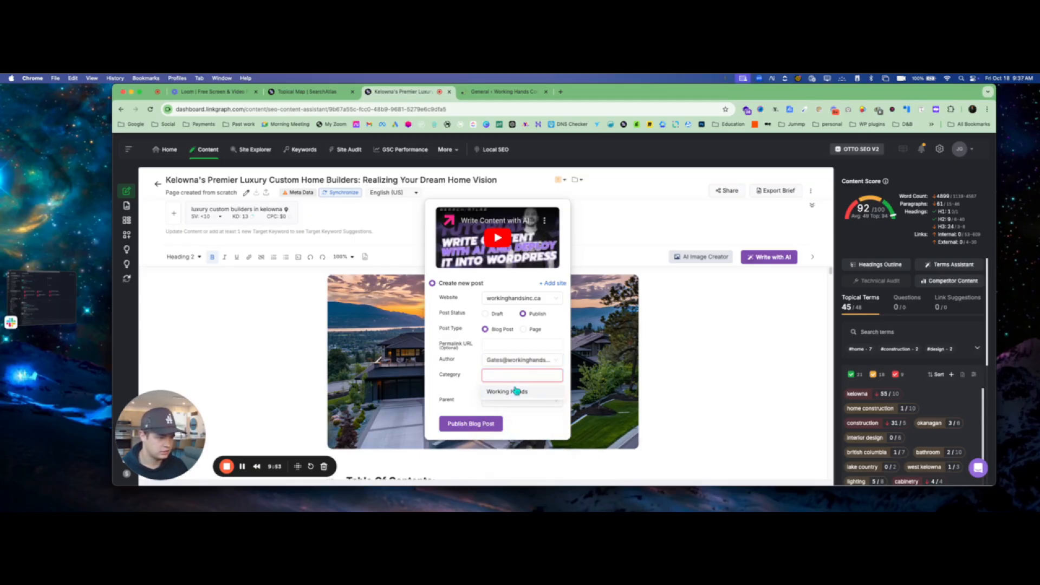
pyautogui.click(515, 394)
pyautogui.click(519, 390)
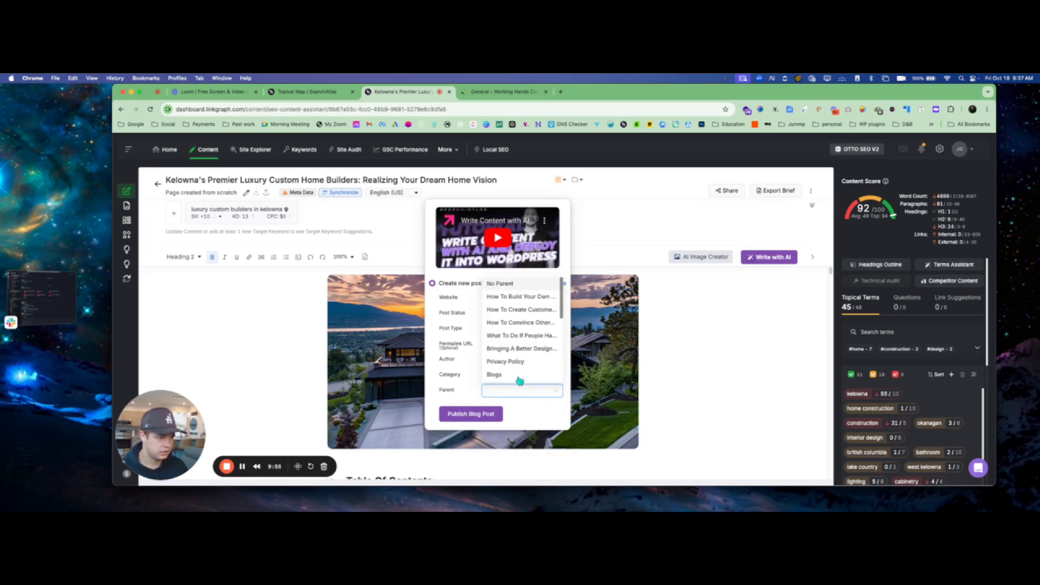
pyautogui.click(519, 375)
pyautogui.click(471, 414)
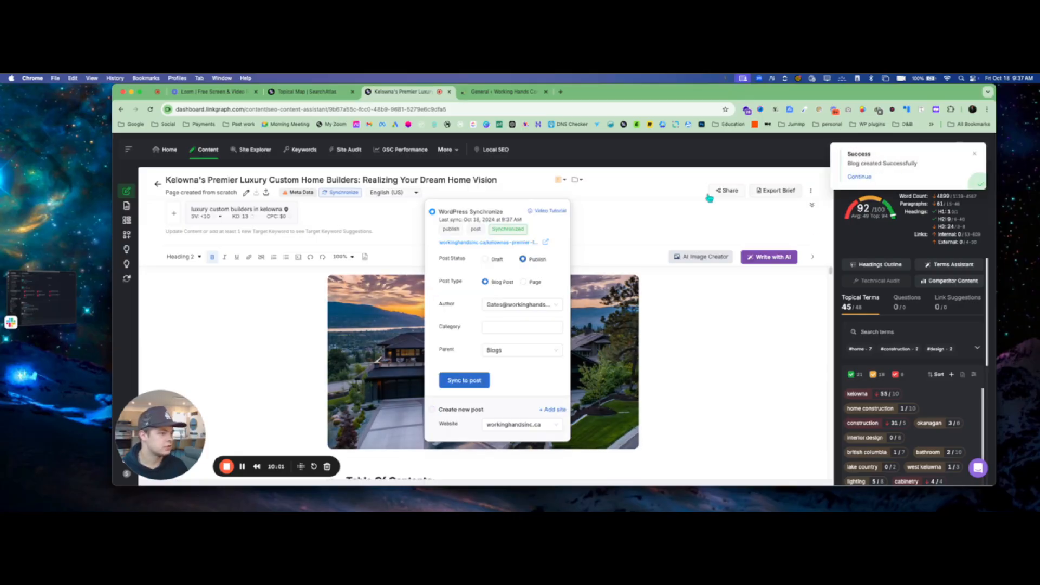
# Switch to the Working Hands Construction website and open the newly published luxury custom home builders article from its Blogs page.
pyautogui.click(497, 92)
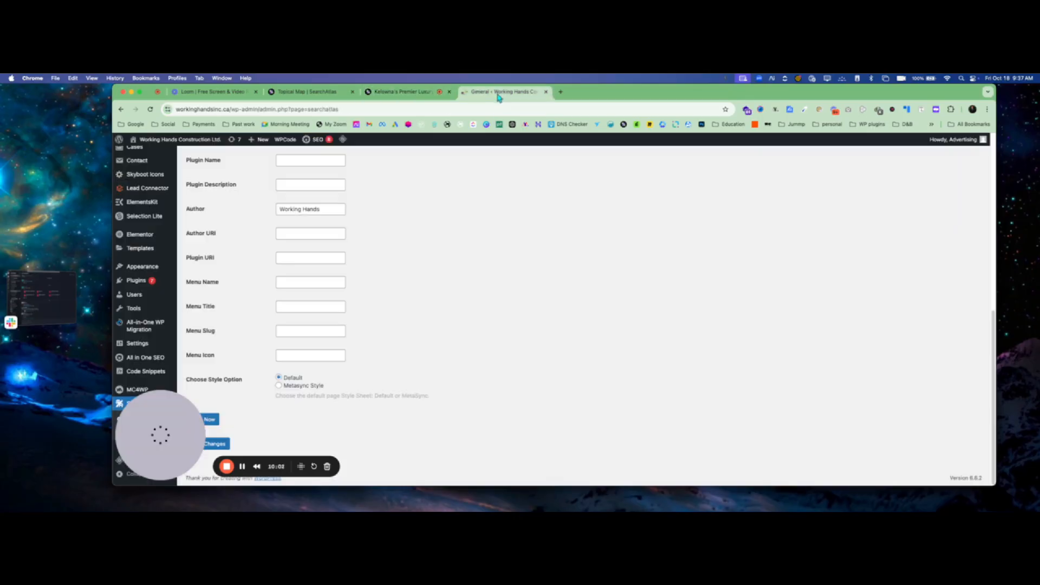
pyautogui.click(143, 143)
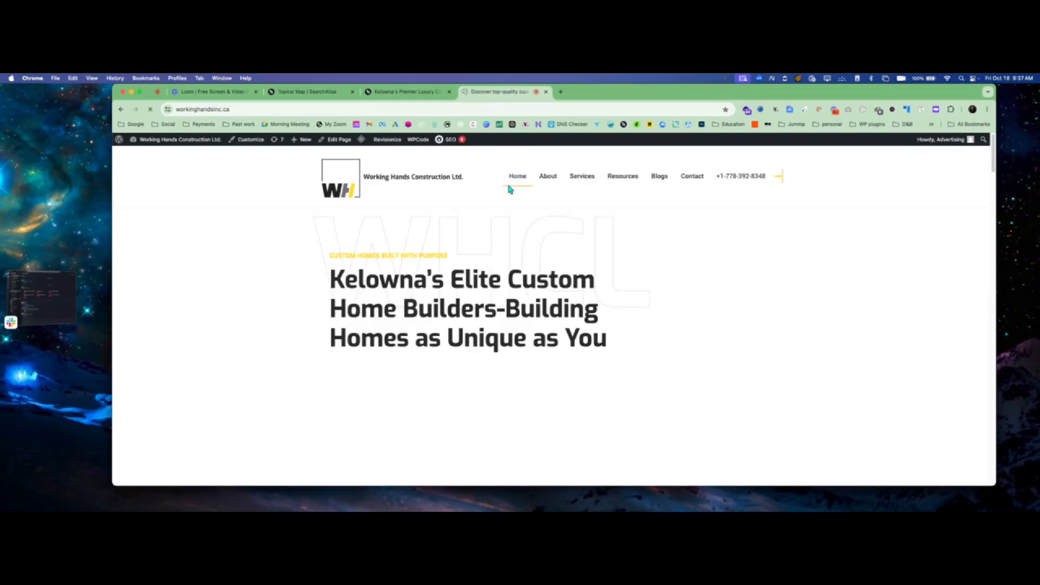
pyautogui.click(659, 179)
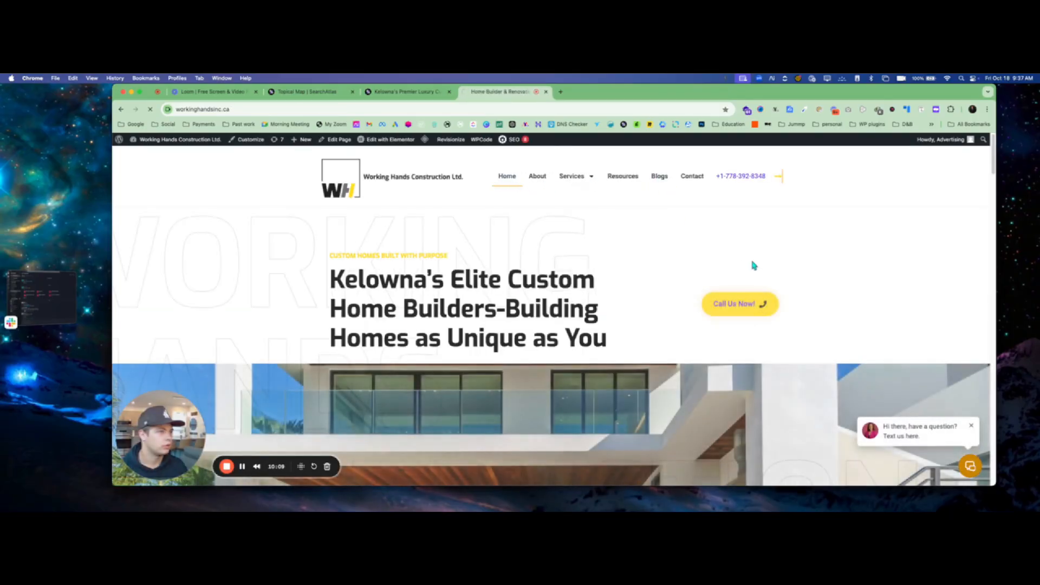
pyautogui.scroll(-4, 542, 303)
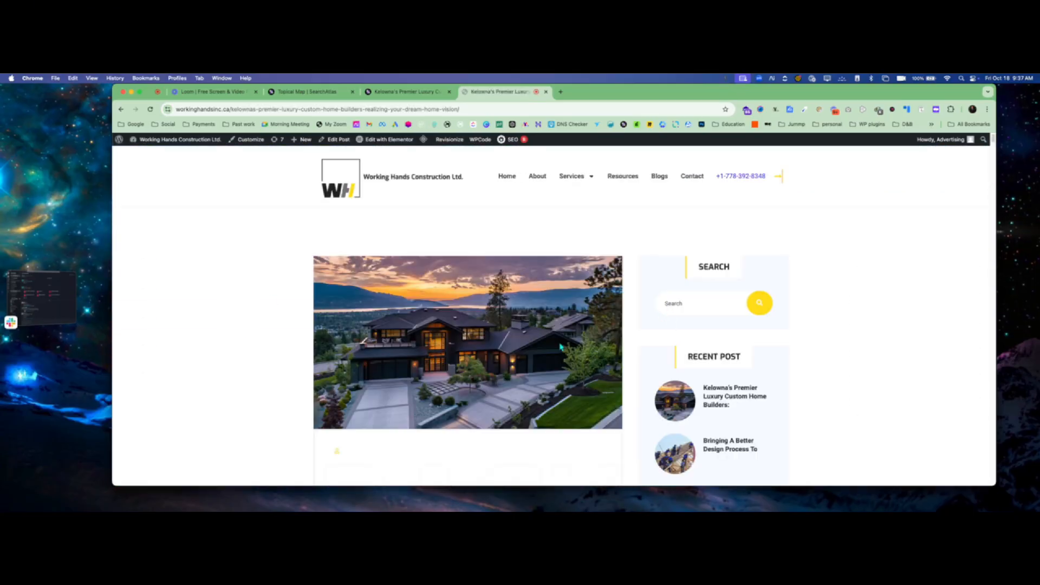
# Examine the published article's table of contents, headings, body text and images from start to end, and return to its beginning.
pyautogui.scroll(-3, 529, 342)
pyautogui.scroll(-3, 528, 342)
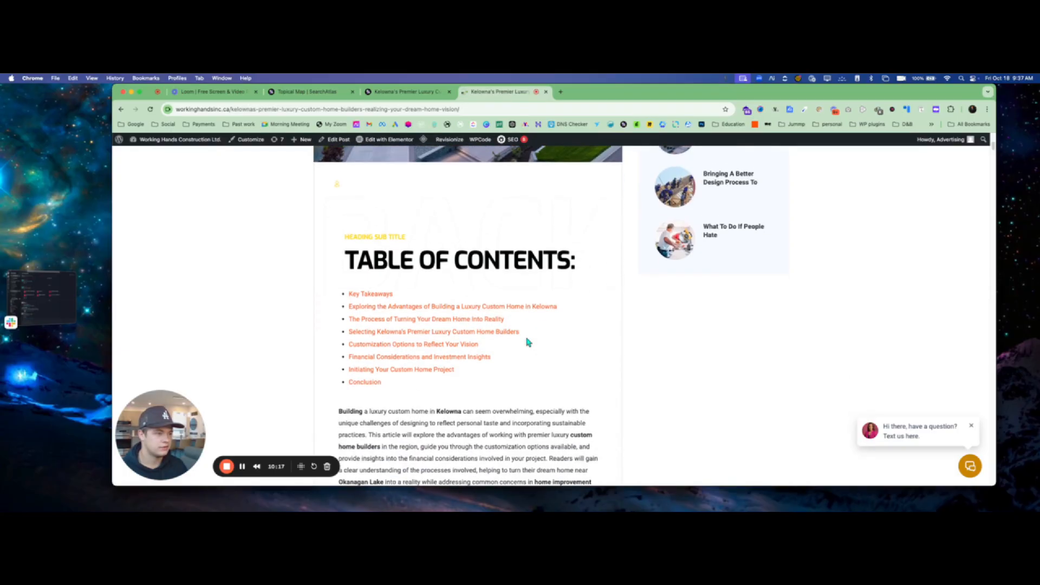
pyautogui.click(368, 269)
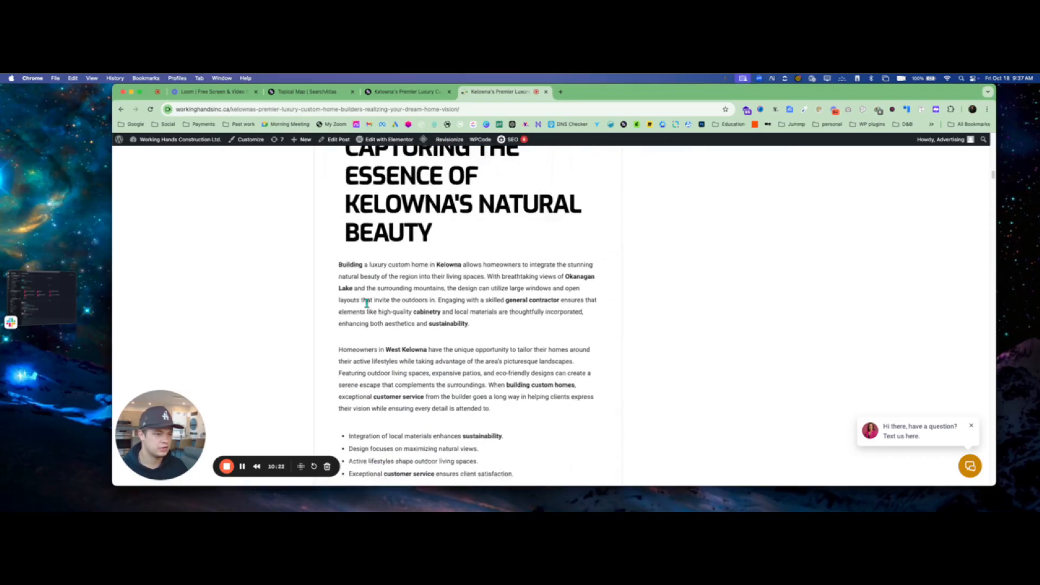
pyautogui.scroll(-20, 367, 303)
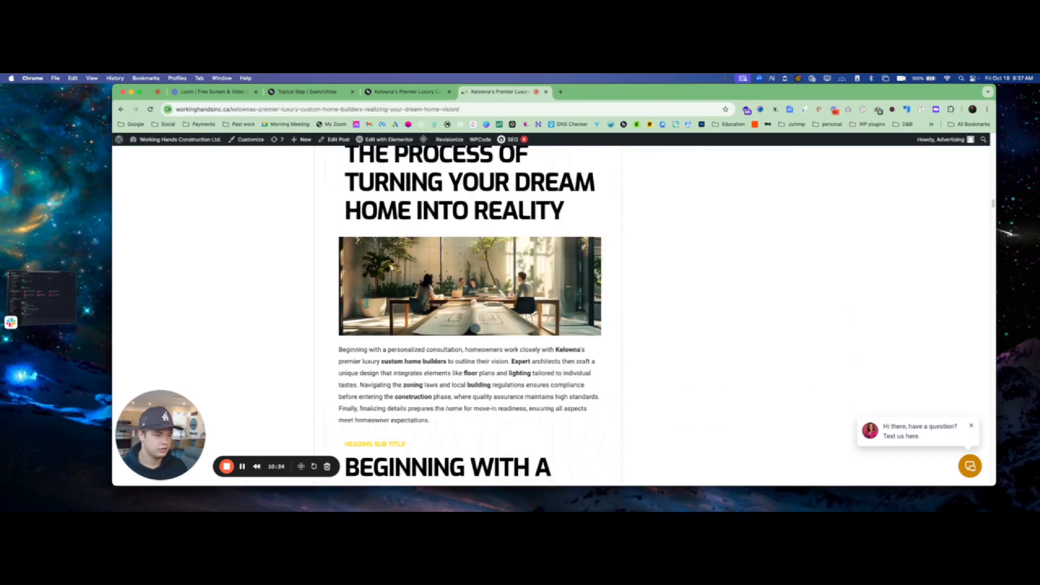
pyautogui.scroll(-20, 360, 302)
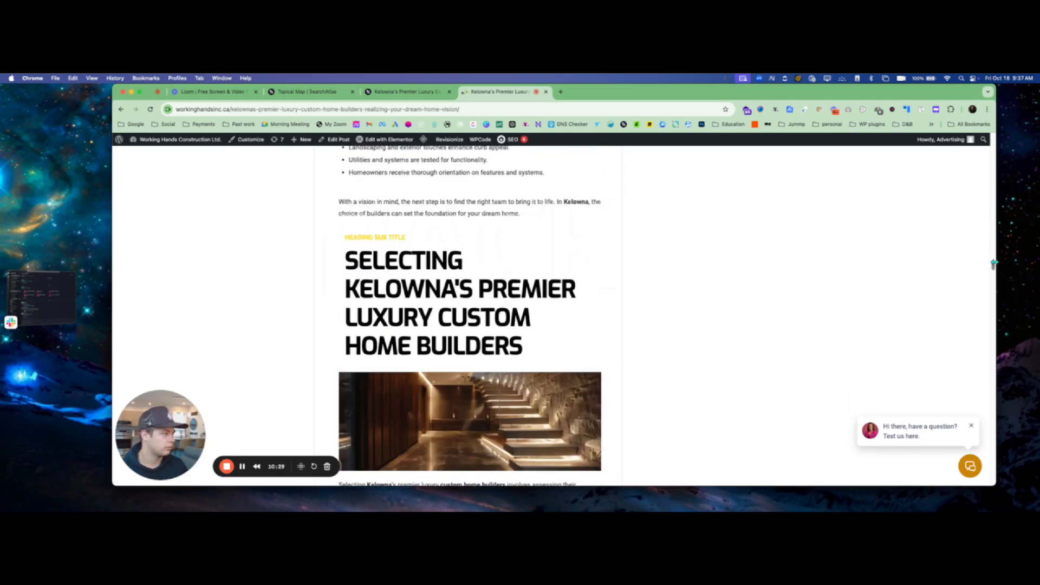
pyautogui.moveTo(994, 269); pyautogui.dragTo(990, 332)
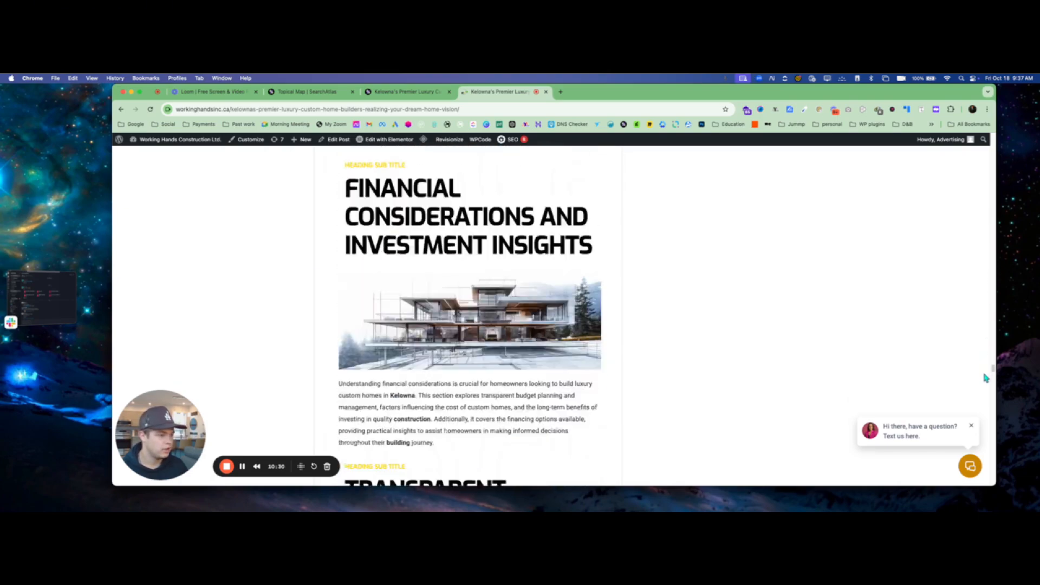
pyautogui.moveTo(986, 379); pyautogui.dragTo(1012, 119)
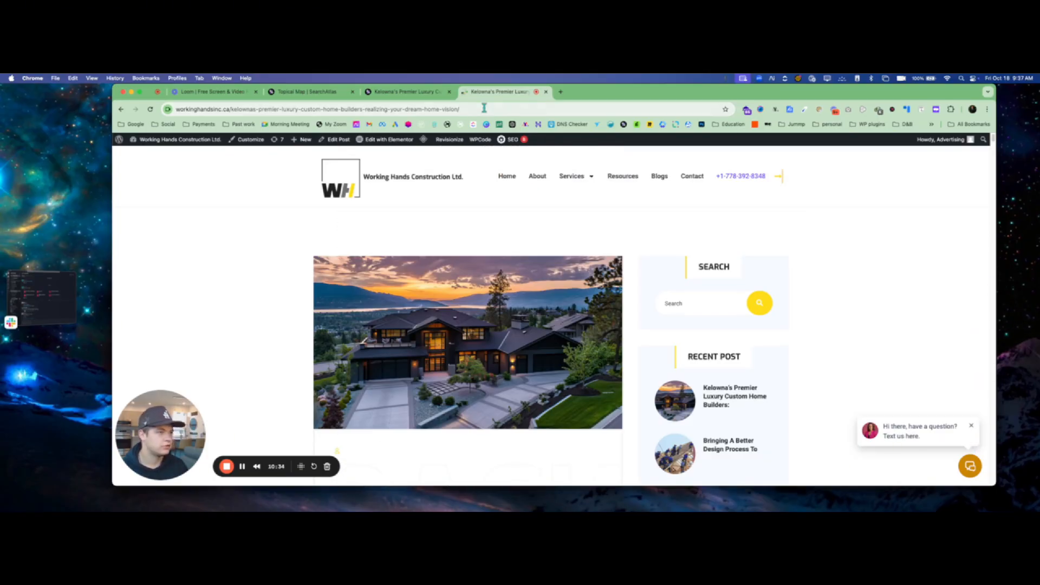
# Return to the SearchAtlas topical map and generate full AI articles for Sustainable Home Construction Kelowna and Kelowna Custom Home Design Trends.
pyautogui.click(413, 94)
pyautogui.click(314, 93)
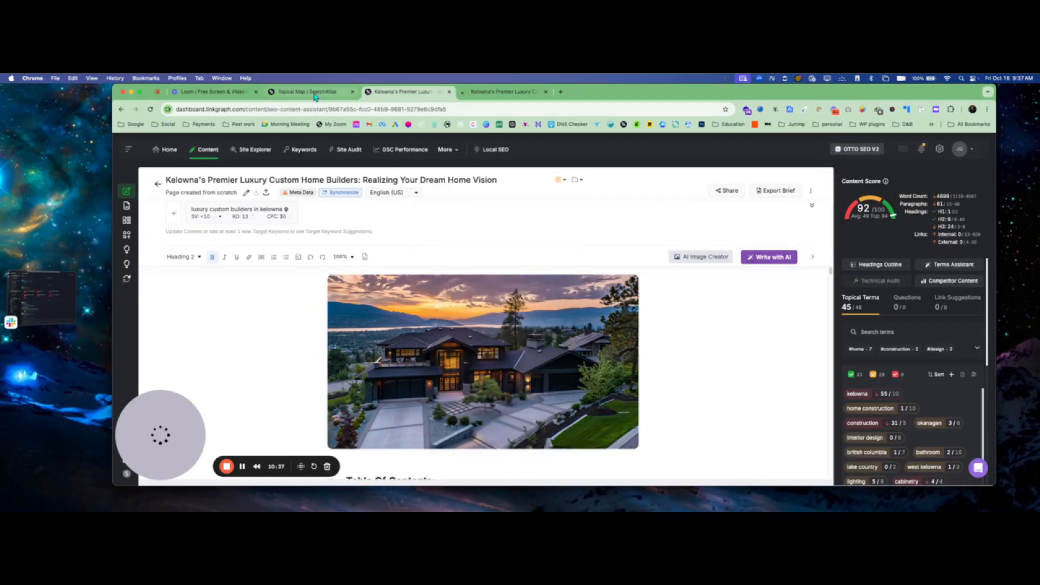
pyautogui.scroll(-3, 714, 325)
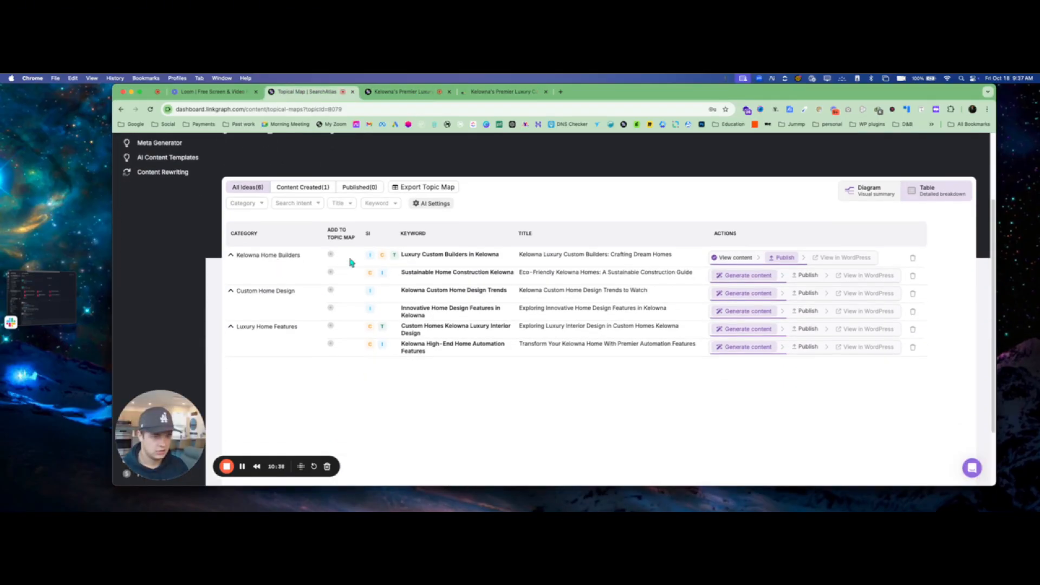
pyautogui.click(752, 278)
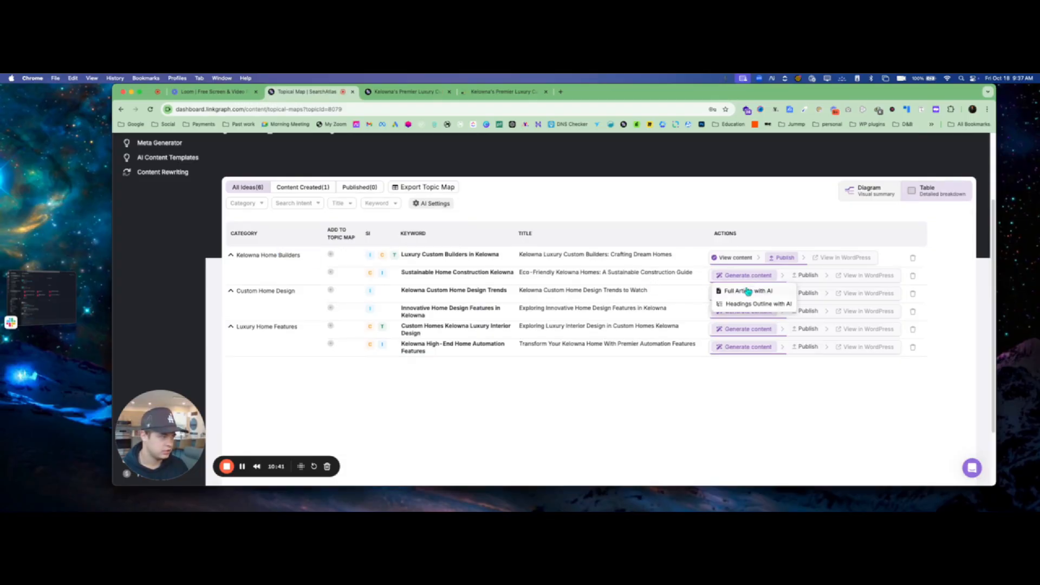
pyautogui.click(748, 291)
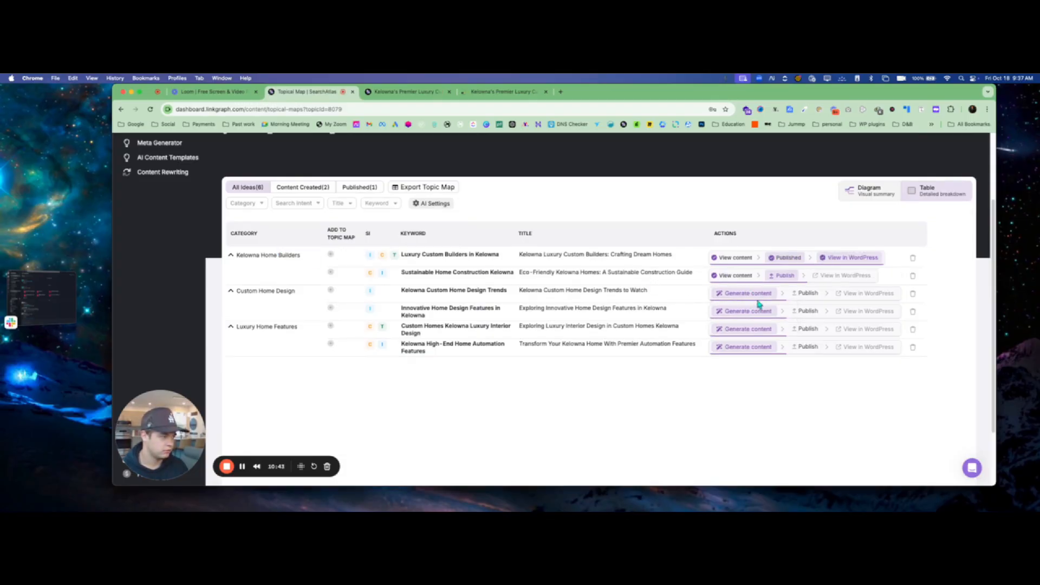
pyautogui.click(759, 295)
pyautogui.click(754, 308)
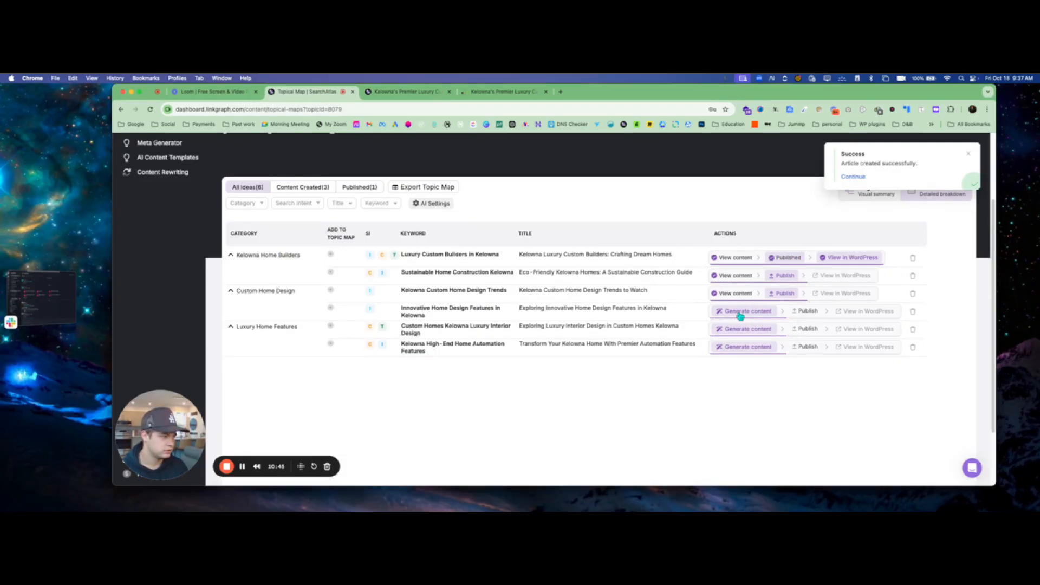
# Generate full AI articles for the Innovative Home Design Features, Custom Homes Kelowna Luxury Interior Design and High-End Home Automation Features ideas.
pyautogui.click(738, 315)
pyautogui.click(739, 324)
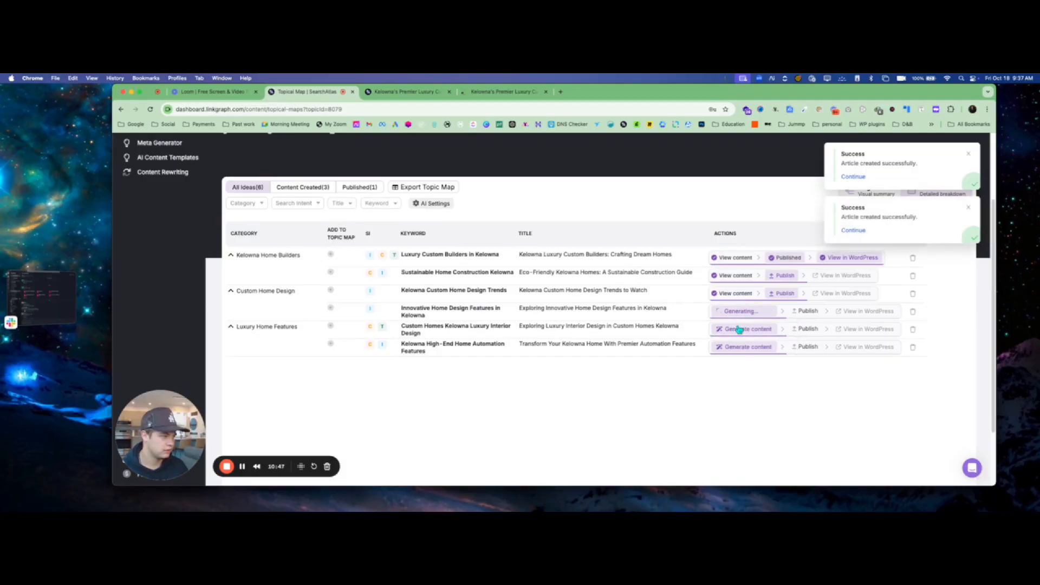
pyautogui.click(738, 327)
pyautogui.click(748, 346)
pyautogui.click(747, 348)
pyautogui.click(747, 360)
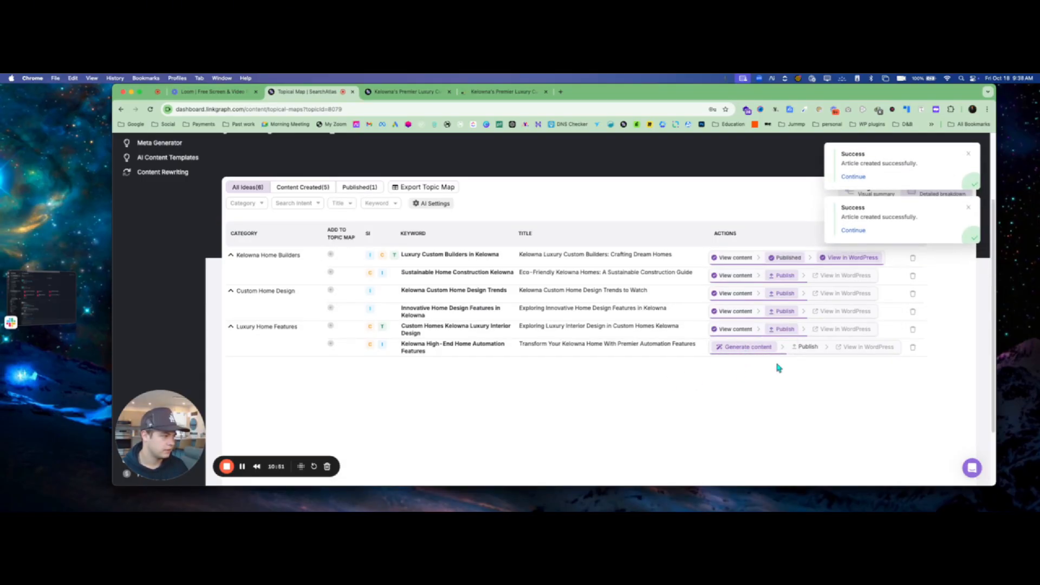
pyautogui.click(746, 347)
pyautogui.click(737, 361)
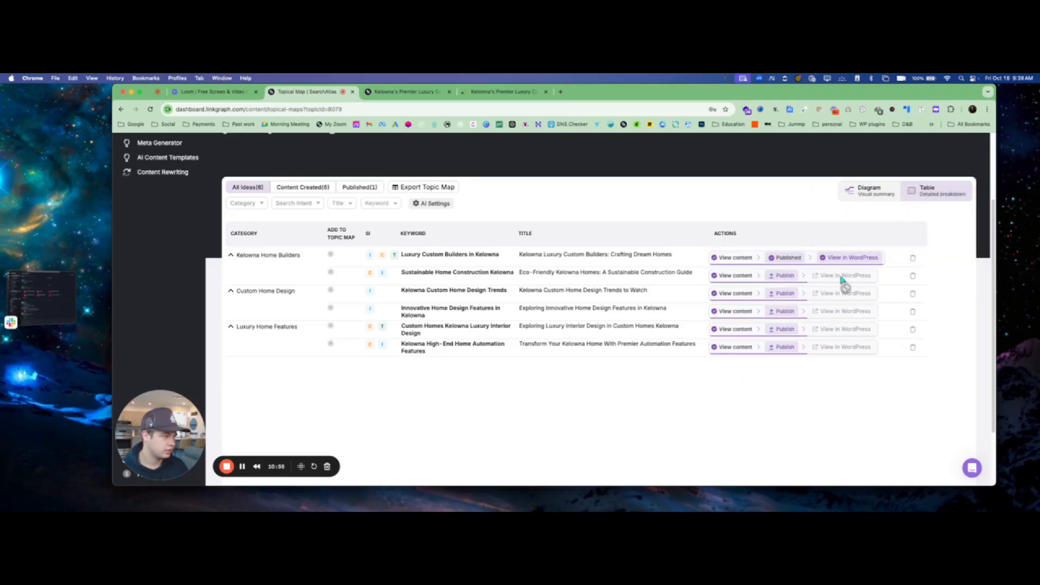
# Open the Eco-Friendly Kelowna Homes article, check its publishing state in the topical map, and return to the article.
pyautogui.click(729, 276)
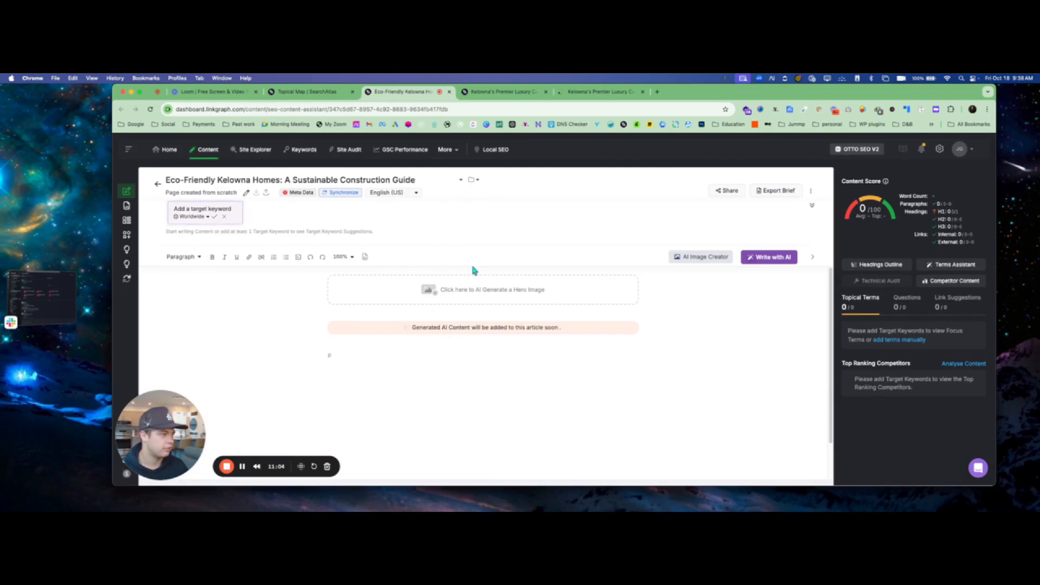
pyautogui.click(285, 94)
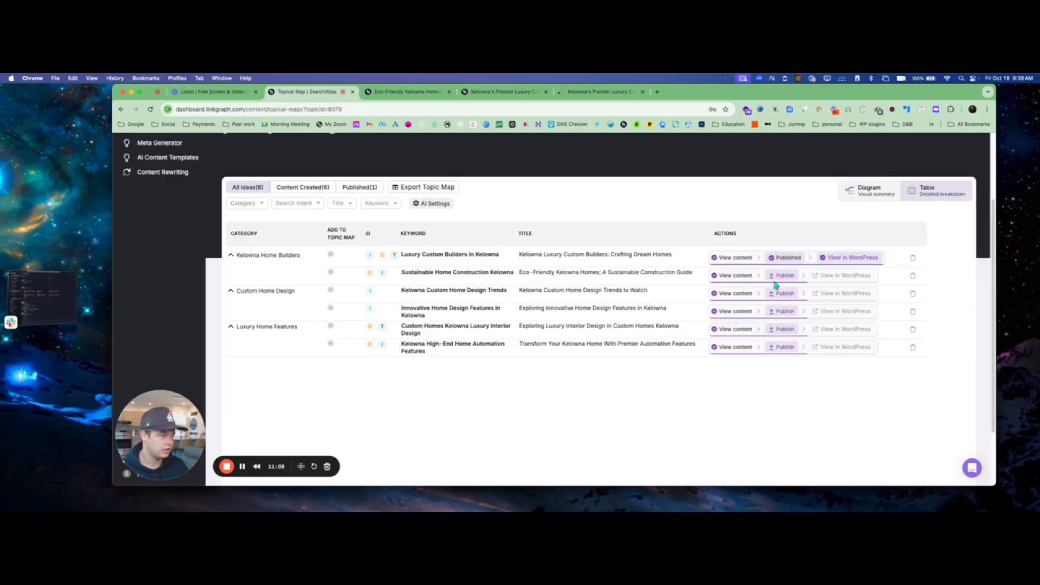
pyautogui.click(404, 92)
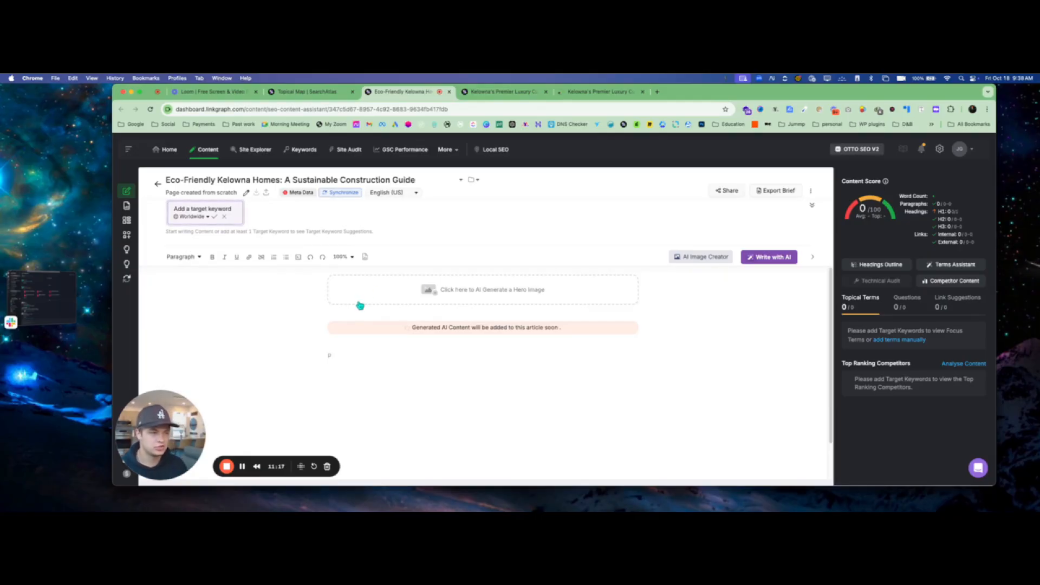
# Check the preset website and publishing options in the Eco-Friendly Kelowna Homes article's WordPress synchronization, then close them.
pyautogui.click(339, 194)
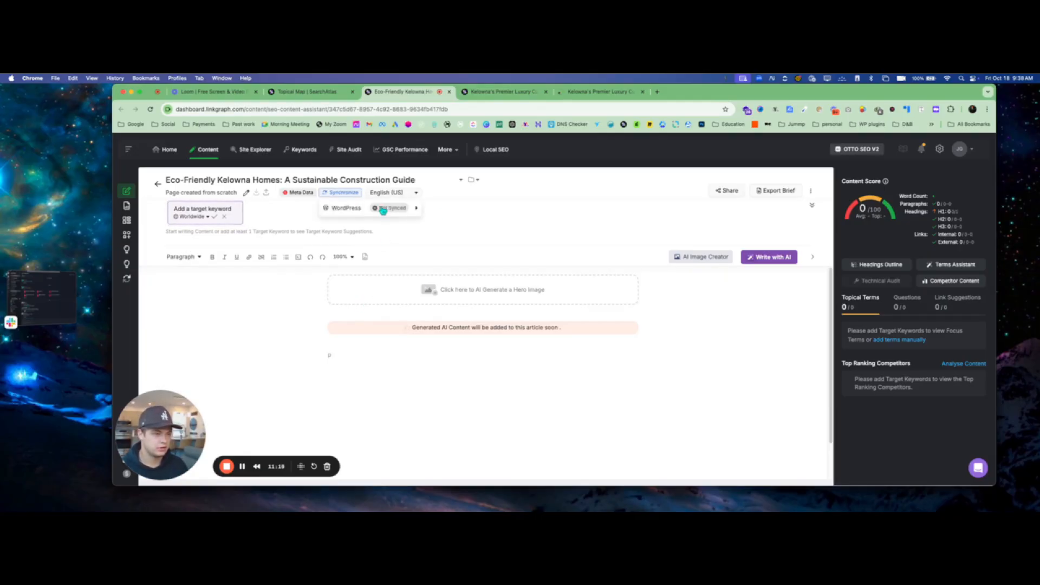
pyautogui.click(383, 210)
pyautogui.click(493, 299)
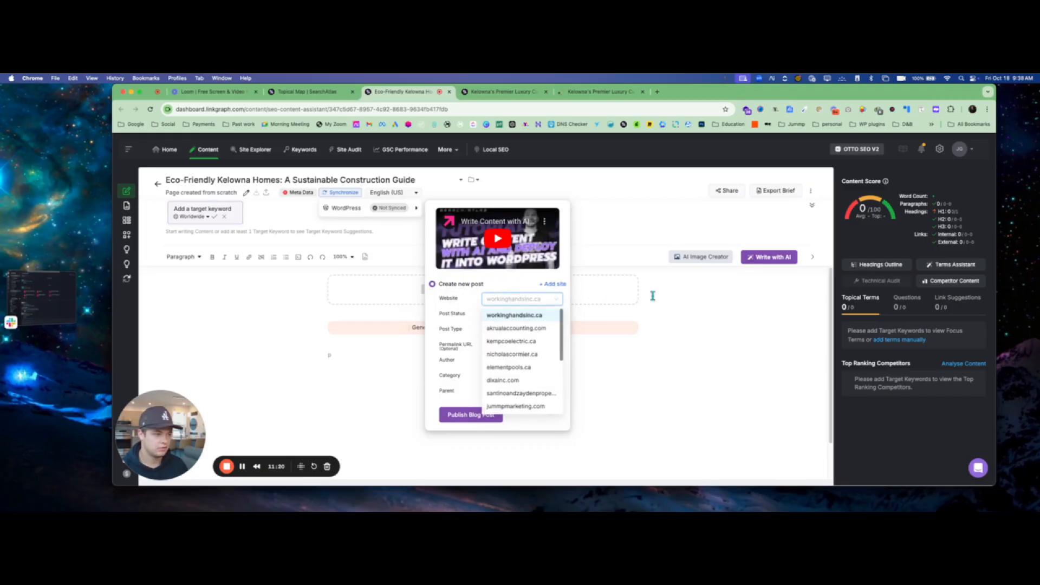
pyautogui.click(445, 325)
pyautogui.click(733, 319)
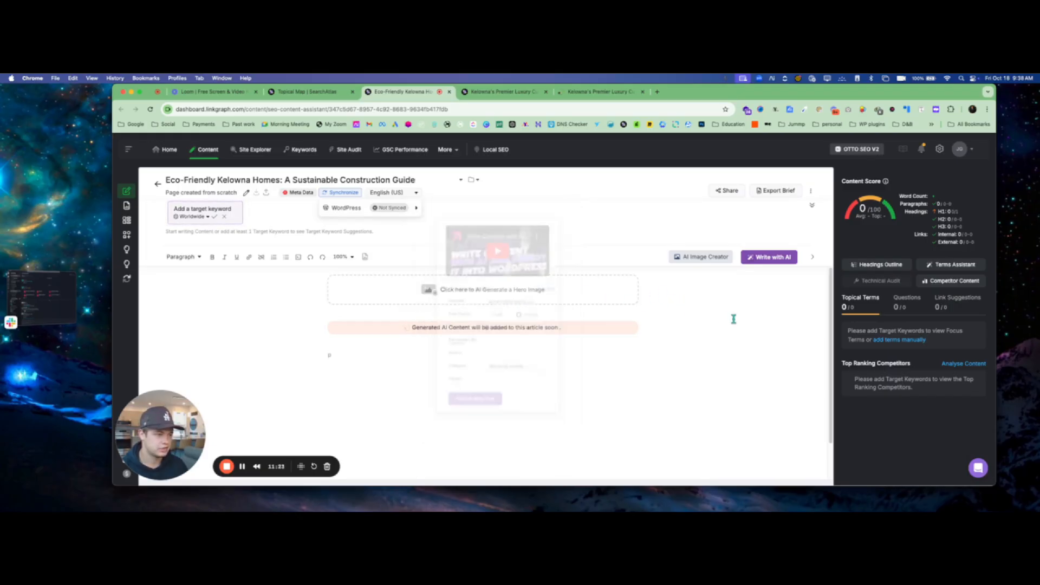